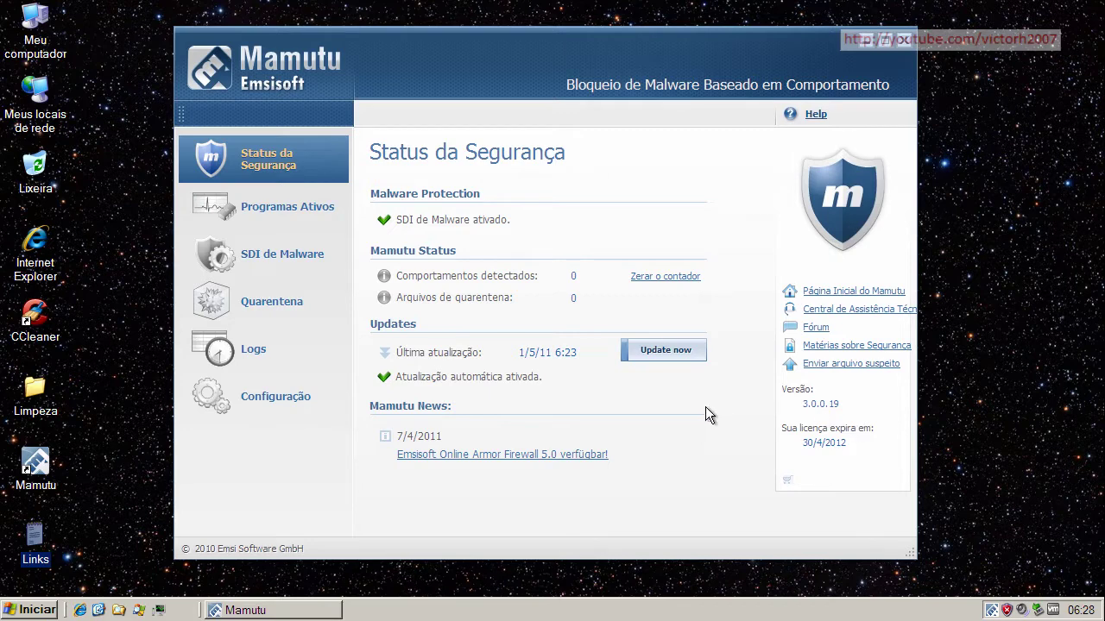
Examine Mamutu's list of active monitored programs and return to the security status page.
left_click(271, 207)
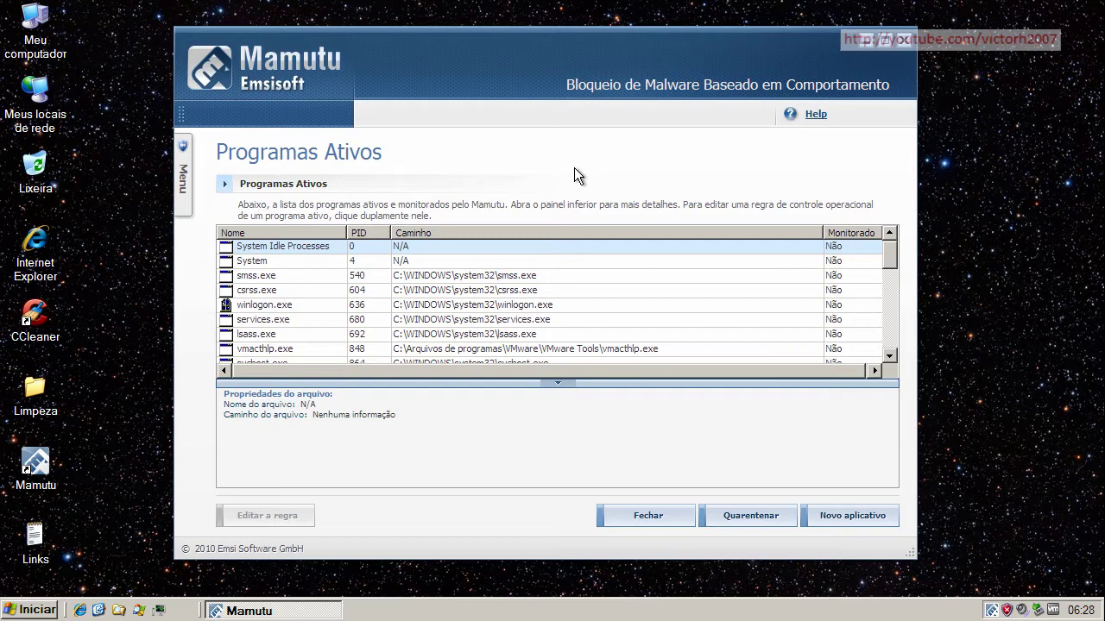
mouse_move(189, 162)
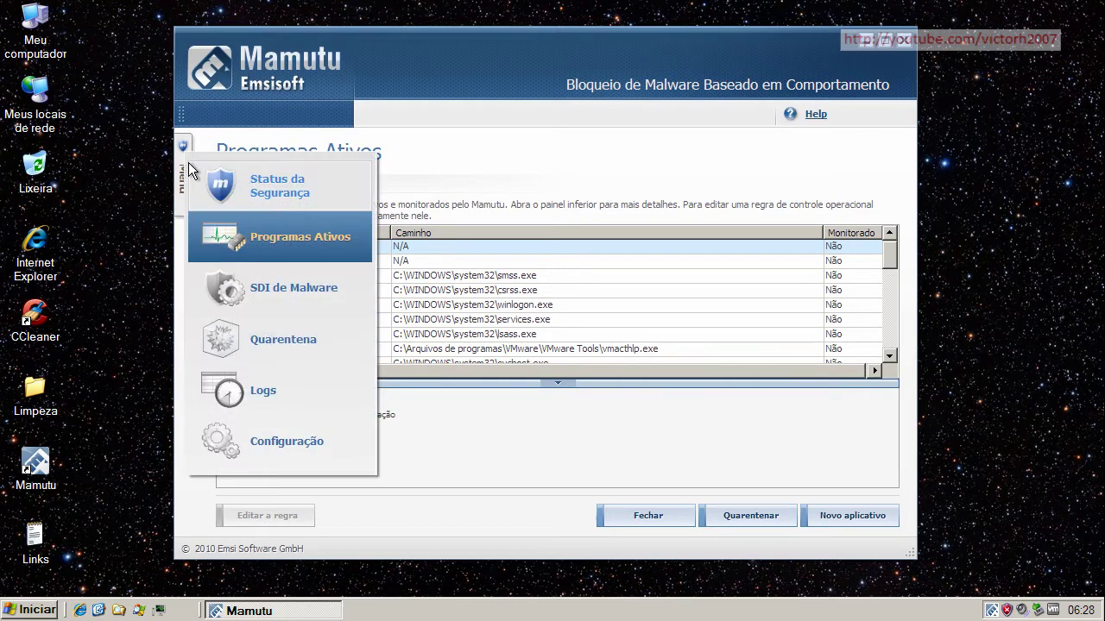
left_click(248, 183)
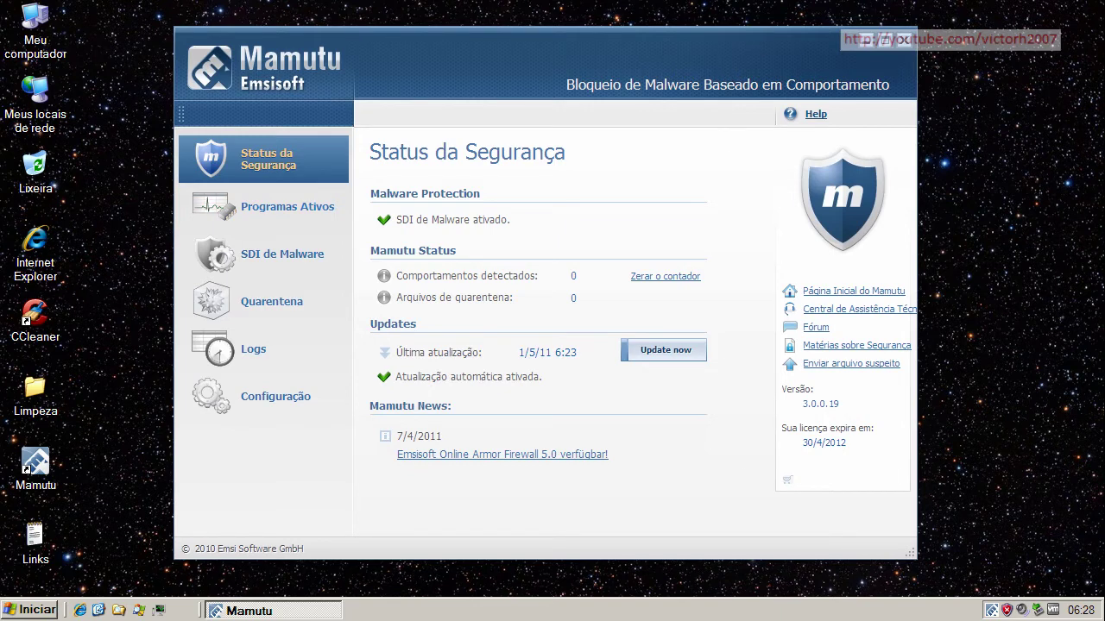
Run Mamutu's online update from the security status page and close its window once the update check finishes.
mouse_move(432, 438)
left_click(677, 354)
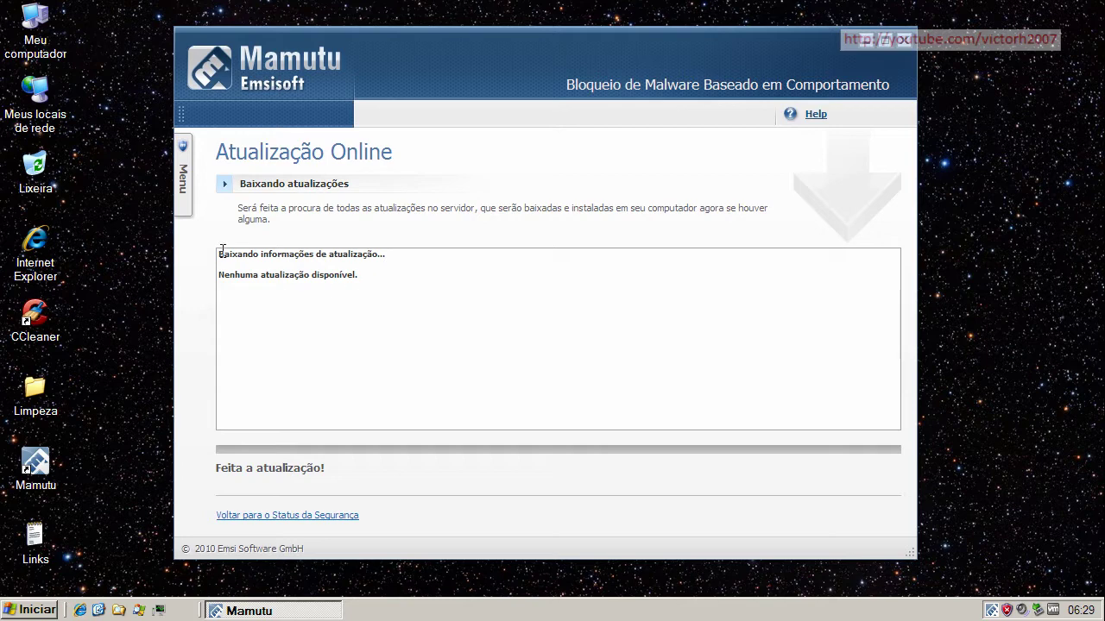
mouse_move(183, 176)
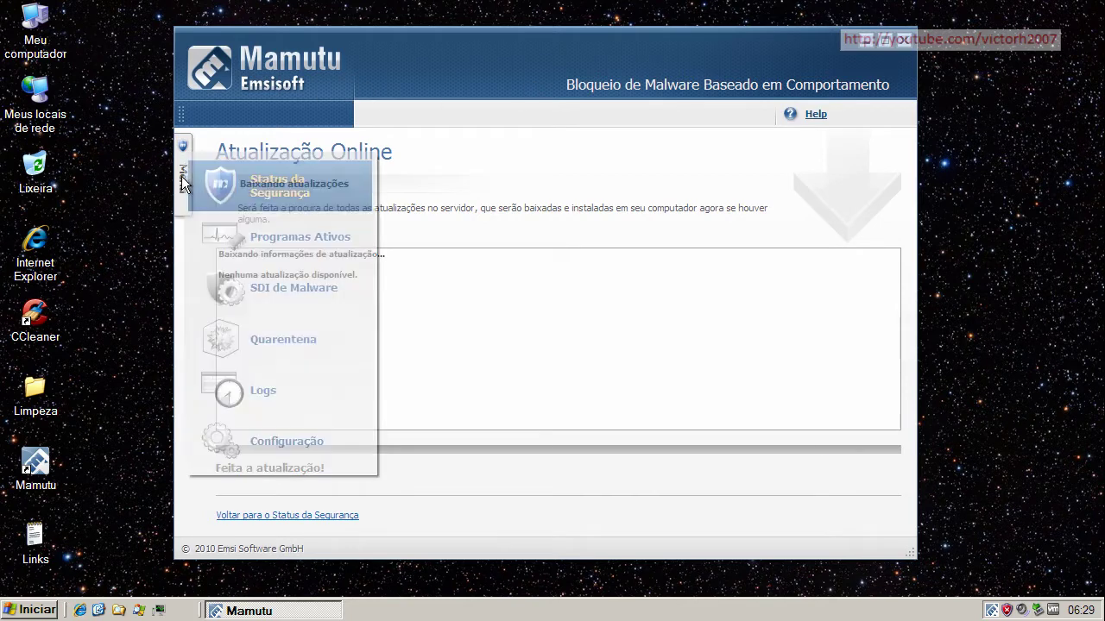
left_click(342, 517)
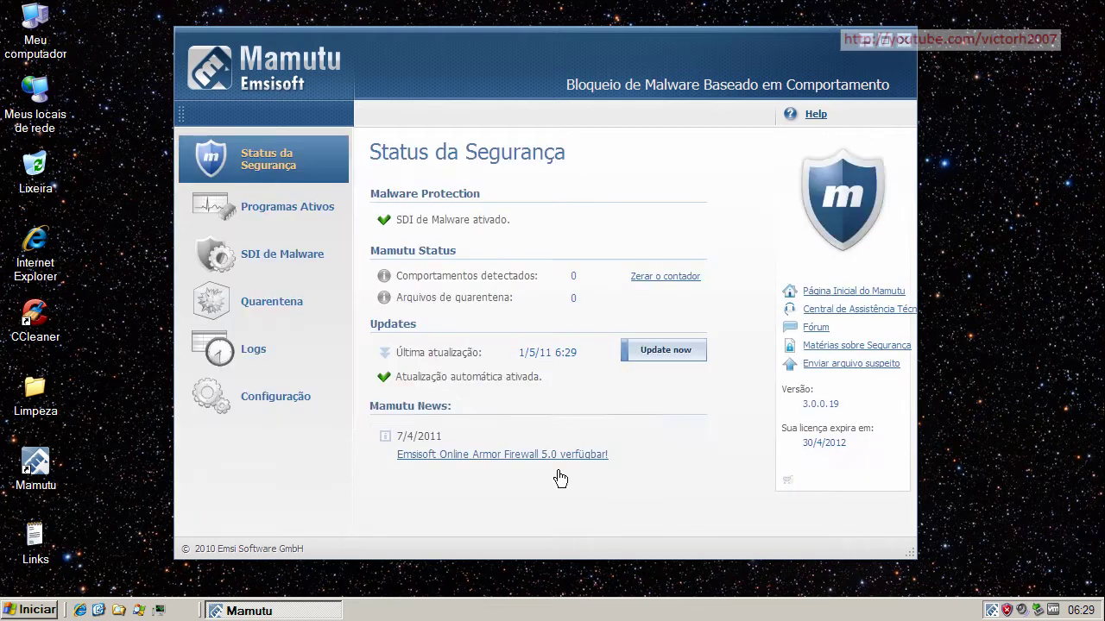
left_click(901, 41)
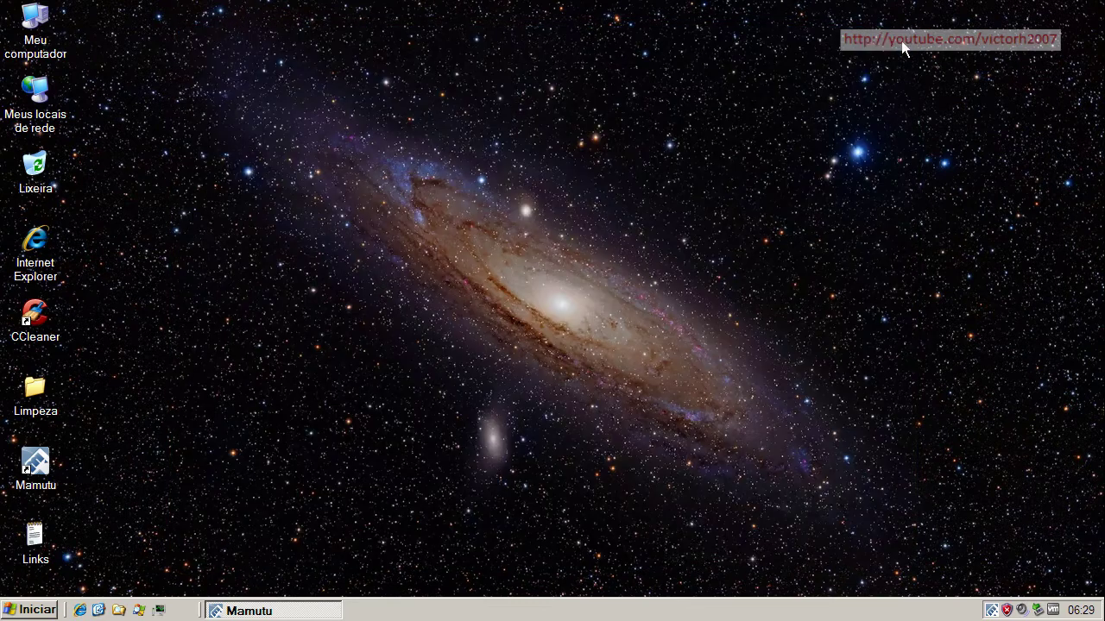
Open Process Explorer, examine the mamutu.exe entry among the running processes and minimize the window.
left_click(141, 609)
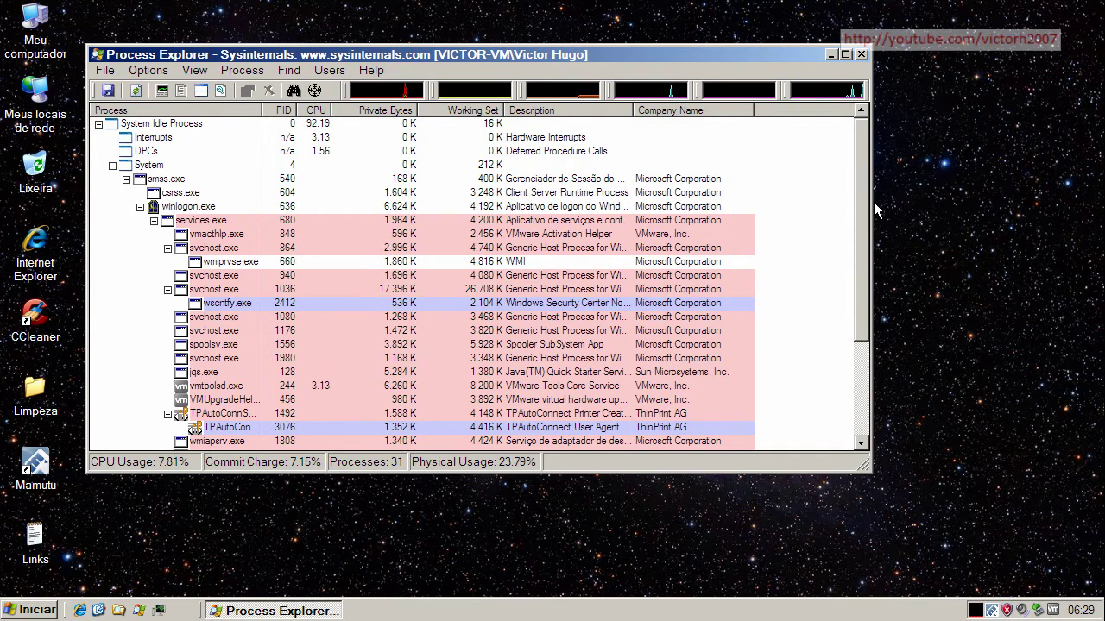
left_click_drag(865, 197, 862, 300)
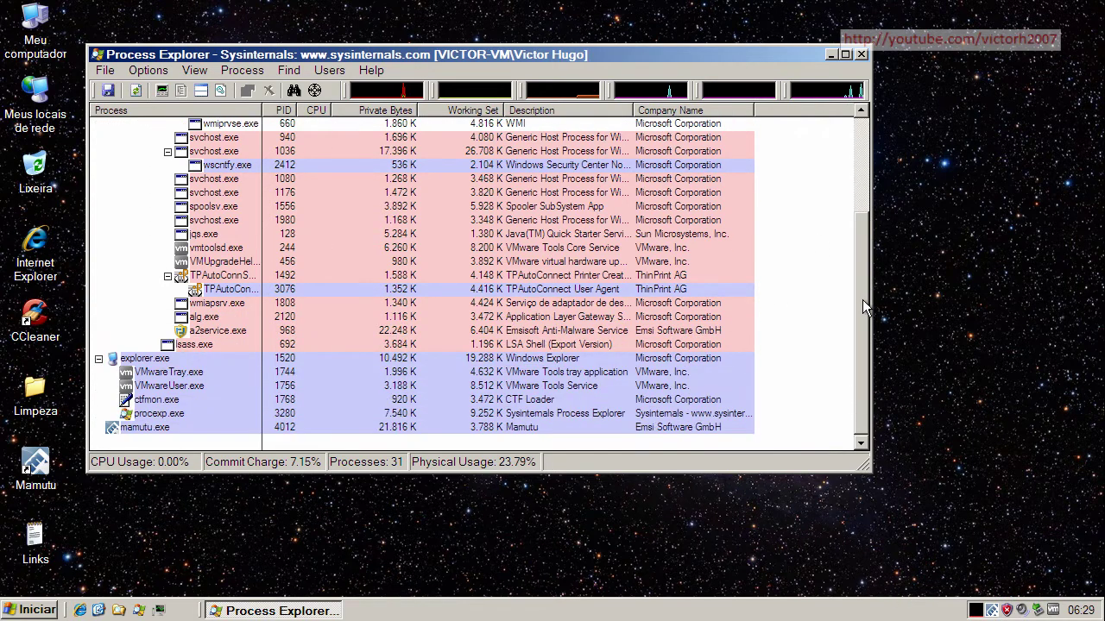
left_click(146, 429)
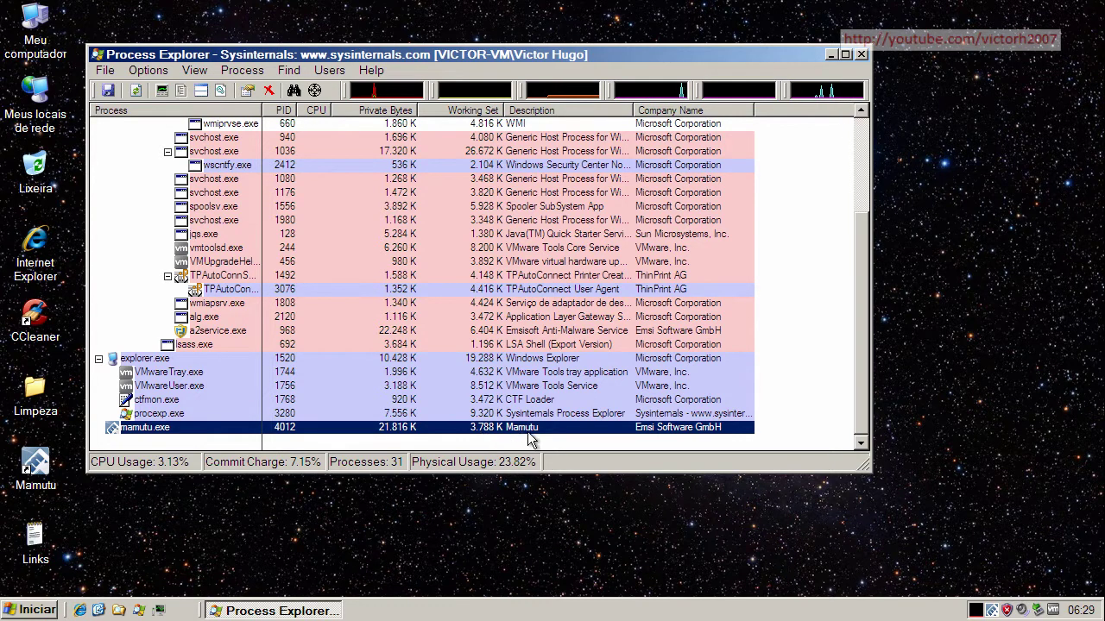
left_click(830, 54)
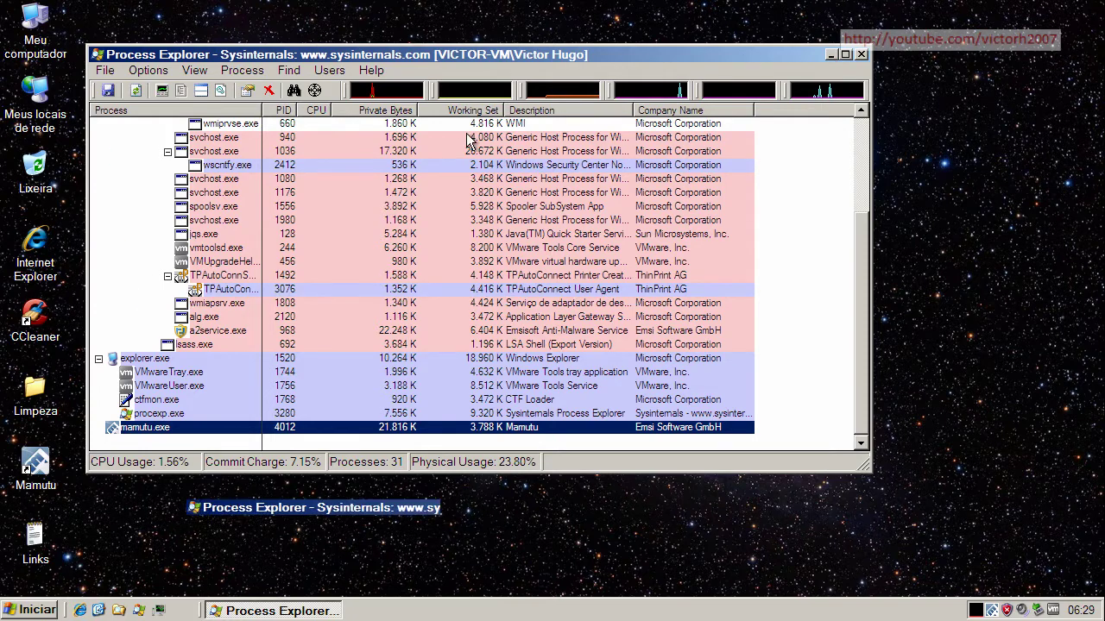
double_click(36, 536)
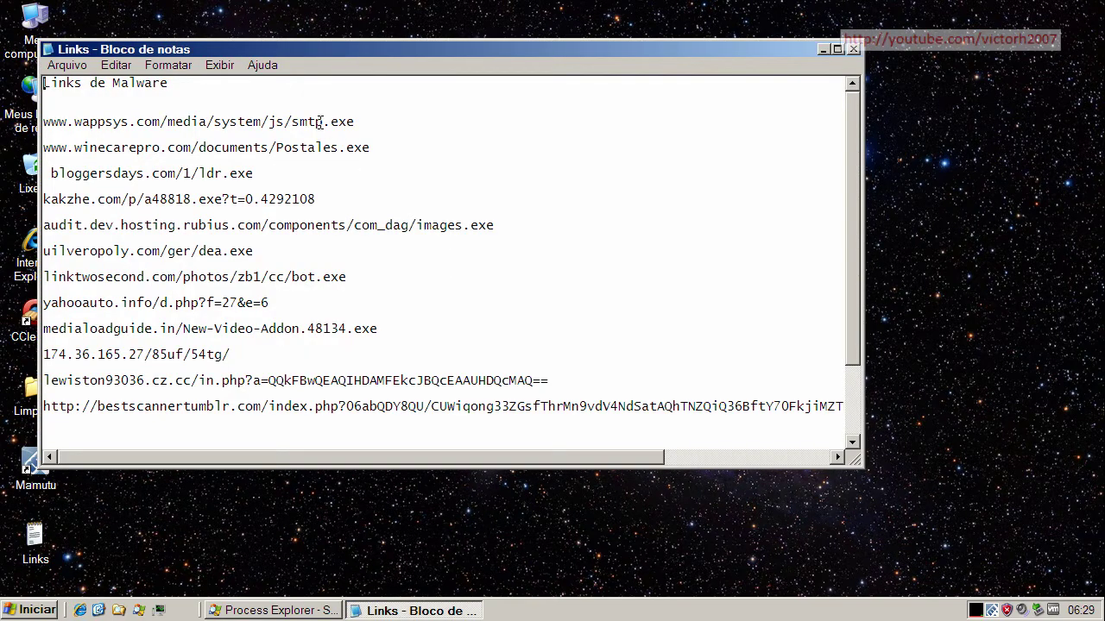
double_click(321, 121)
right_click(323, 122)
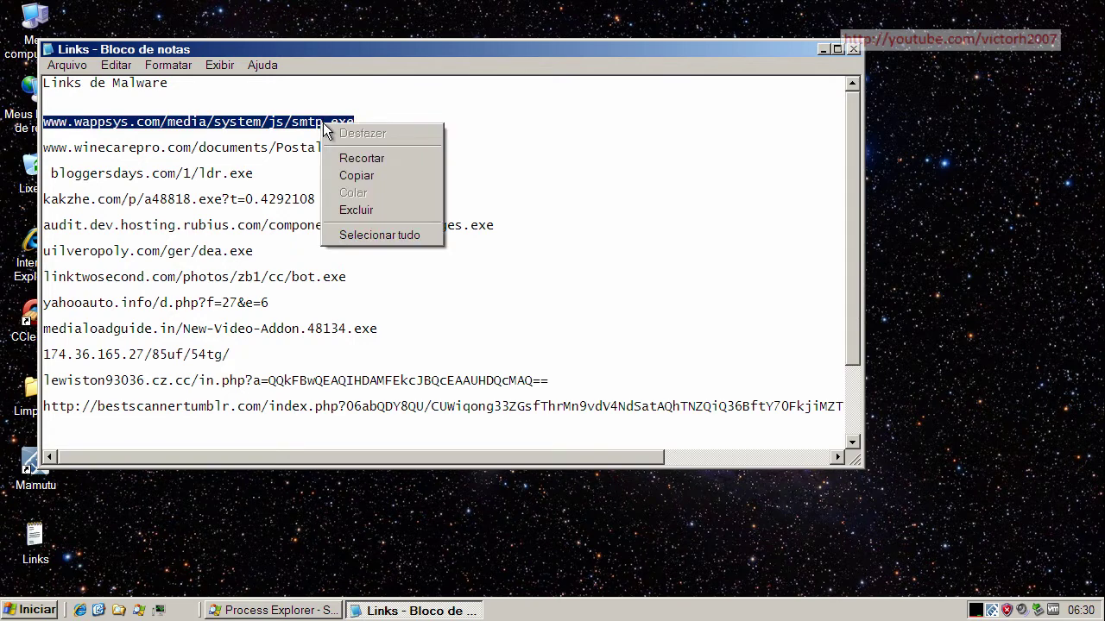
left_click(365, 176)
left_click(821, 49)
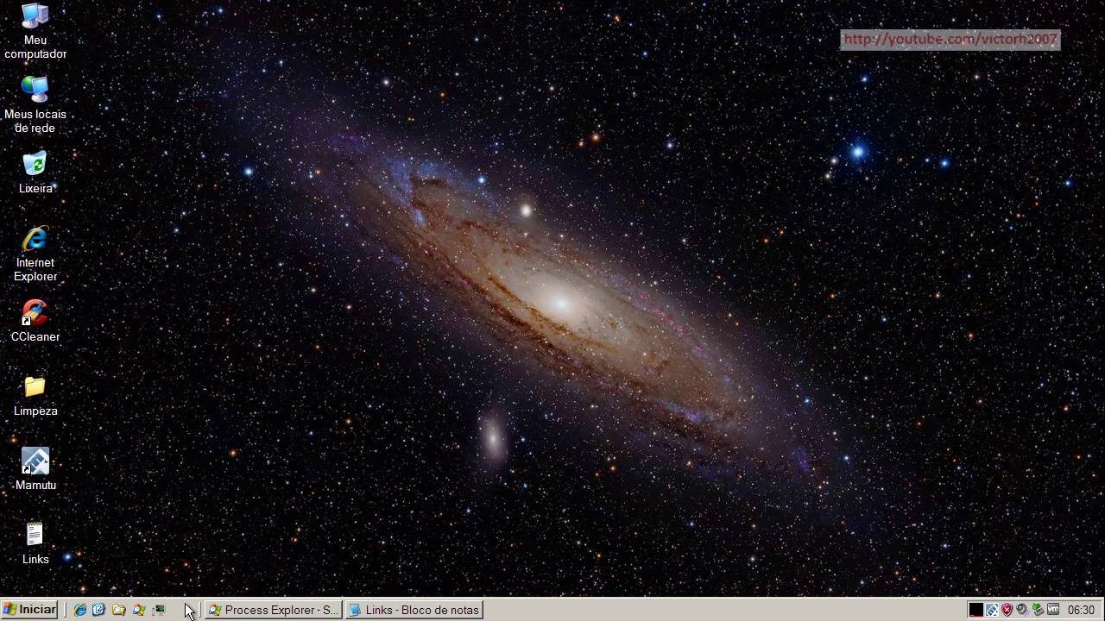
Open Internet Explorer, dismiss the Google Chrome promotion and load the copied smtp.exe link.
left_click(87, 610)
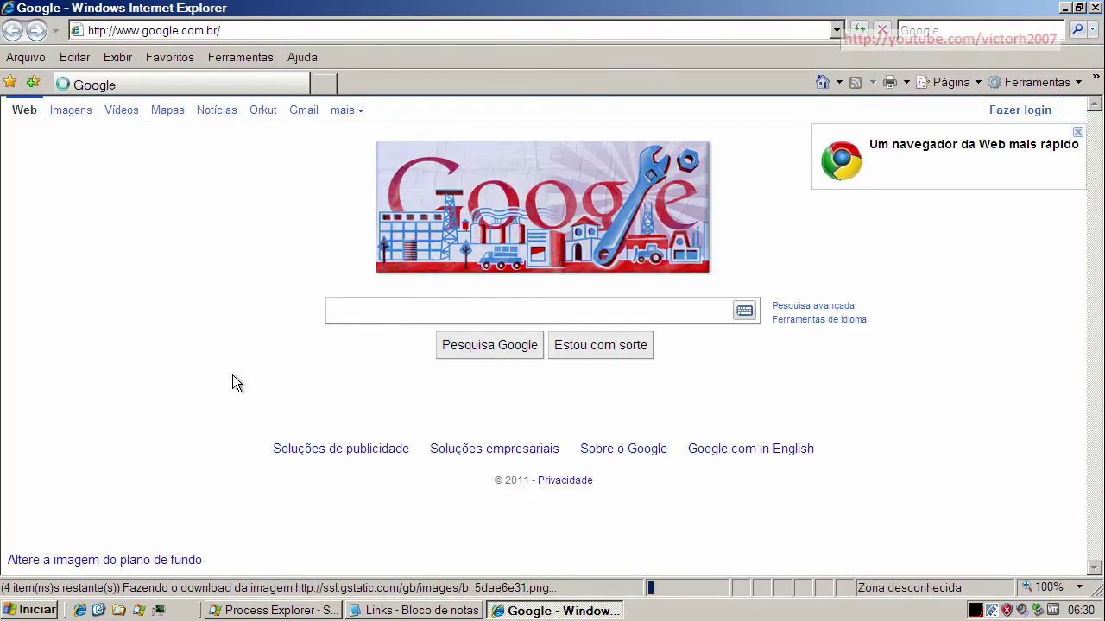
left_click(181, 31)
left_click(1078, 133)
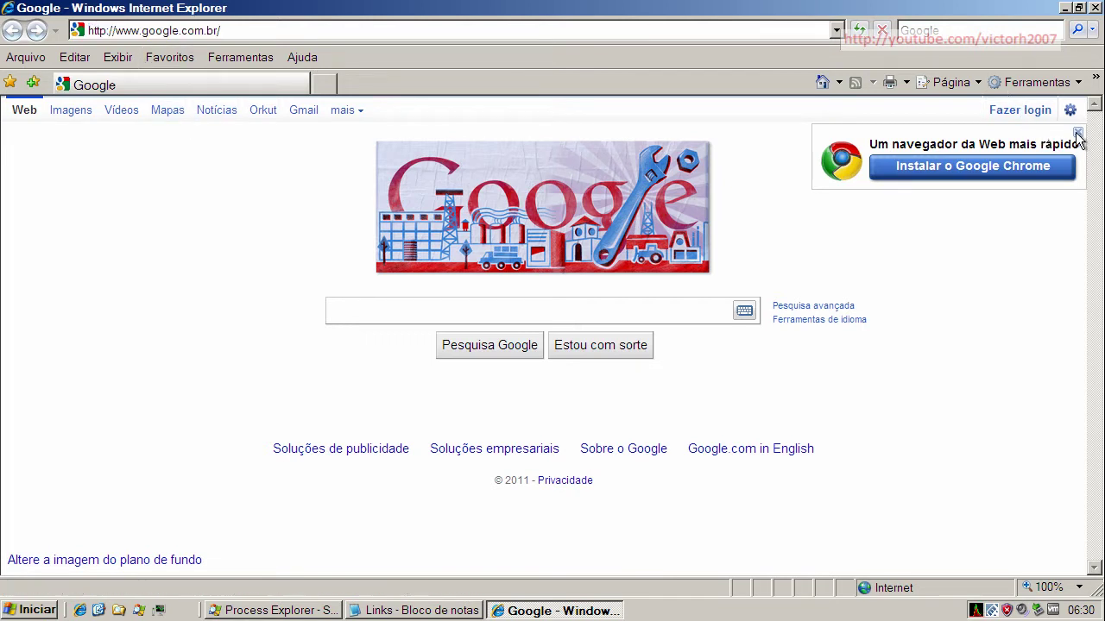
left_click(246, 33)
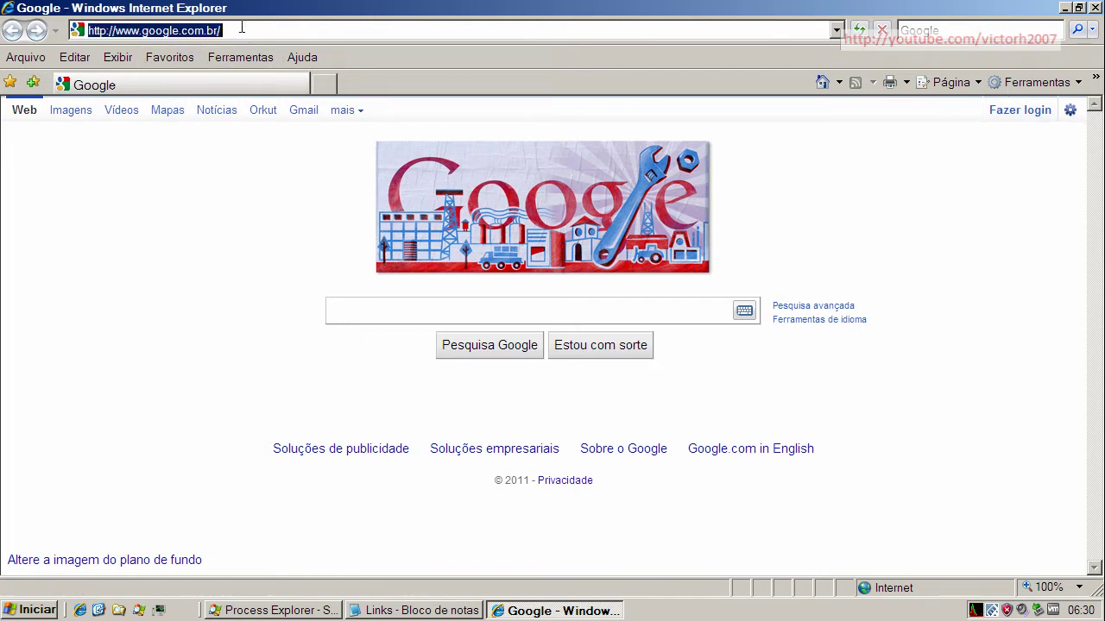
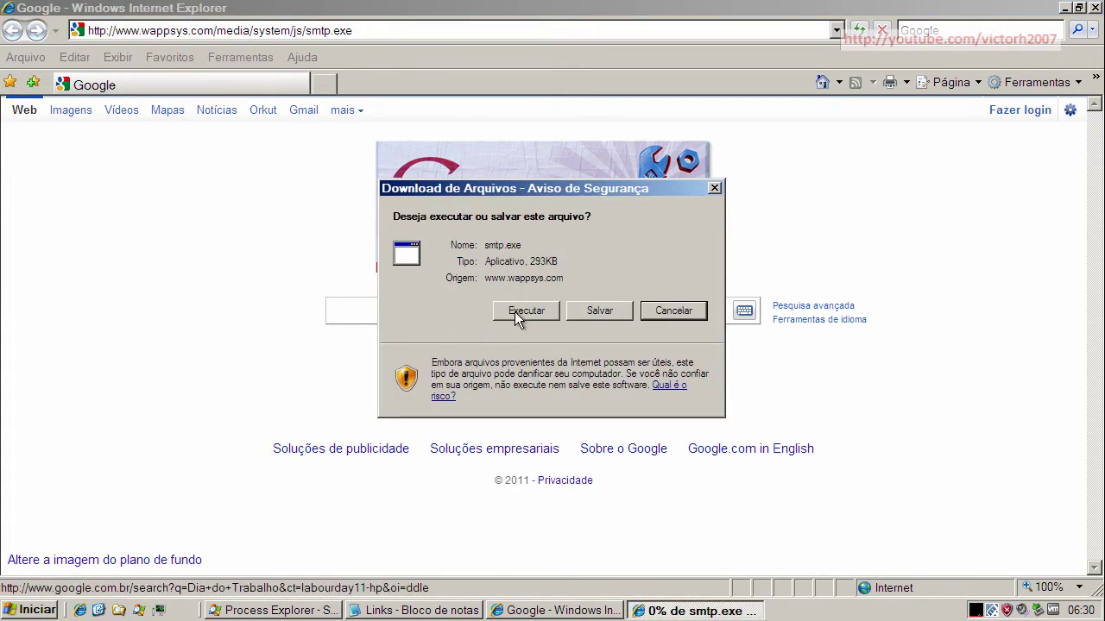
Run smtp.exe directly from the download and allow execution despite its unverified publisher.
left_click(516, 312)
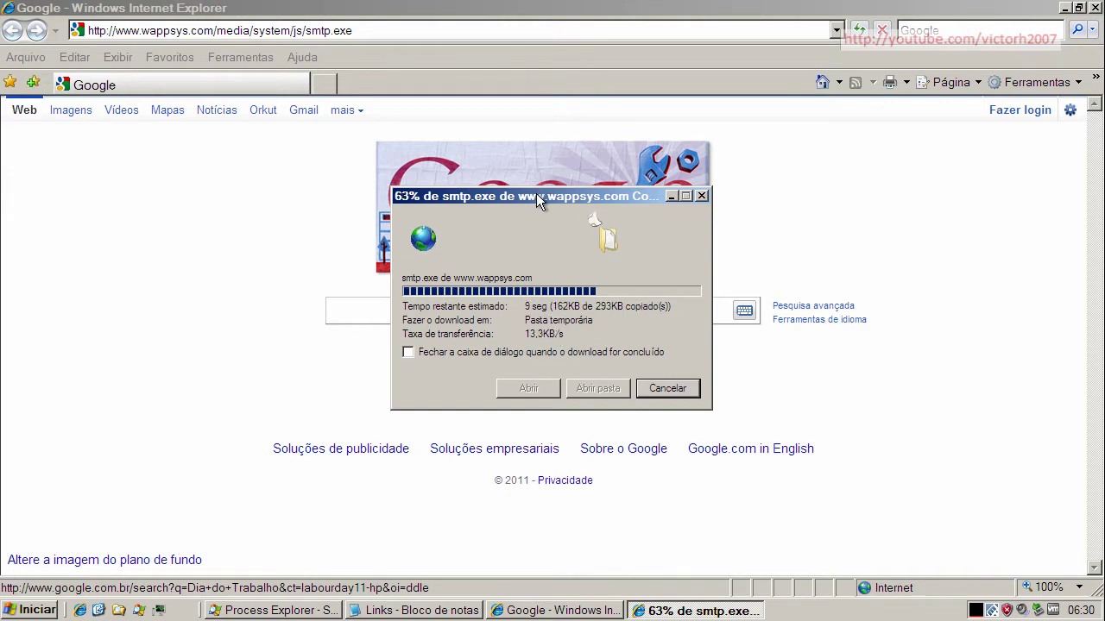
left_click_drag(536, 194, 523, 145)
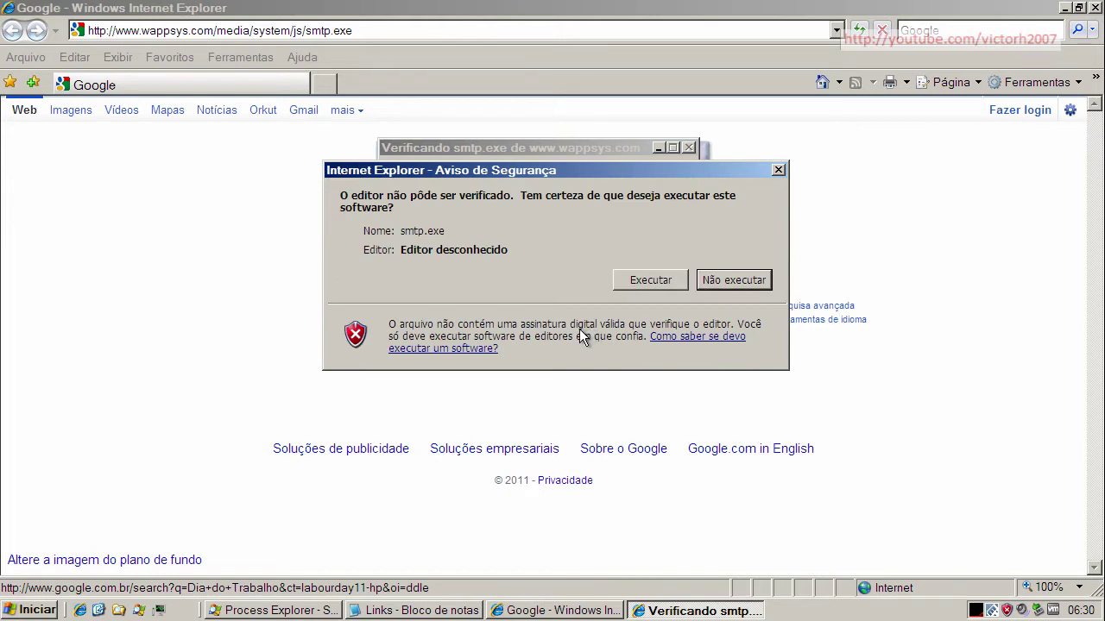
left_click(642, 281)
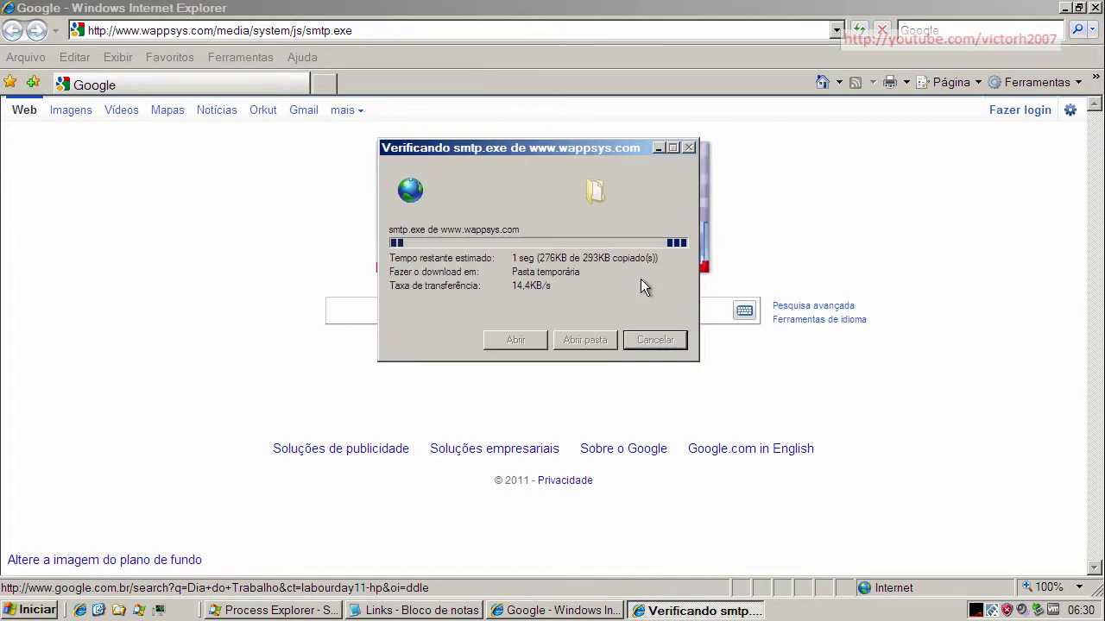
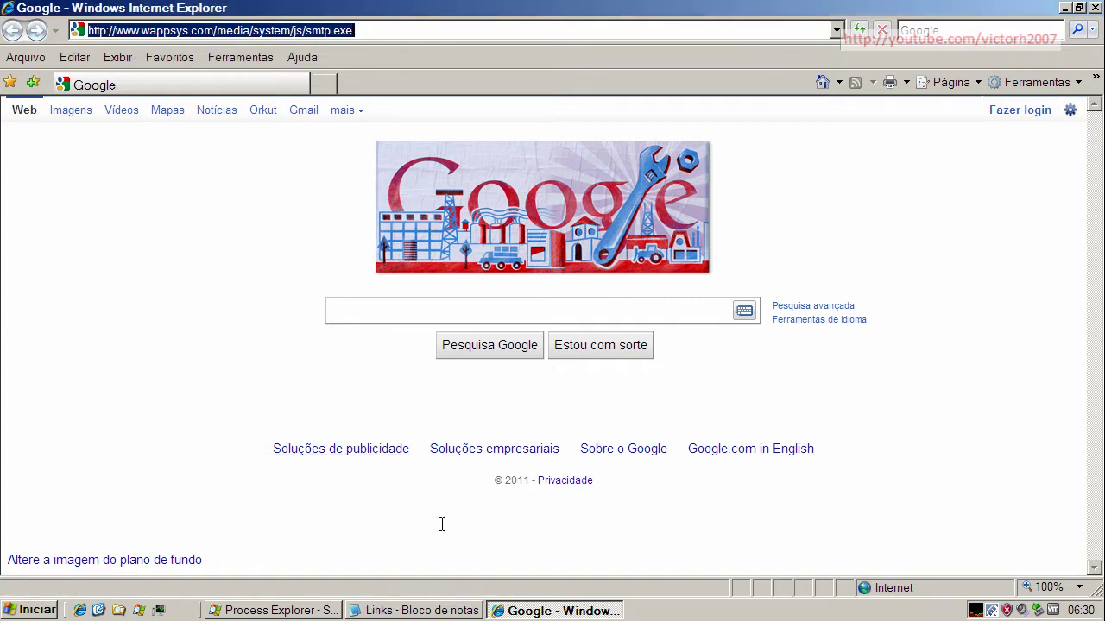
left_click(435, 606)
double_click(285, 148)
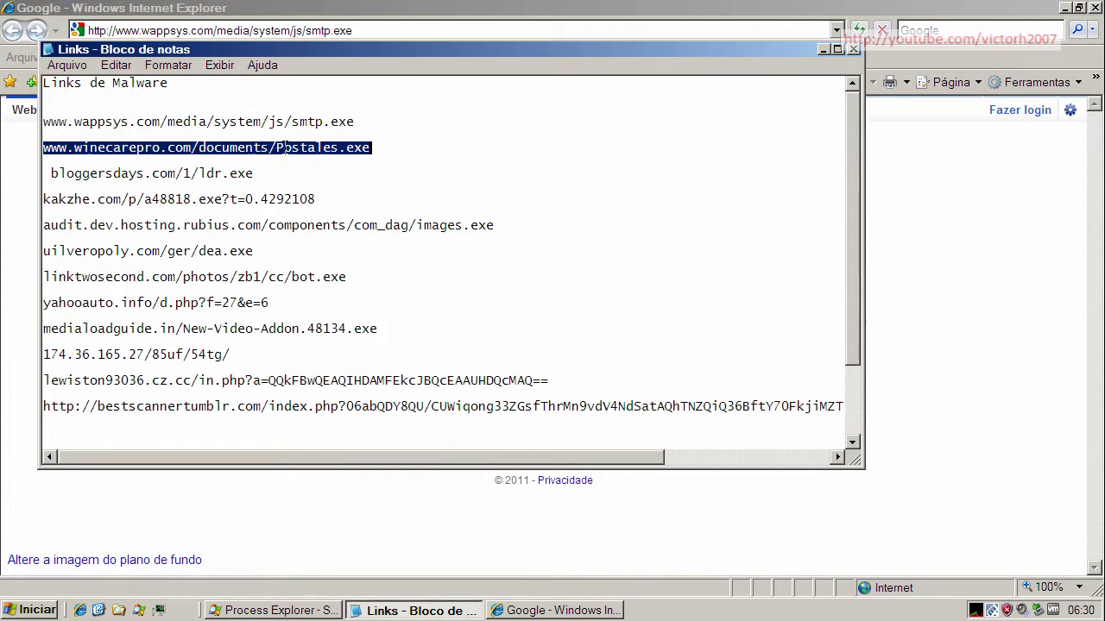
right_click(285, 147)
left_click(317, 197)
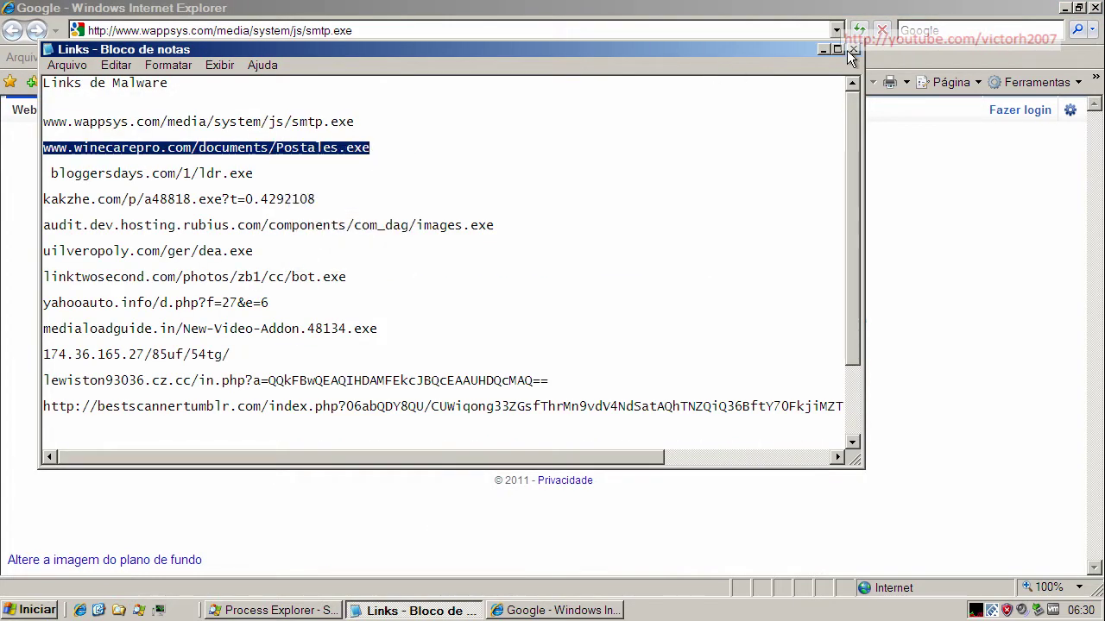
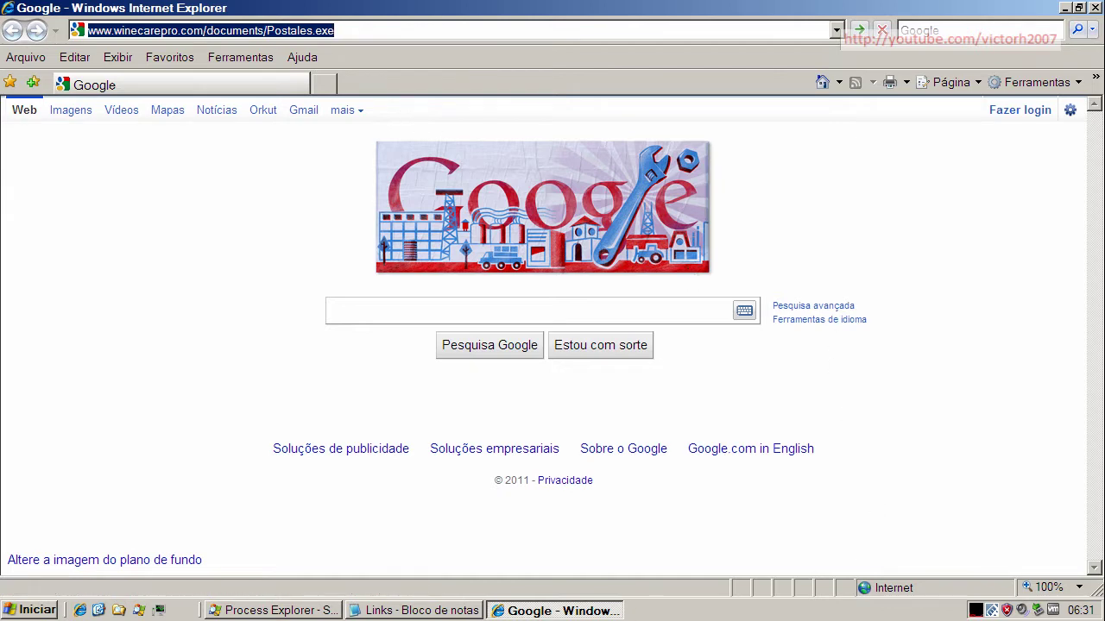
Check the running processes in Process Explorer and block rask400.exe in the Mamutu alert, creating a rule for the decision.
left_click(303, 609)
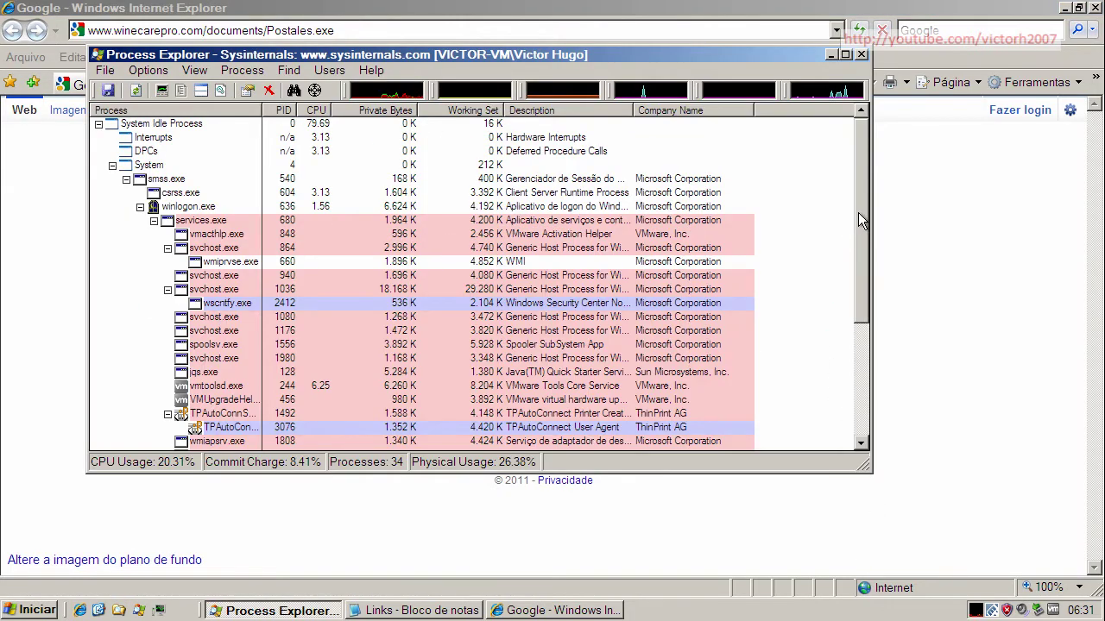
left_click_drag(858, 212, 870, 333)
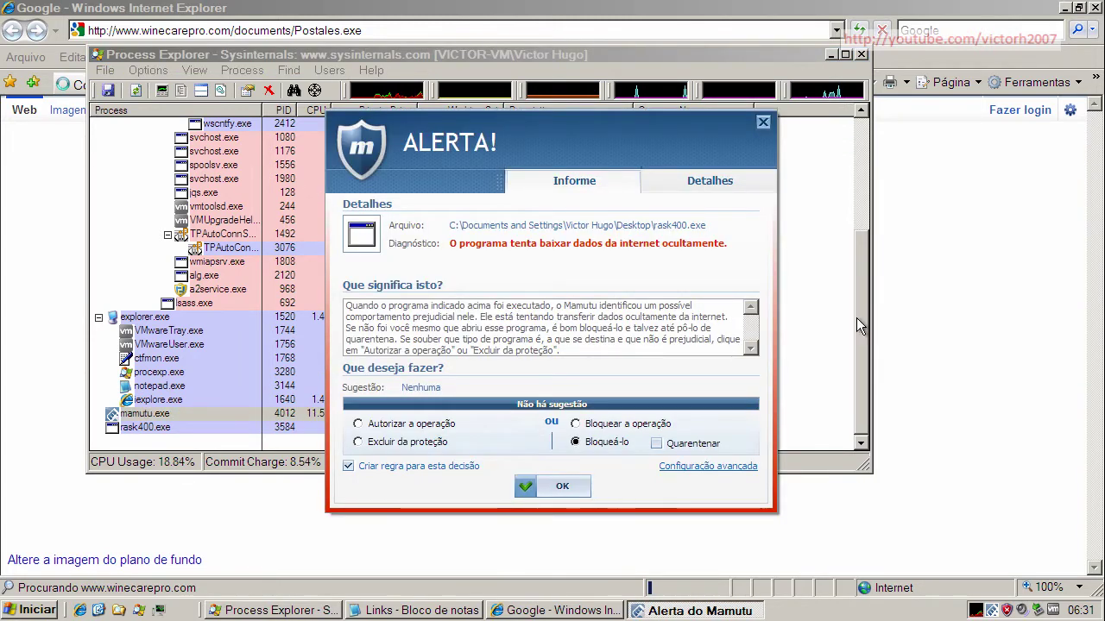
left_click(828, 55)
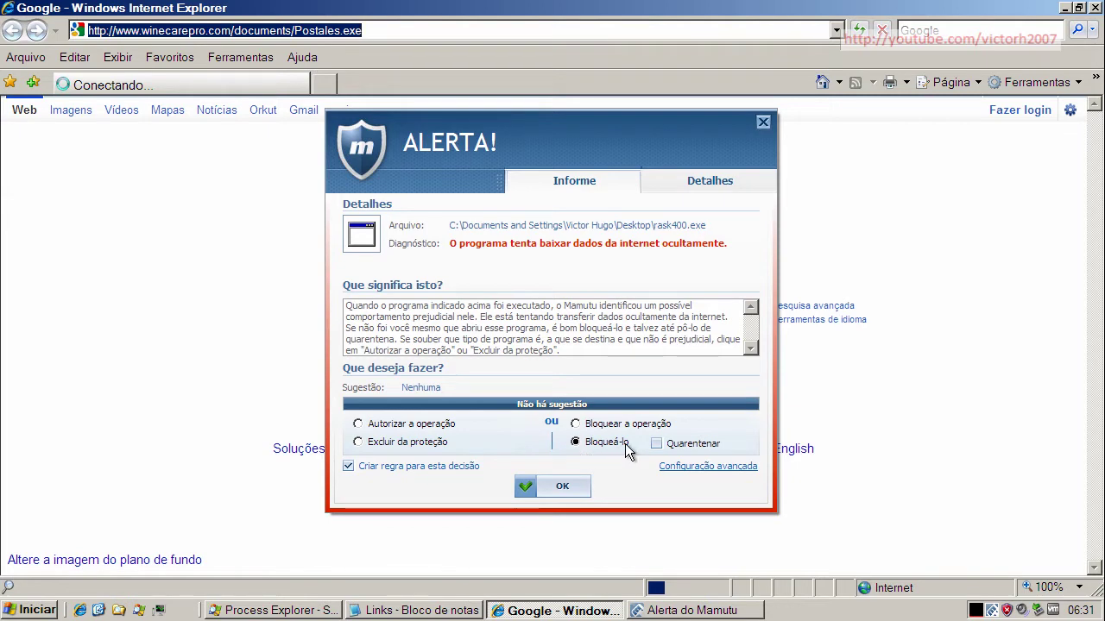
left_click(561, 487)
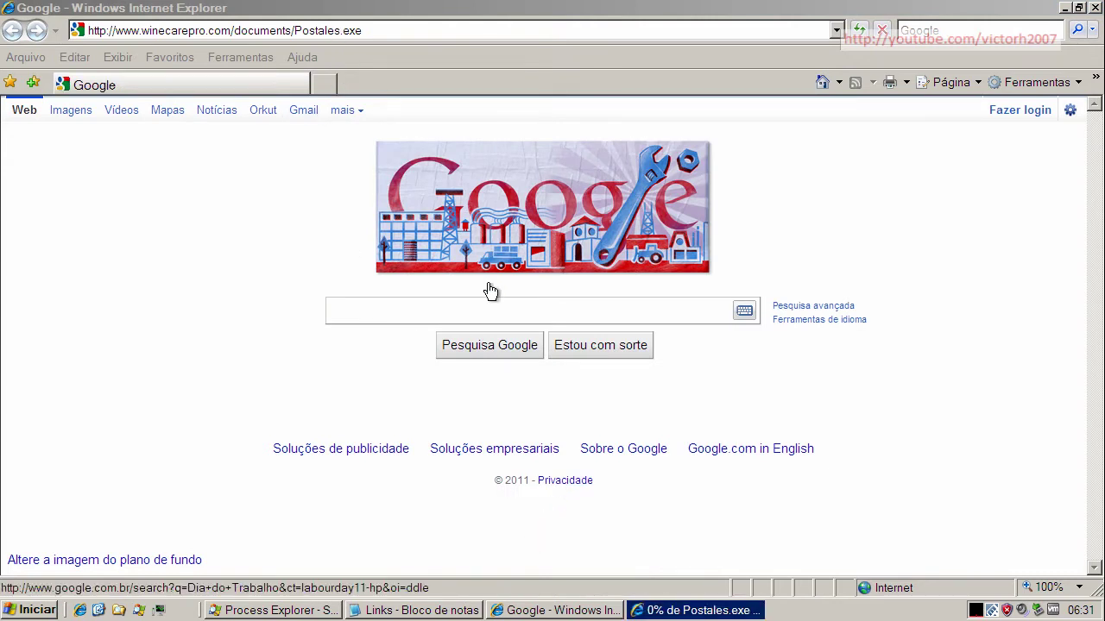
Run the Postales.exe download despite its unverified publisher and close the application error dialog.
left_click(697, 610)
left_click(525, 313)
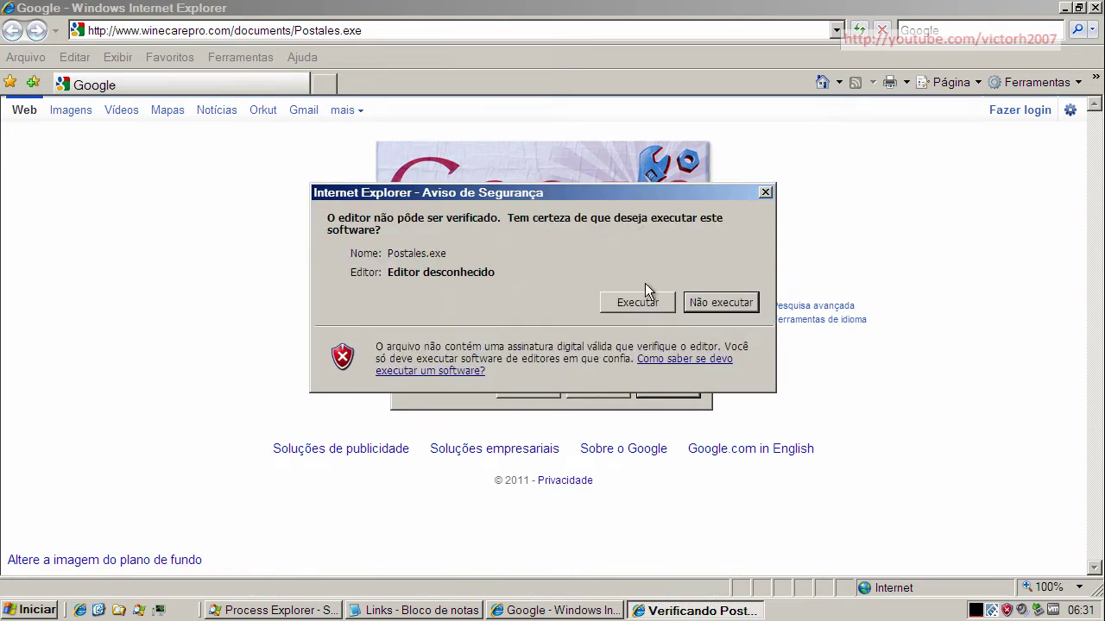
left_click(645, 298)
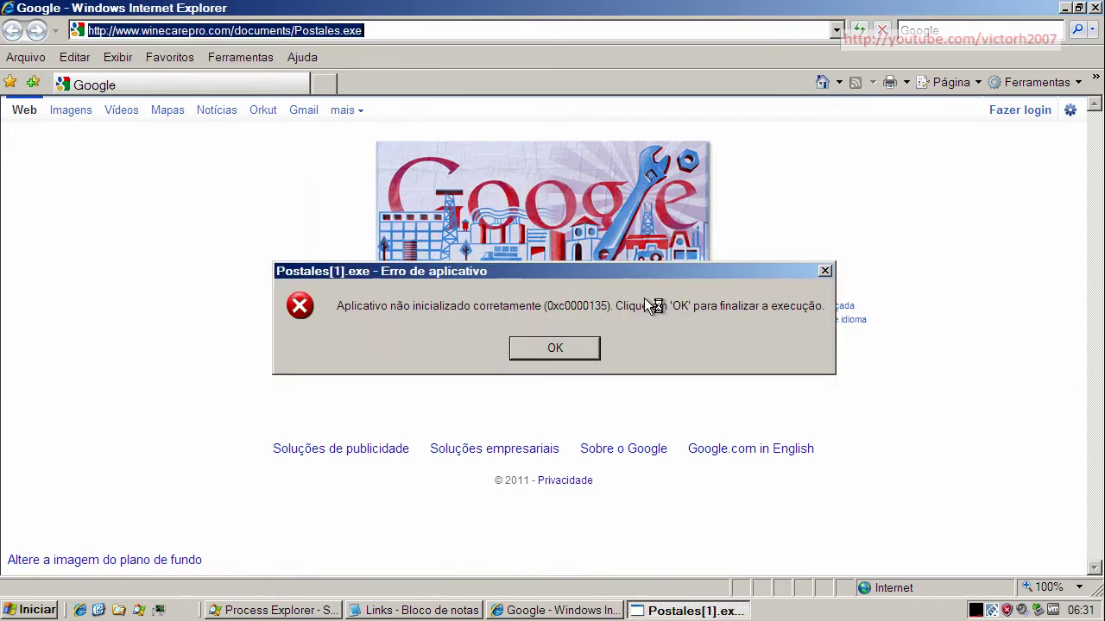
left_click(555, 349)
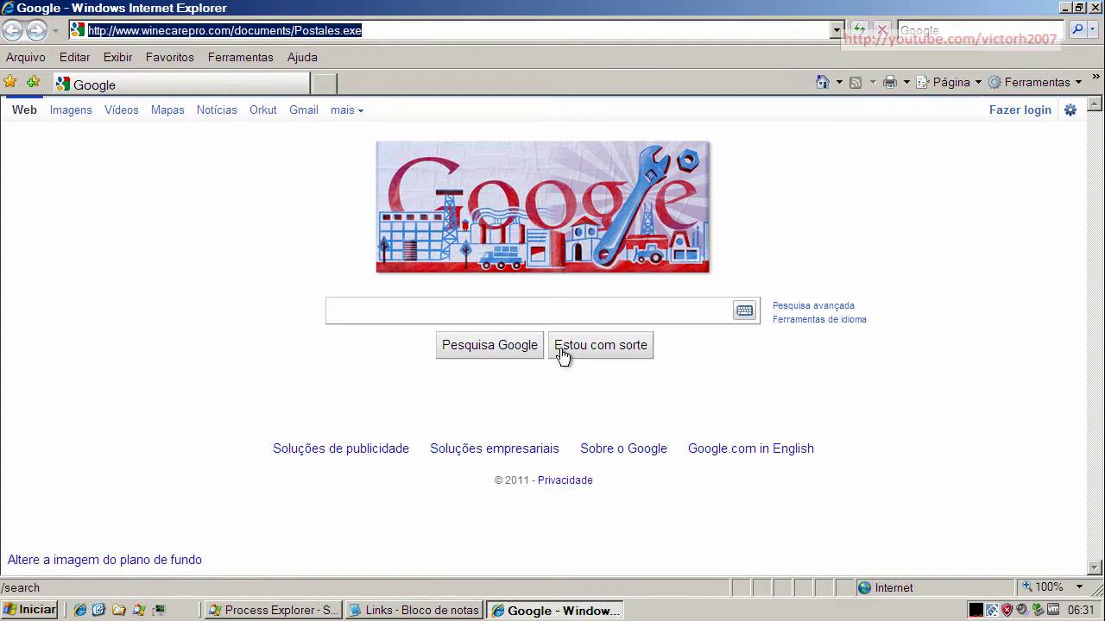
Load the bloggersdays.com/1/ldr.exe link from the Links file in Internet Explorer and block zyxaa.exe in the Mamutu alert, creating a rule.
left_click(436, 610)
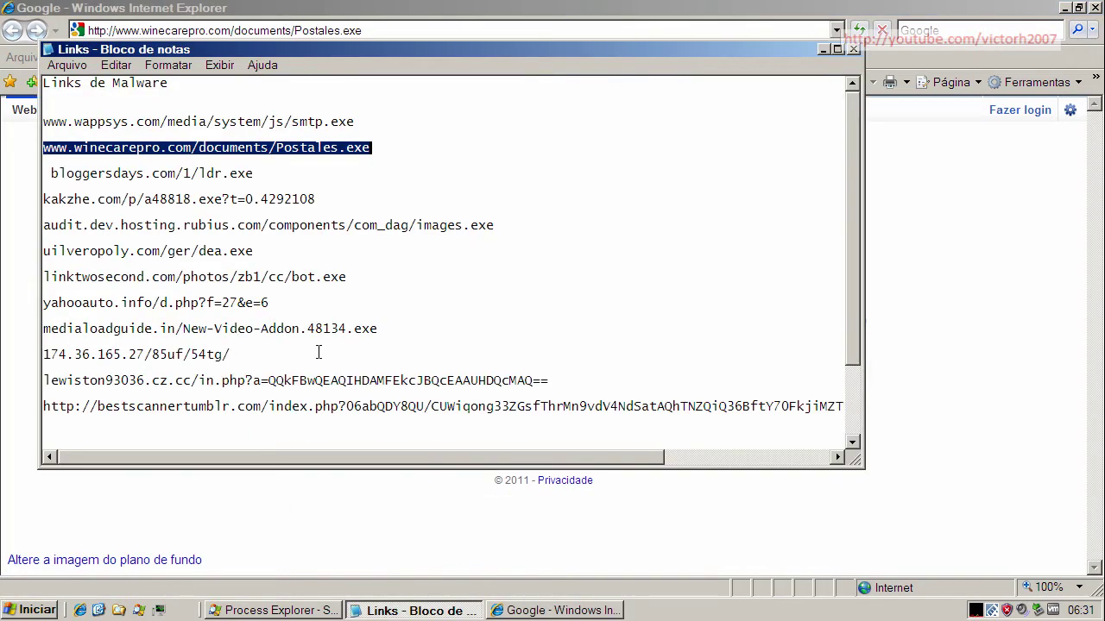
left_click(239, 173)
double_click(239, 172)
right_click(239, 172)
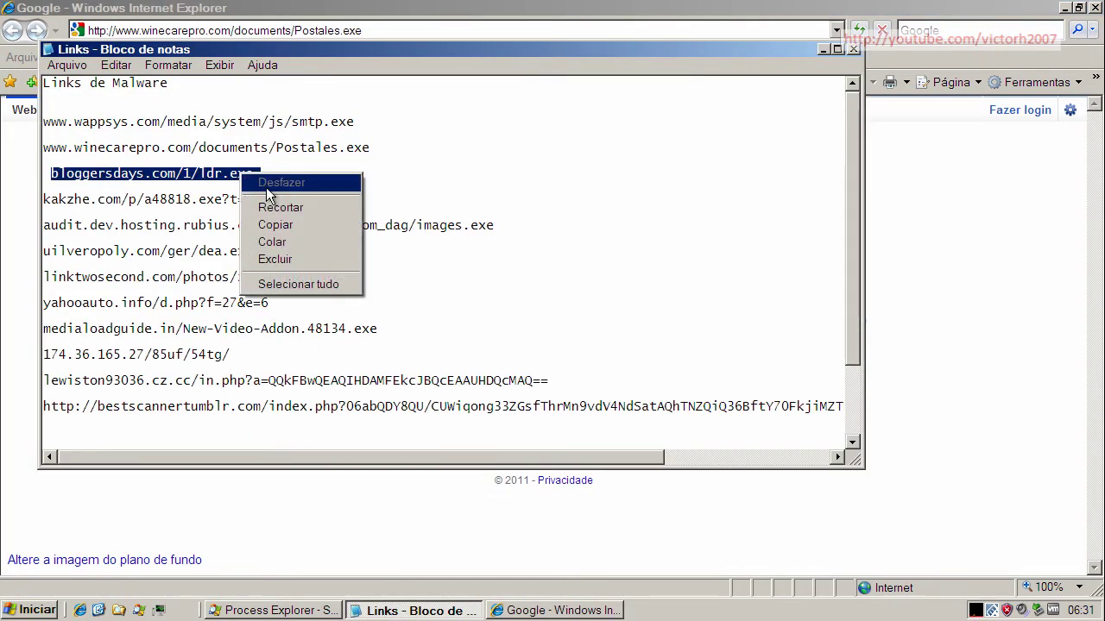
left_click(276, 225)
left_click(268, 30)
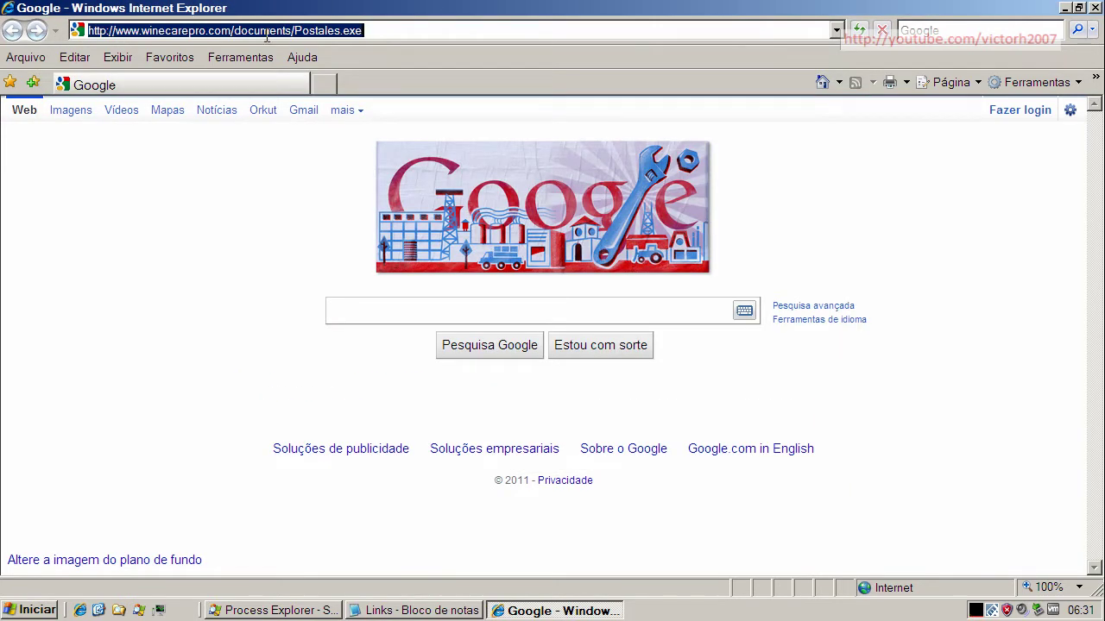
key("ctrl+v")
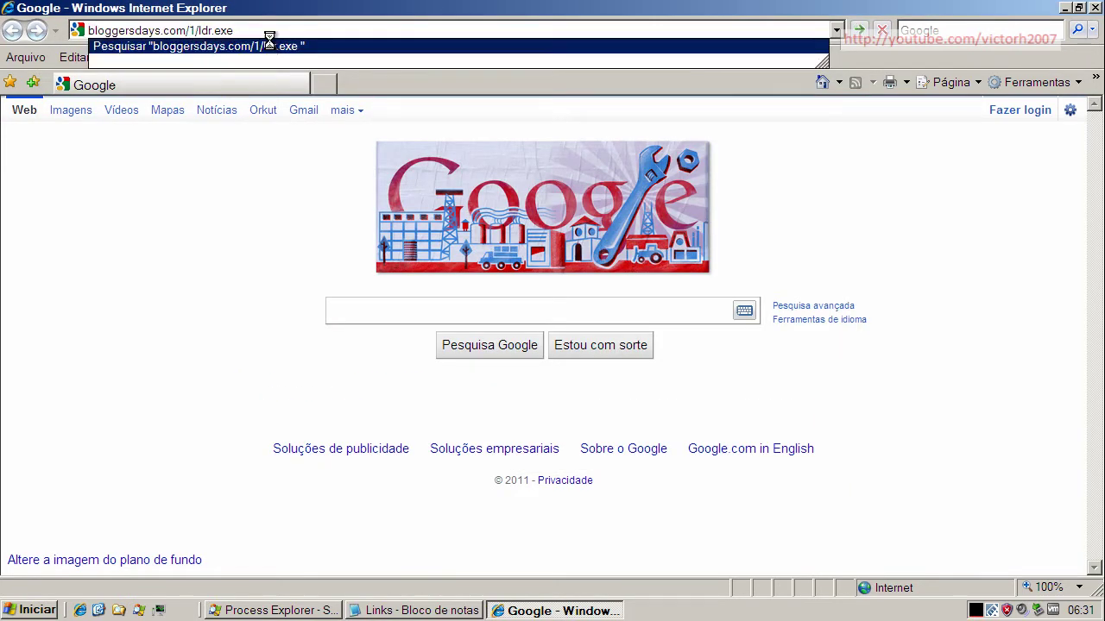
key("Return")
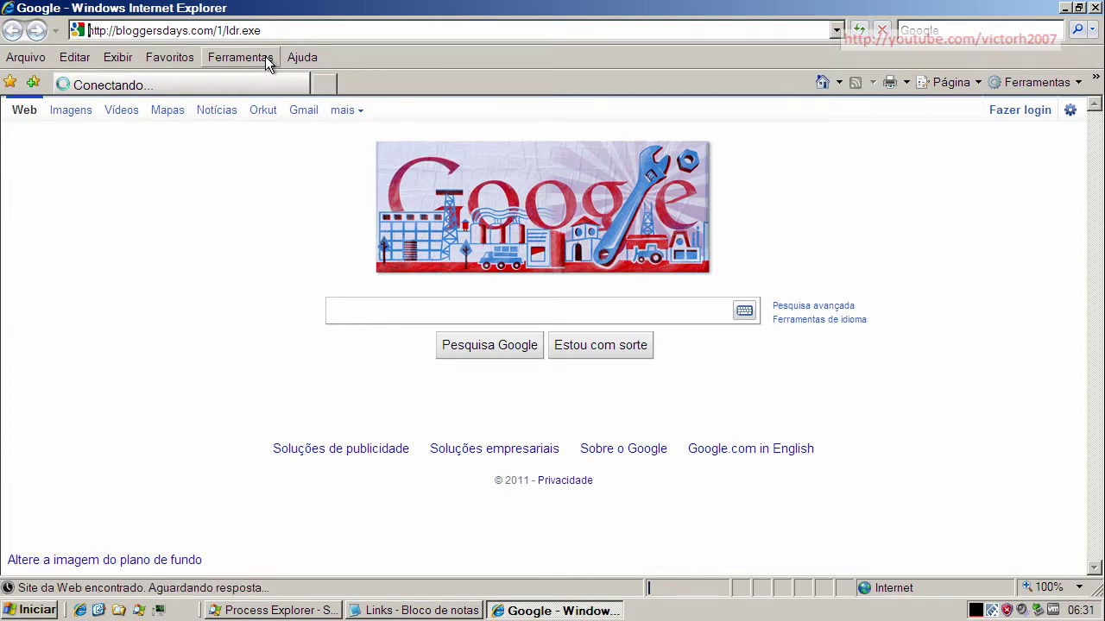
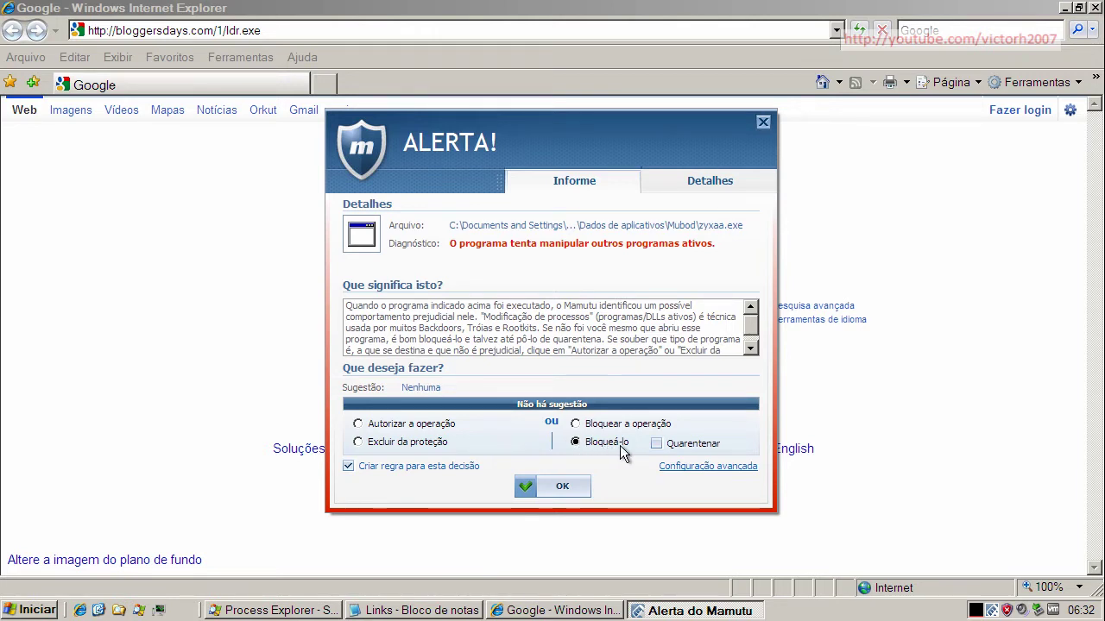
left_click(575, 487)
Copy the kakzhe.com/p/a48818.exe?t=0.4292108 link from the Links file and load it in Internet Explorer.
left_click(442, 611)
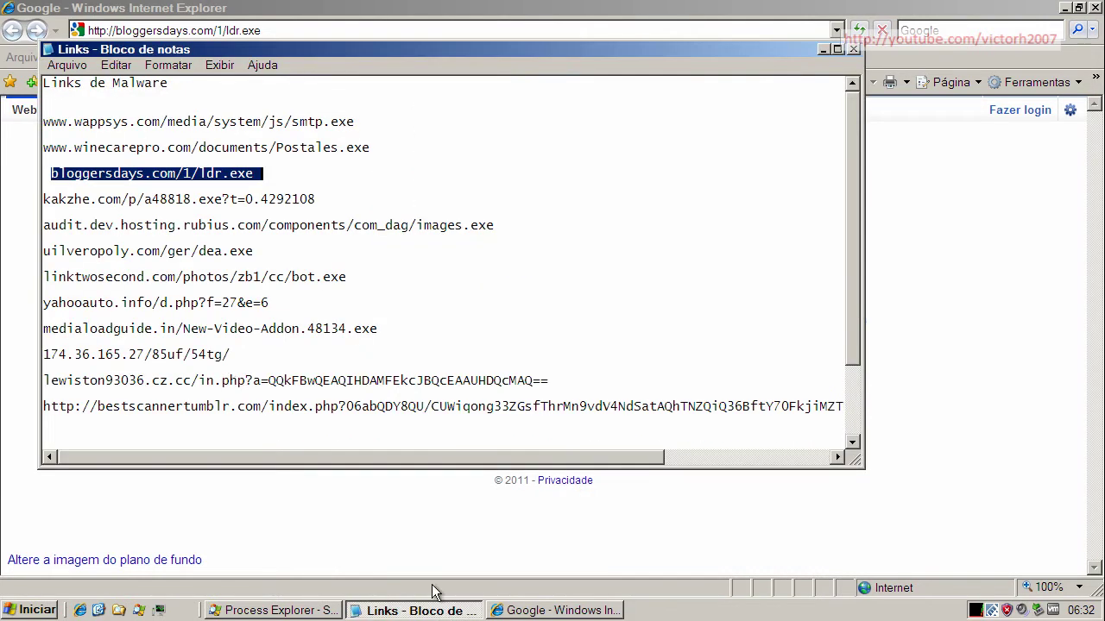
left_click(214, 199)
double_click(214, 198)
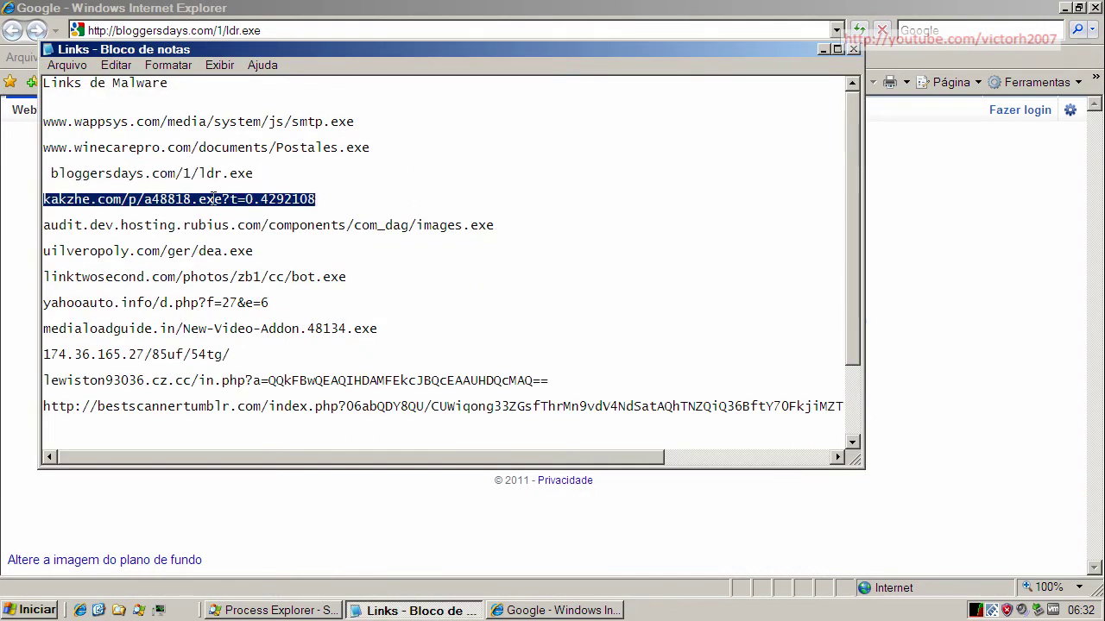
right_click(214, 199)
left_click(250, 251)
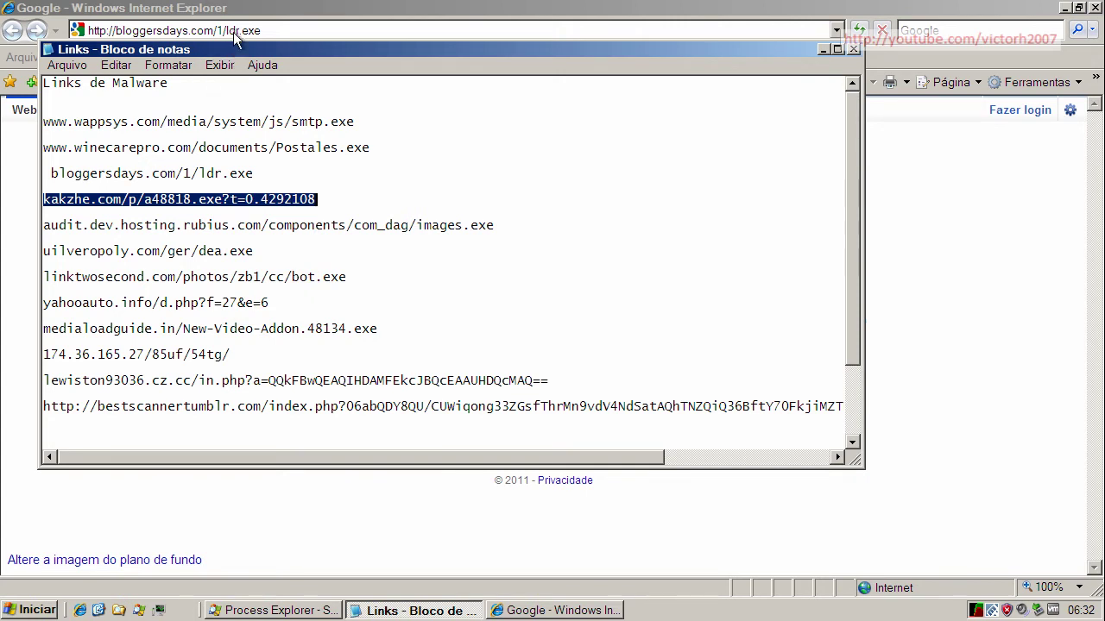
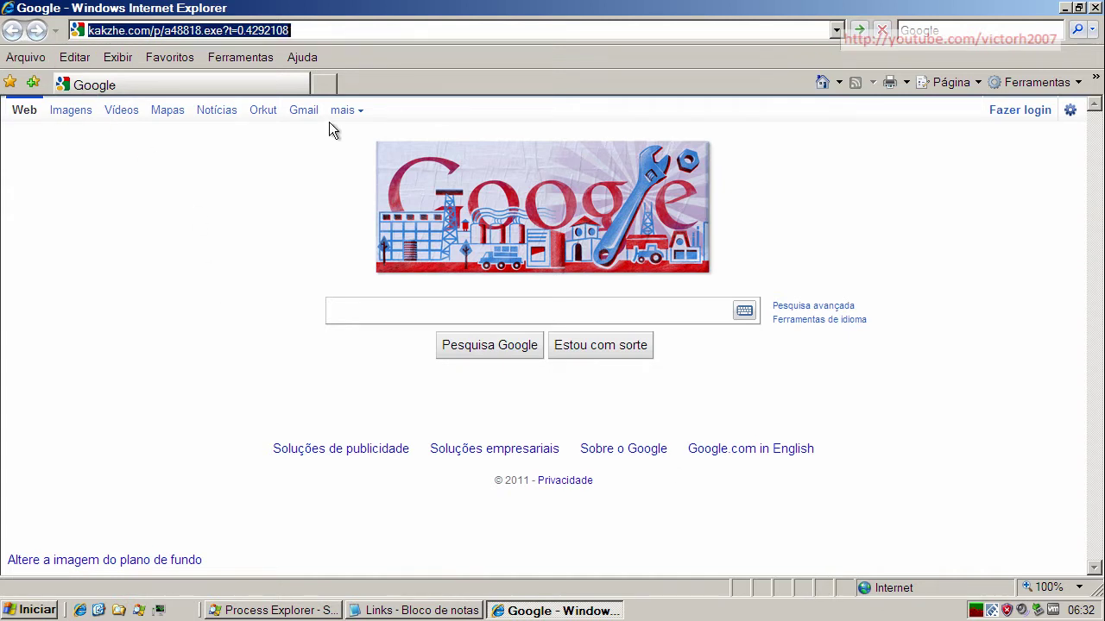
left_click(314, 30)
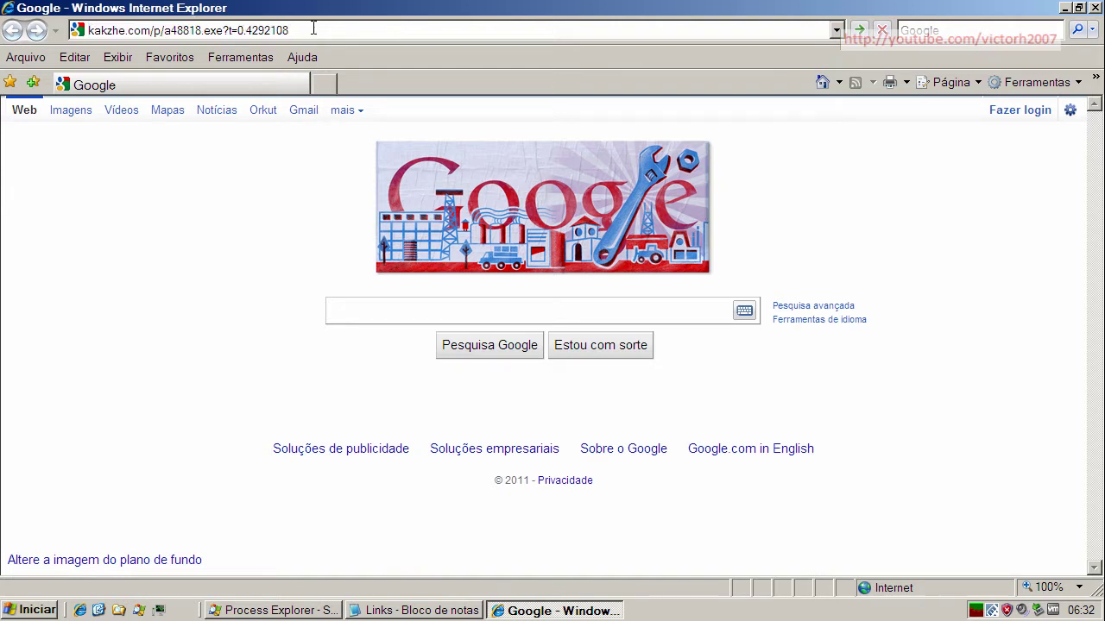
key("Return")
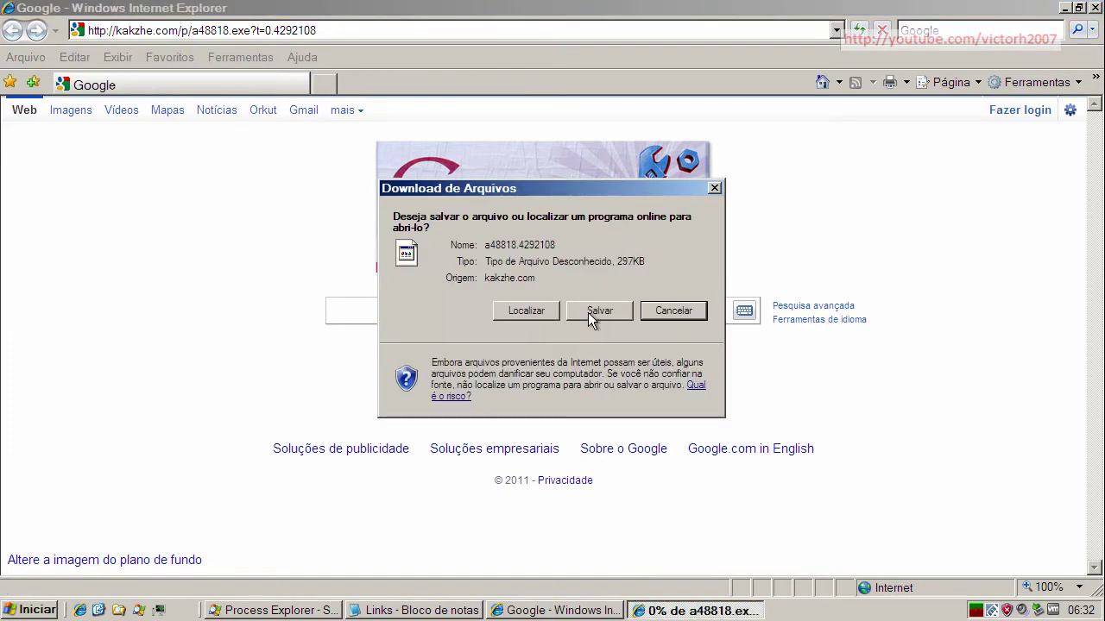
Save the kakzhe.com download in Meus documentos under the file name a48818.exe.
left_click(588, 312)
left_click(623, 517)
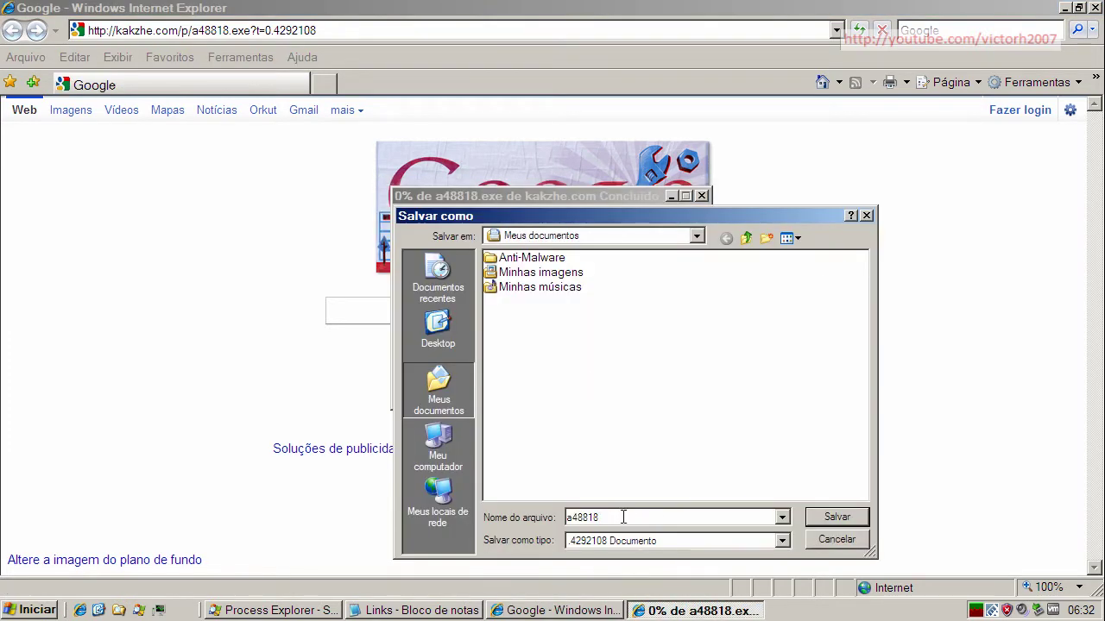
type(".exe")
left_click(816, 516)
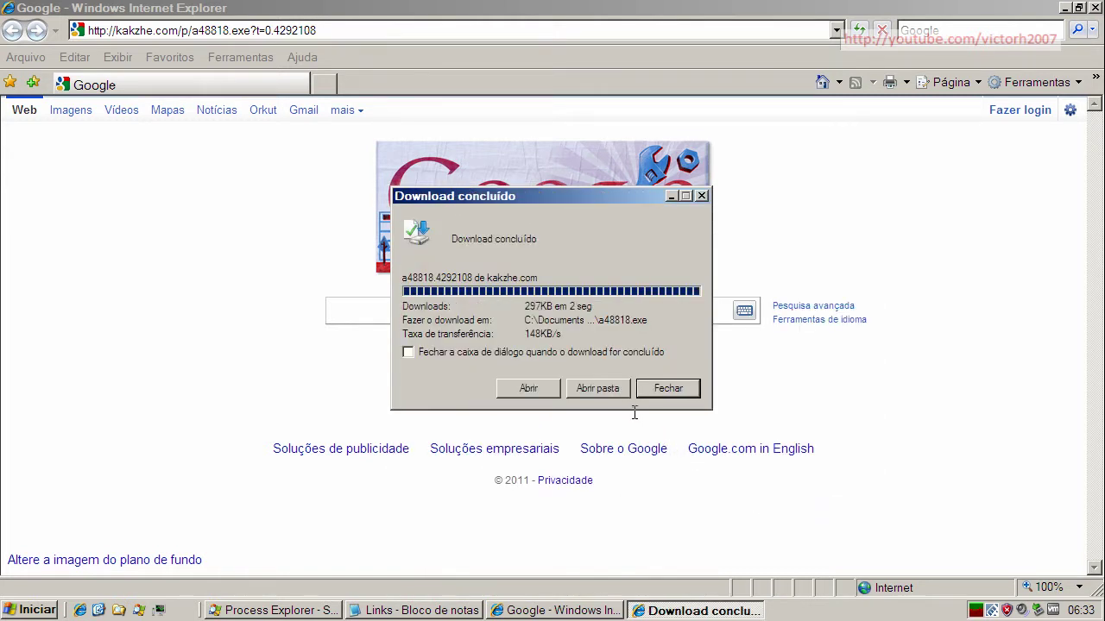
Run the downloaded a48818.exe and block NEW7.tmp in the Mamutu alert, creating a rule for the decision.
left_click(545, 385)
left_click(660, 333)
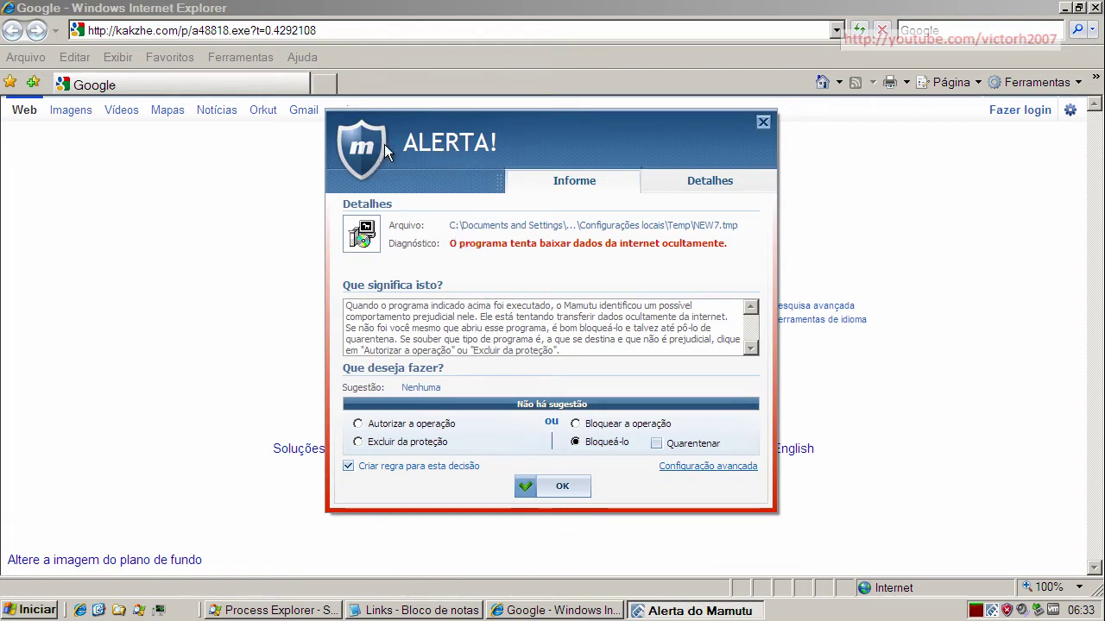
left_click(549, 492)
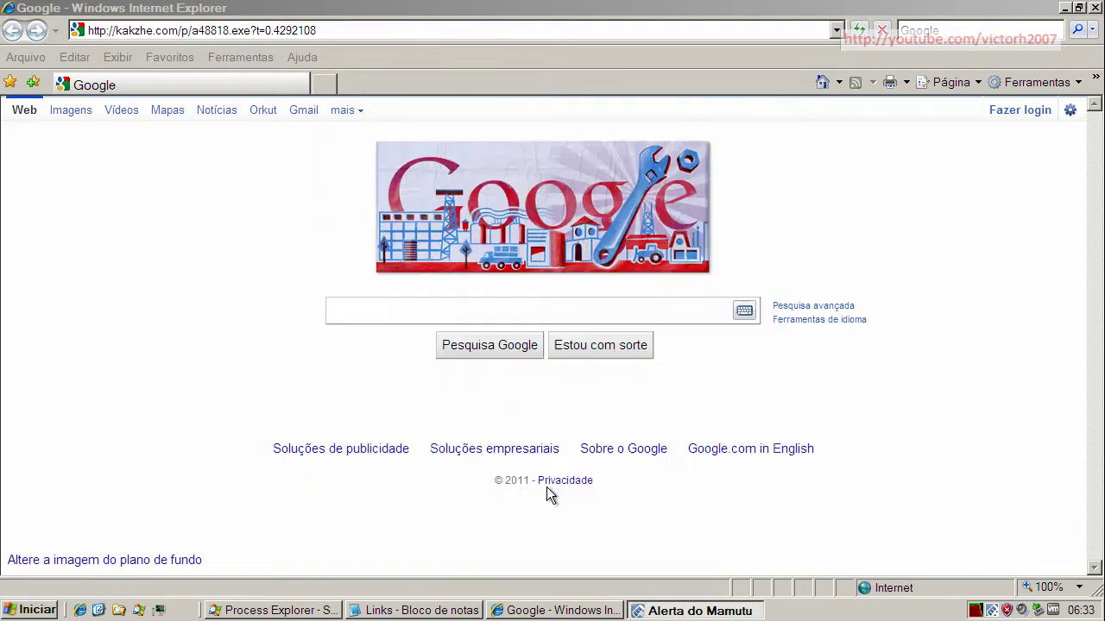
Load the audit.dev.hosting.rubius.com/components/com_dag/images.exe link from the Links file in Internet Explorer and block haqo.exe in the Mamutu alert.
left_click(462, 610)
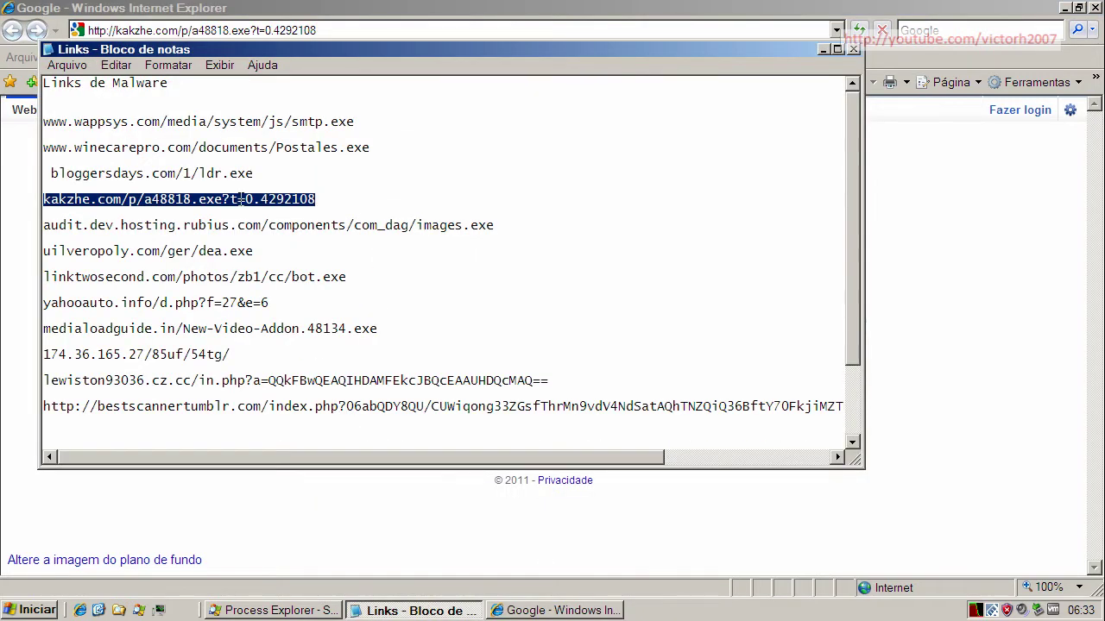
double_click(256, 225)
right_click(260, 227)
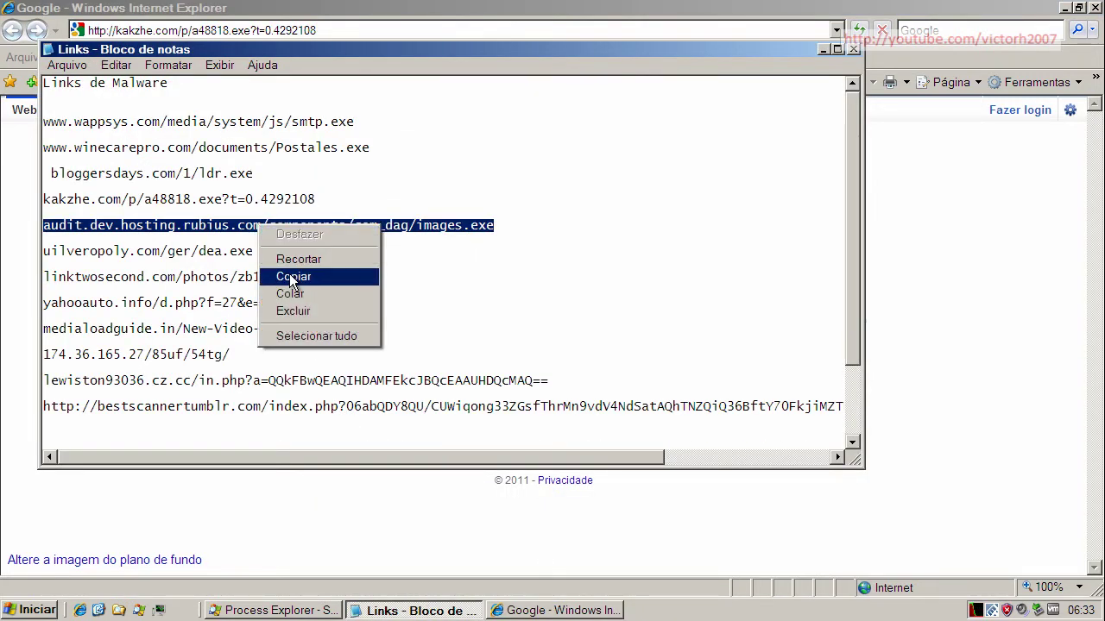
left_click(291, 276)
left_click(219, 26)
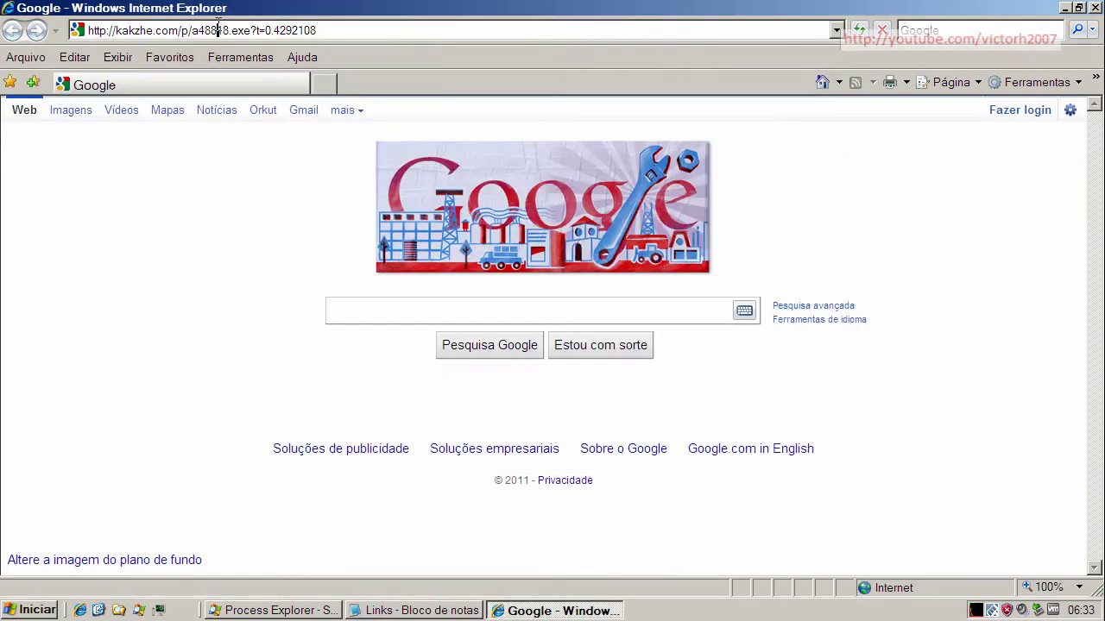
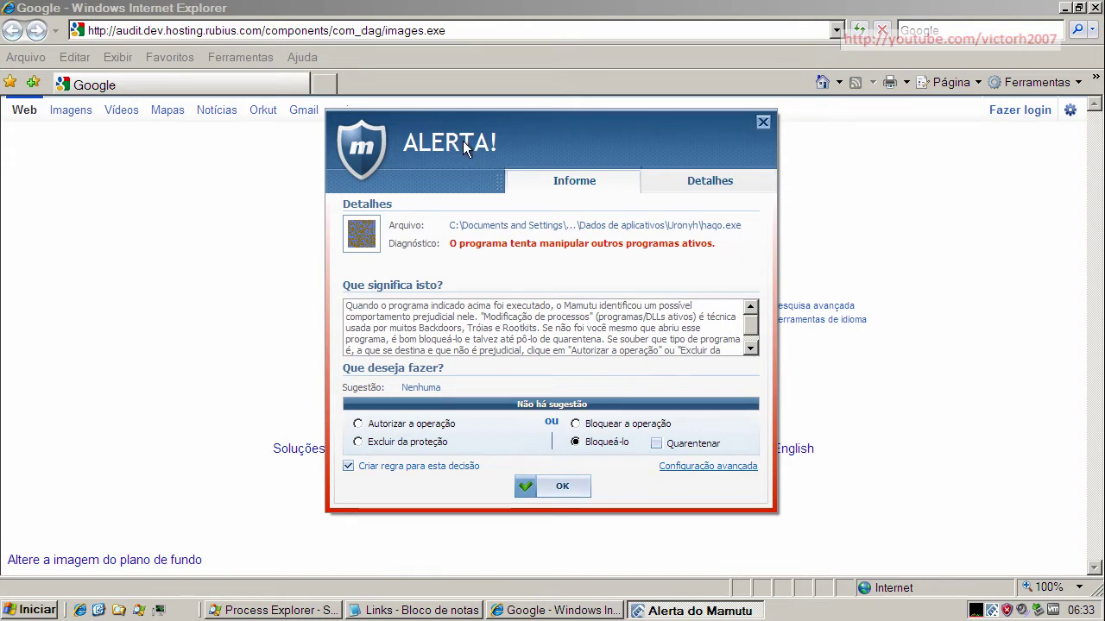
left_click(549, 487)
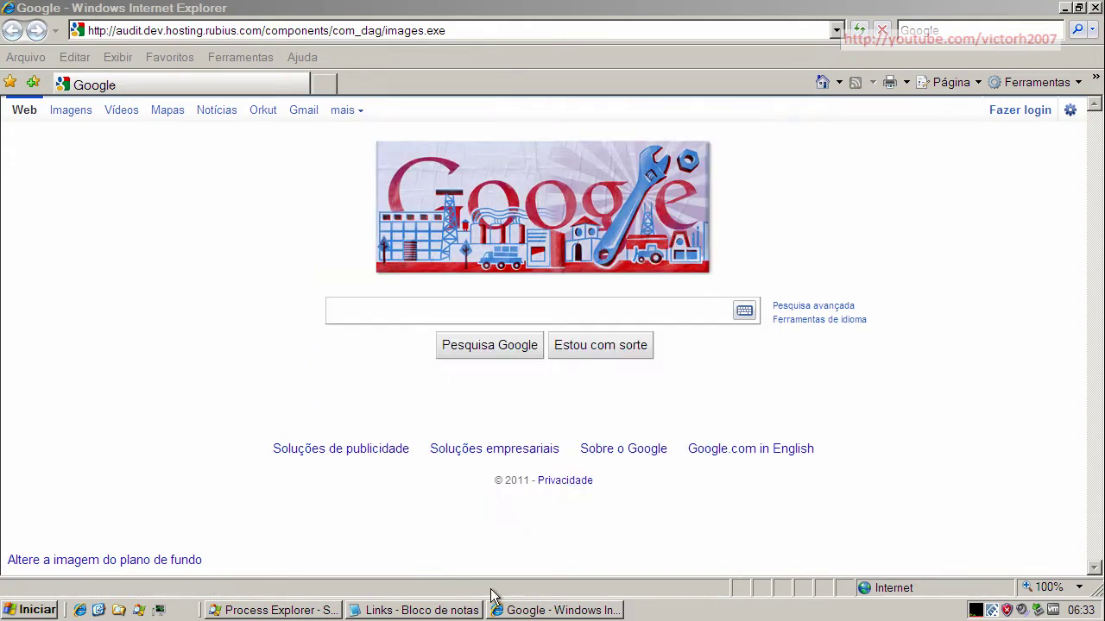
Copy the uilveropoly.com/ger/dea.exe link from the Links file and load it in Internet Explorer.
left_click(449, 612)
double_click(239, 250)
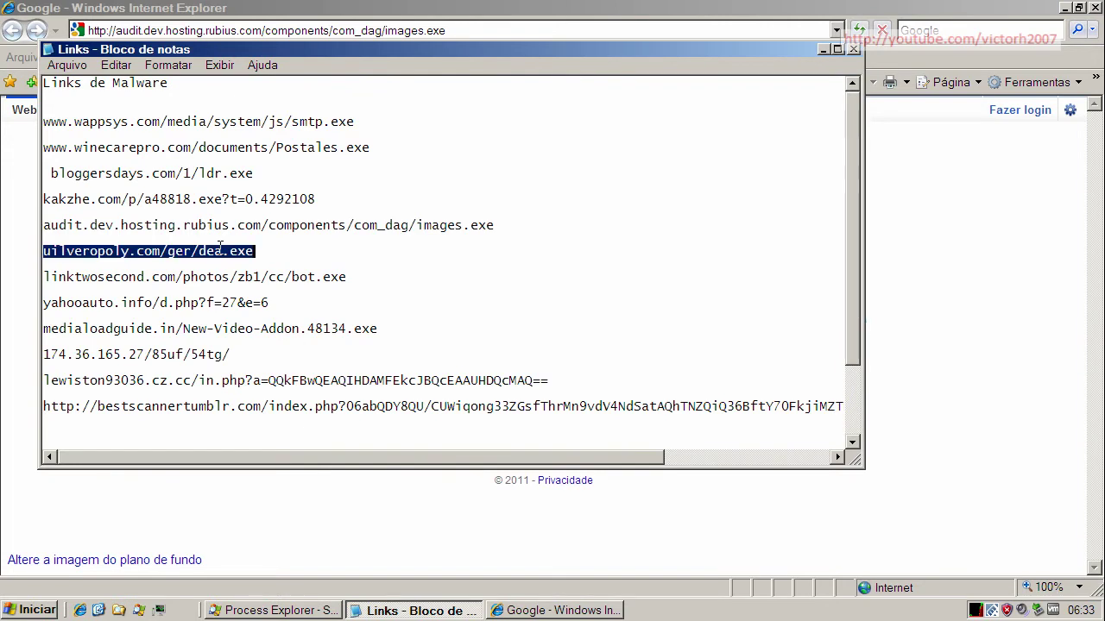
right_click(221, 250)
left_click(264, 300)
left_click(198, 30)
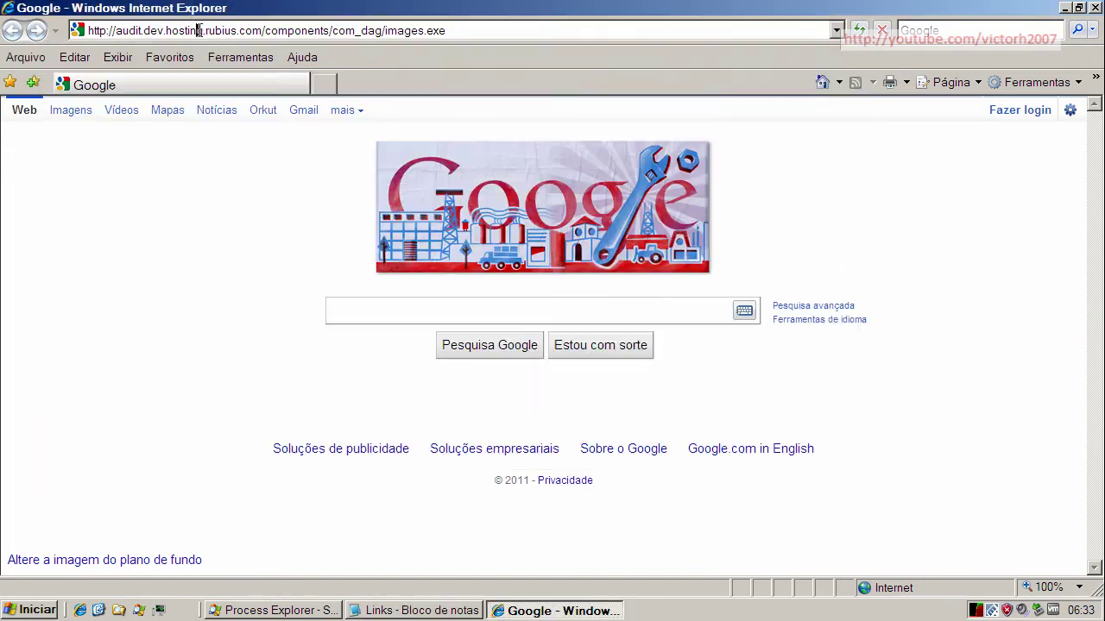
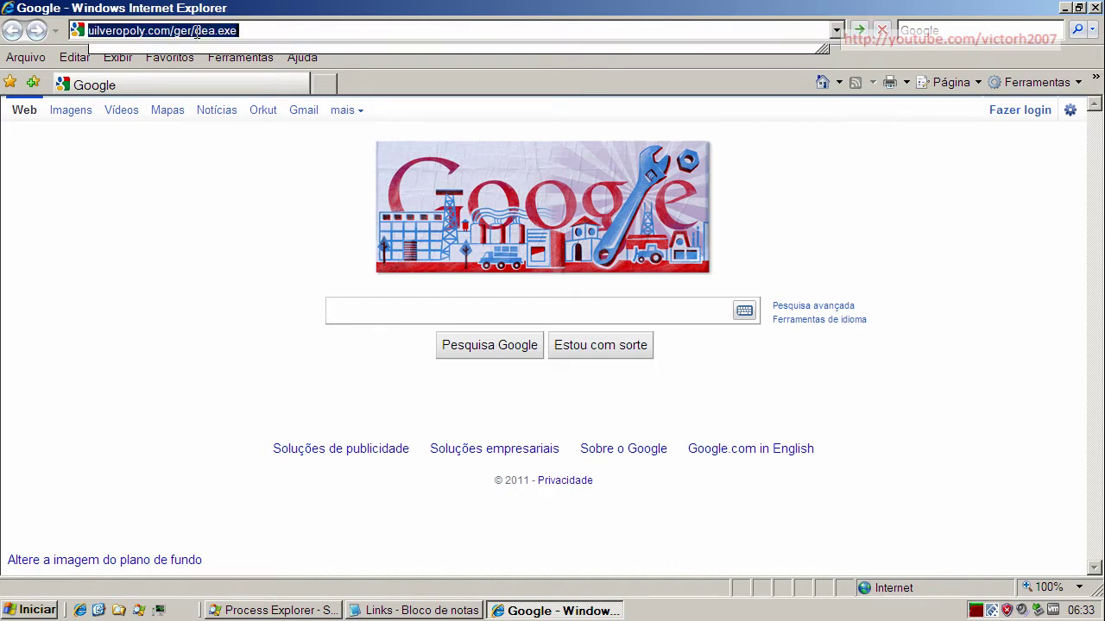
left_click(247, 31)
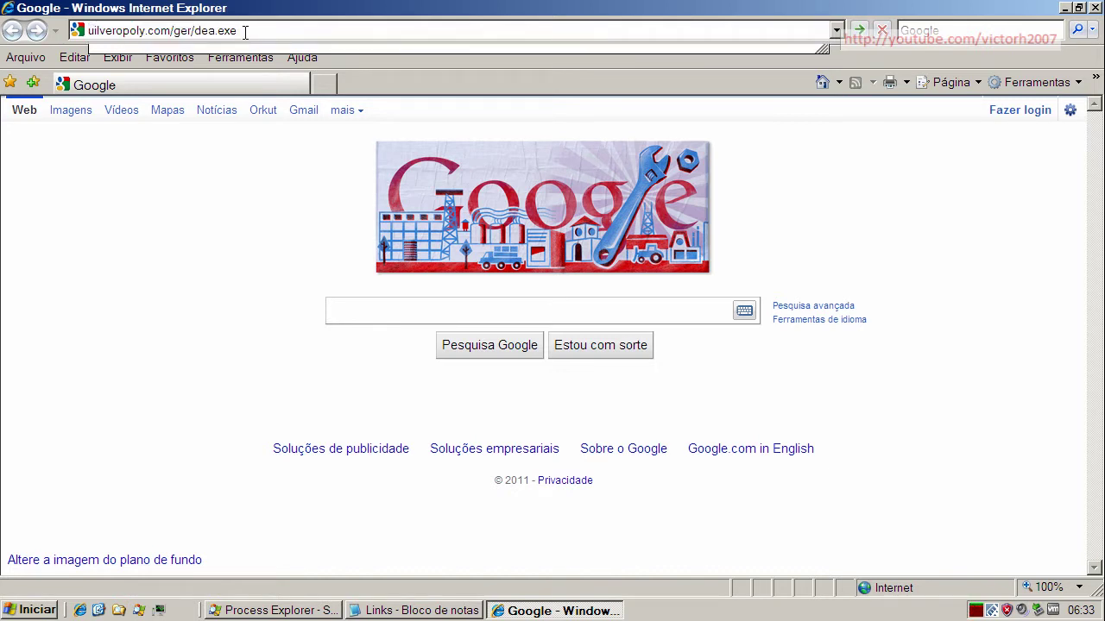
left_click(244, 29)
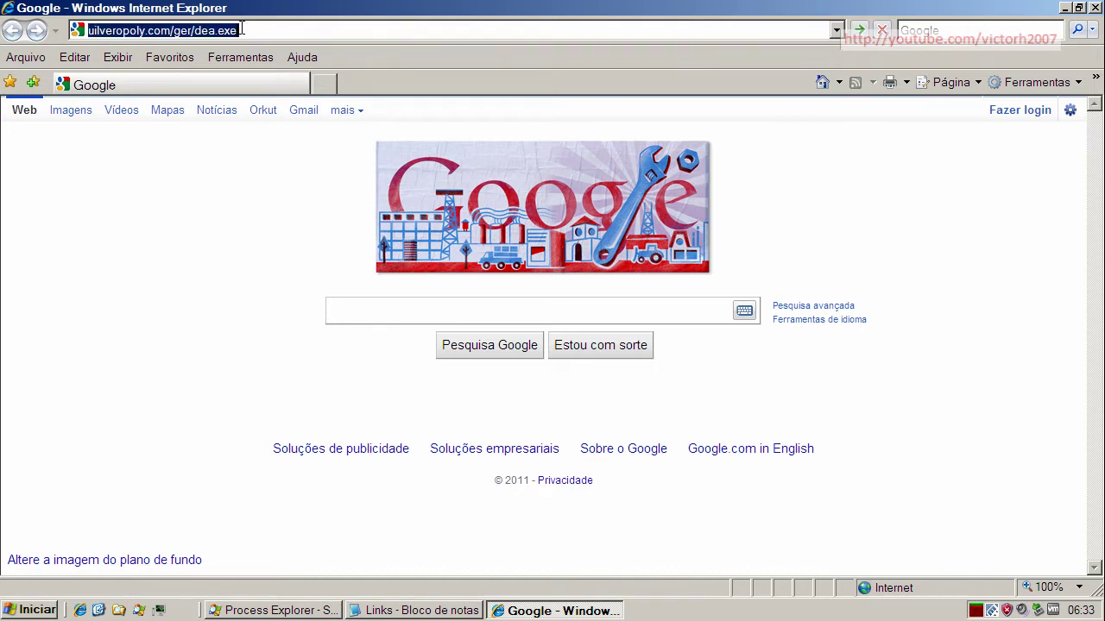
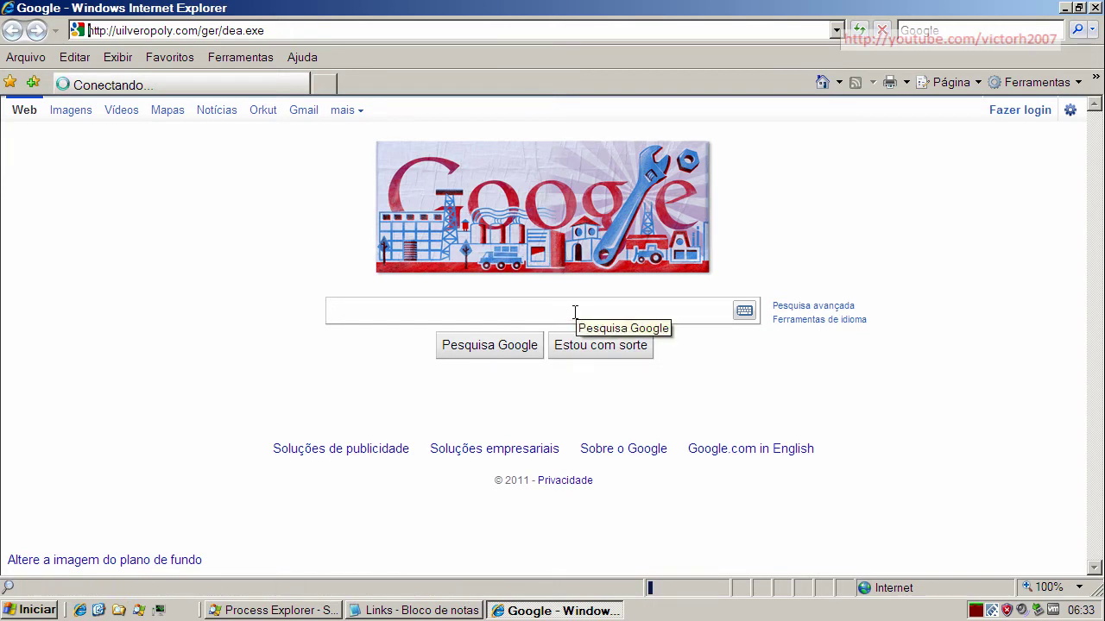
Copy the linktwosecond.com/photos/zb1/cc/bot.exe link from the Links file and enter it as the address in a new Internet Explorer tab.
left_click(410, 611)
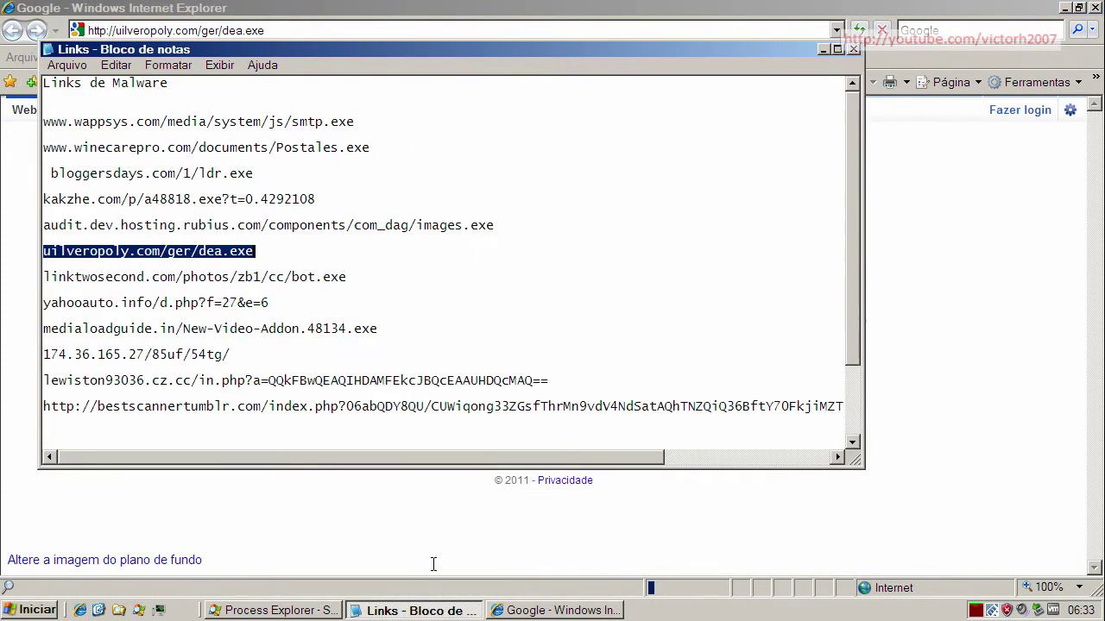
double_click(298, 277)
right_click(301, 277)
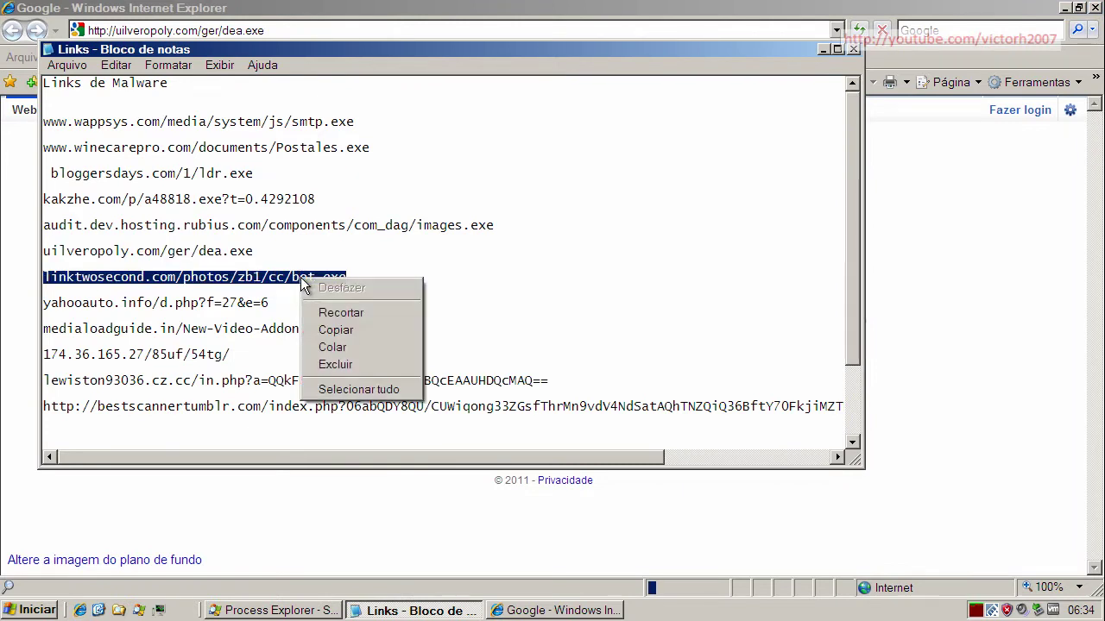
left_click(350, 332)
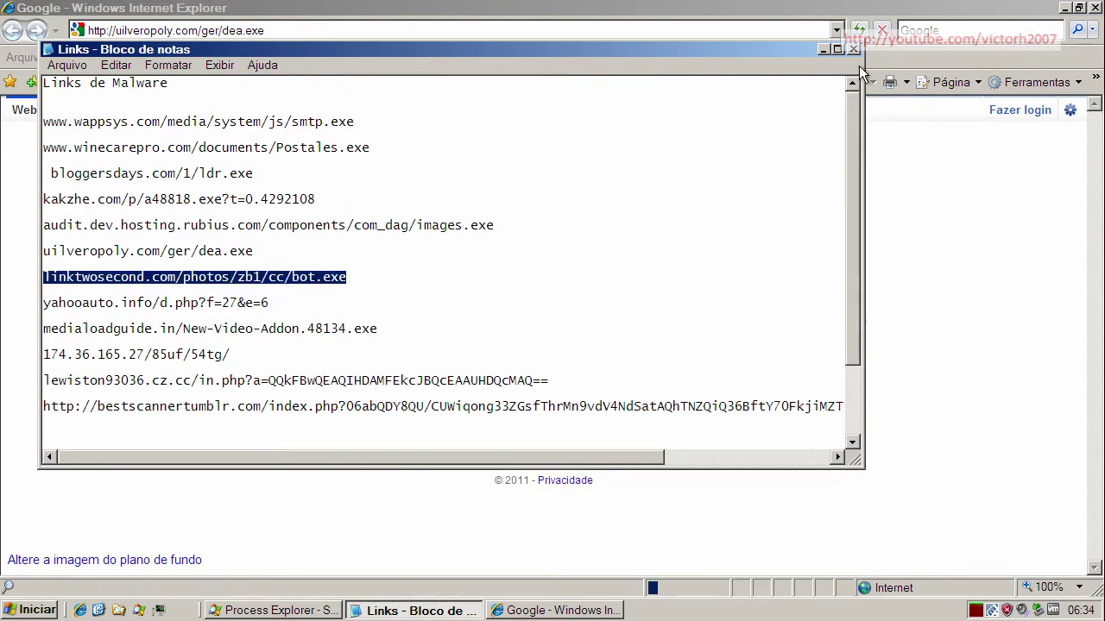
left_click(823, 49)
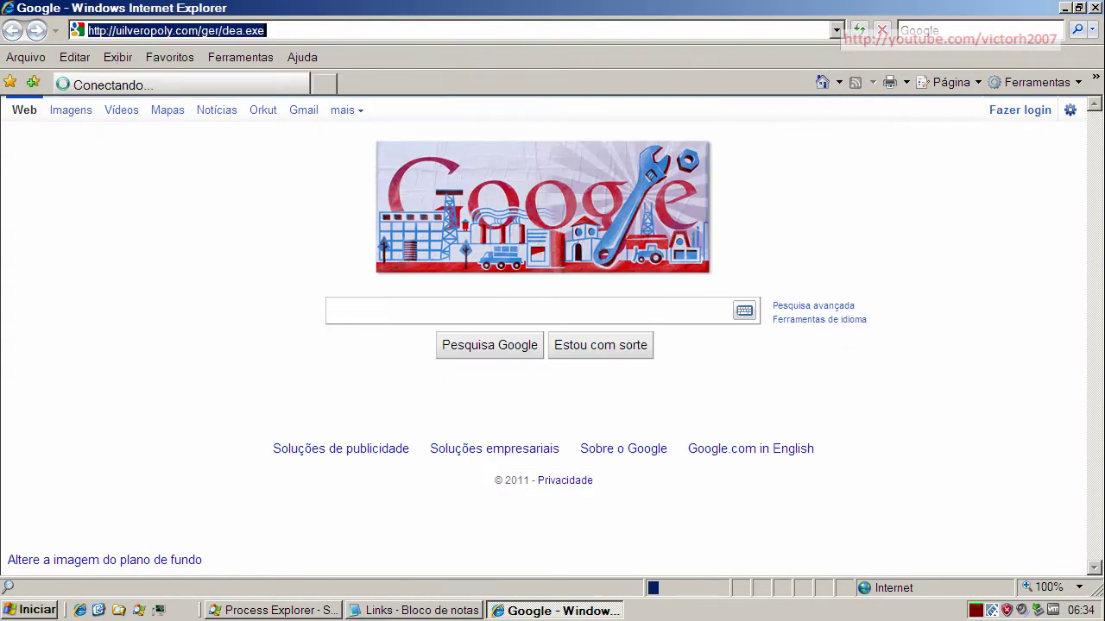
left_click(318, 85)
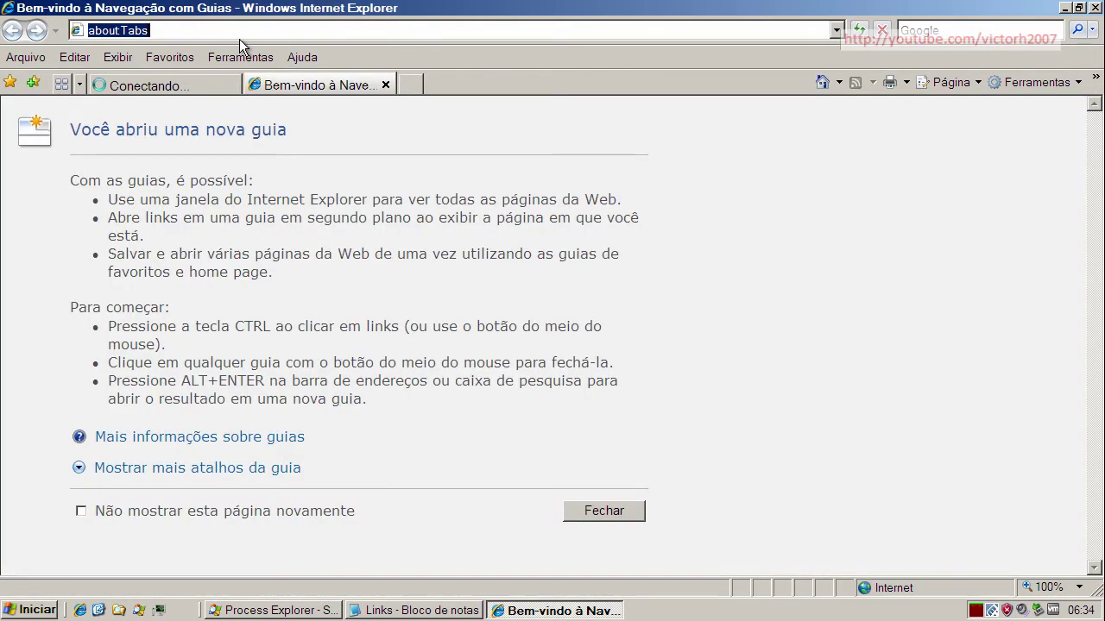
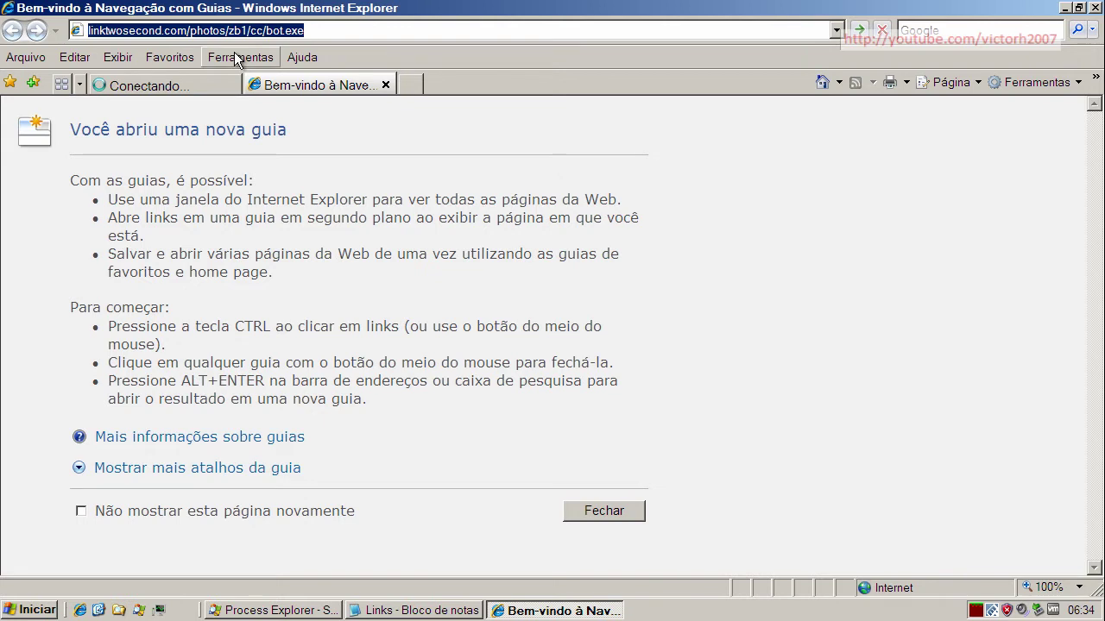
left_click(261, 30)
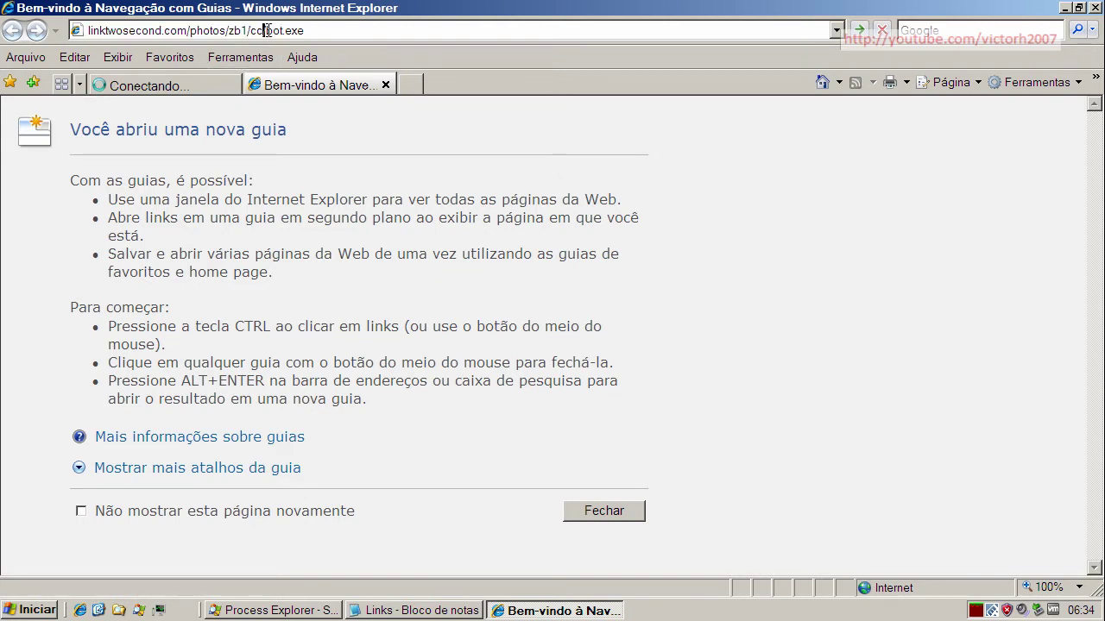
left_click(268, 31)
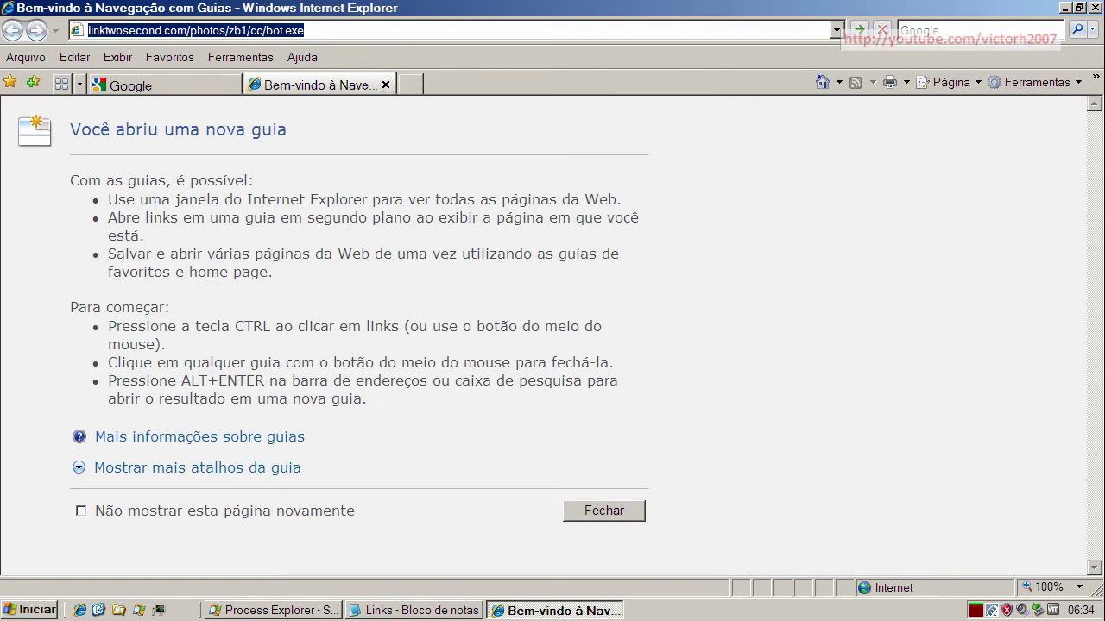
Close the uilveropoly.com tab, and load and run bot.exe from linktwosecond.com/photos/zb1/cc/bot.exe in the remaining tab.
left_click(182, 85)
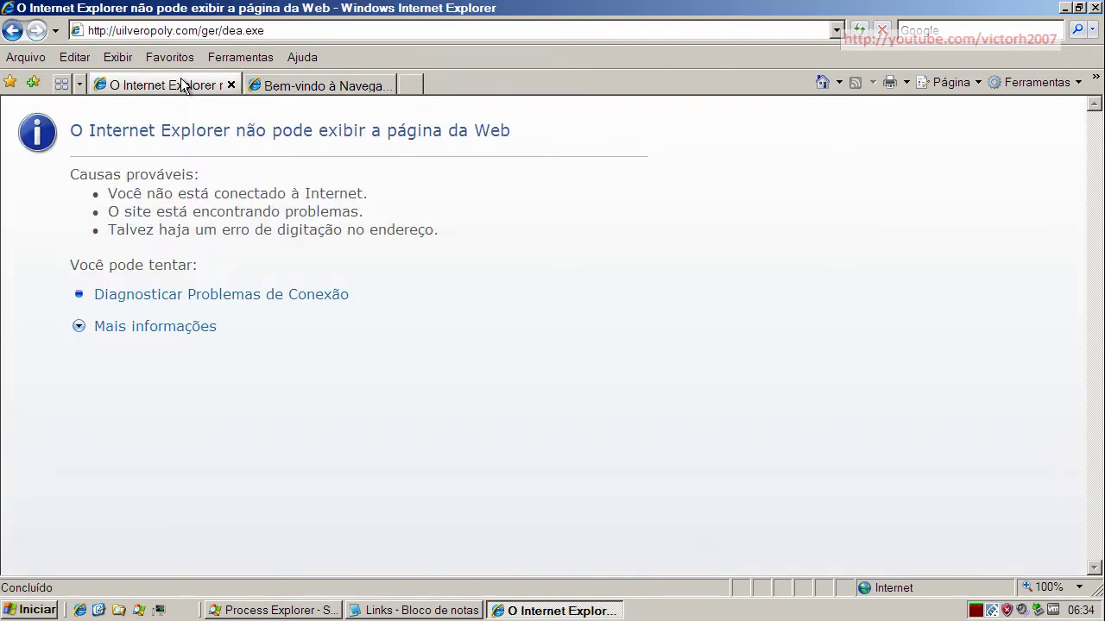
left_click(230, 85)
left_click(187, 31)
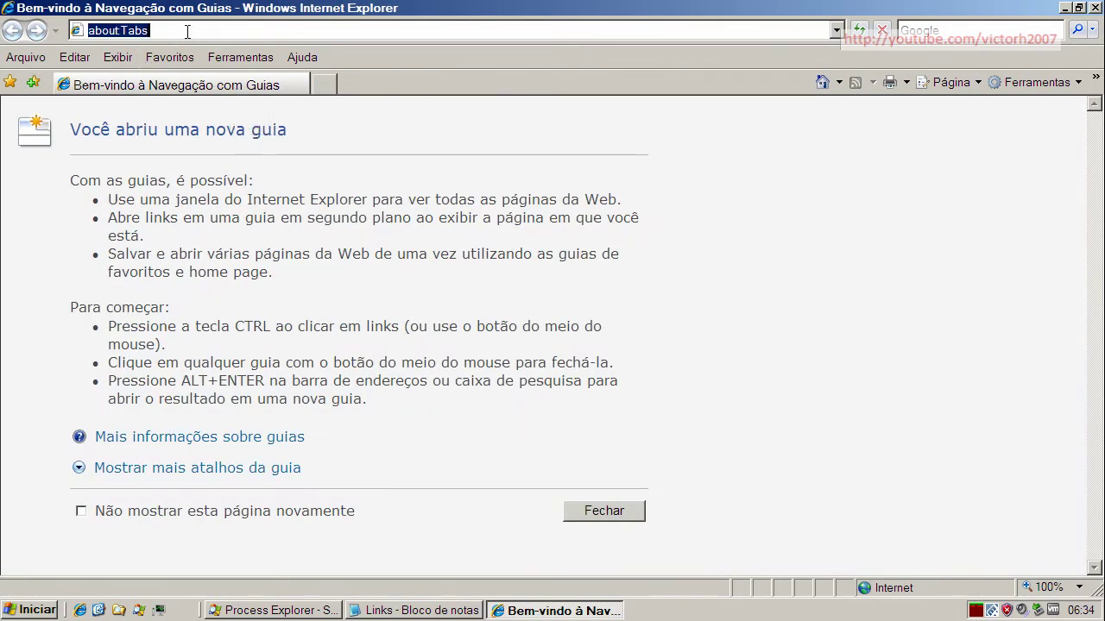
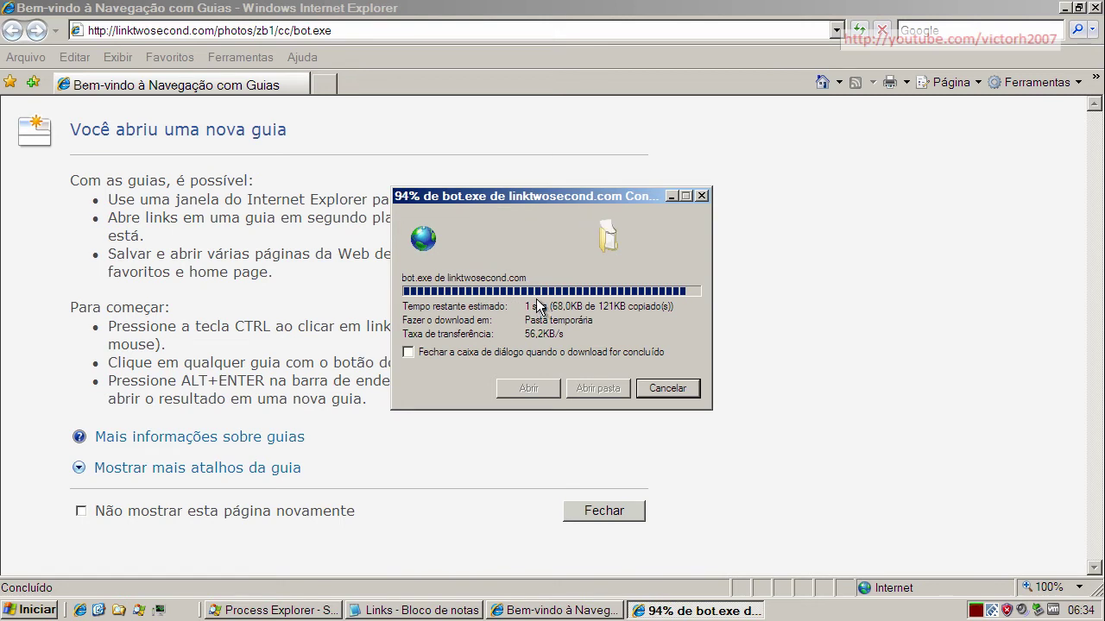
left_click(657, 324)
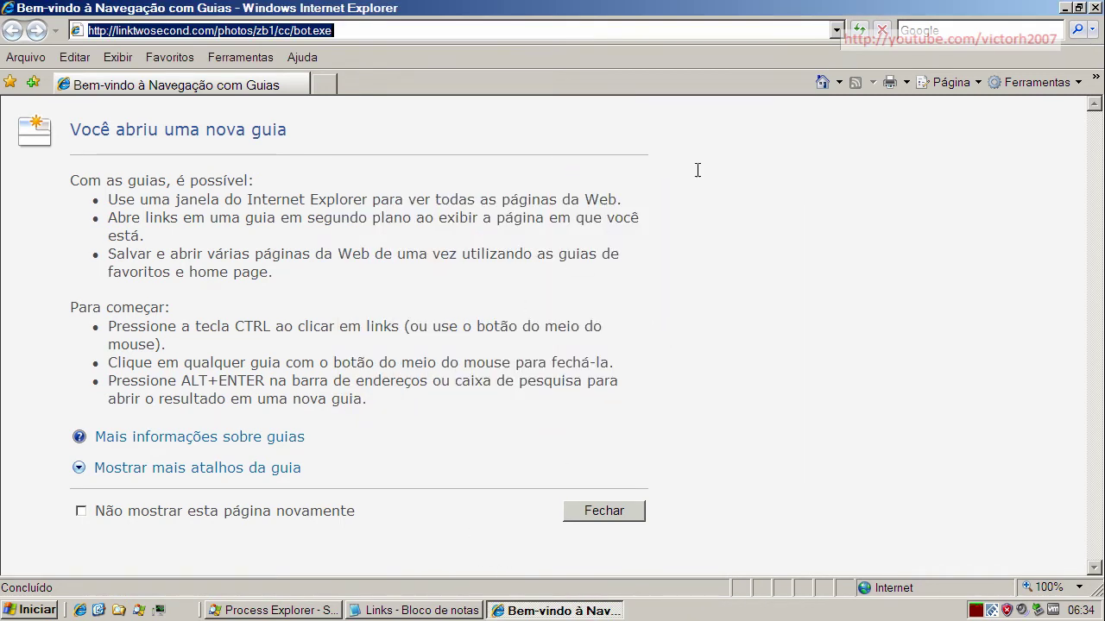
Return to the browser's home page and block gyzow.exe in the Mamutu alert, creating a rule for the decision.
left_click(825, 79)
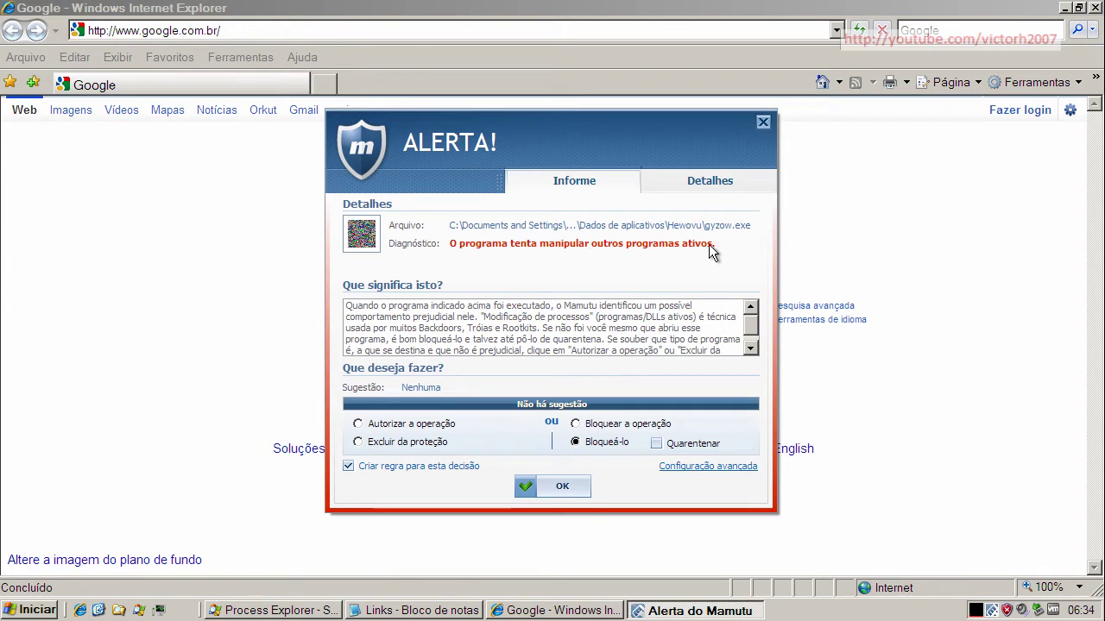
left_click(544, 486)
Copy the yahooauto.info/d.php?f=27&e=6 link from the Links file and load it in Internet Explorer.
key("alt+Tab")
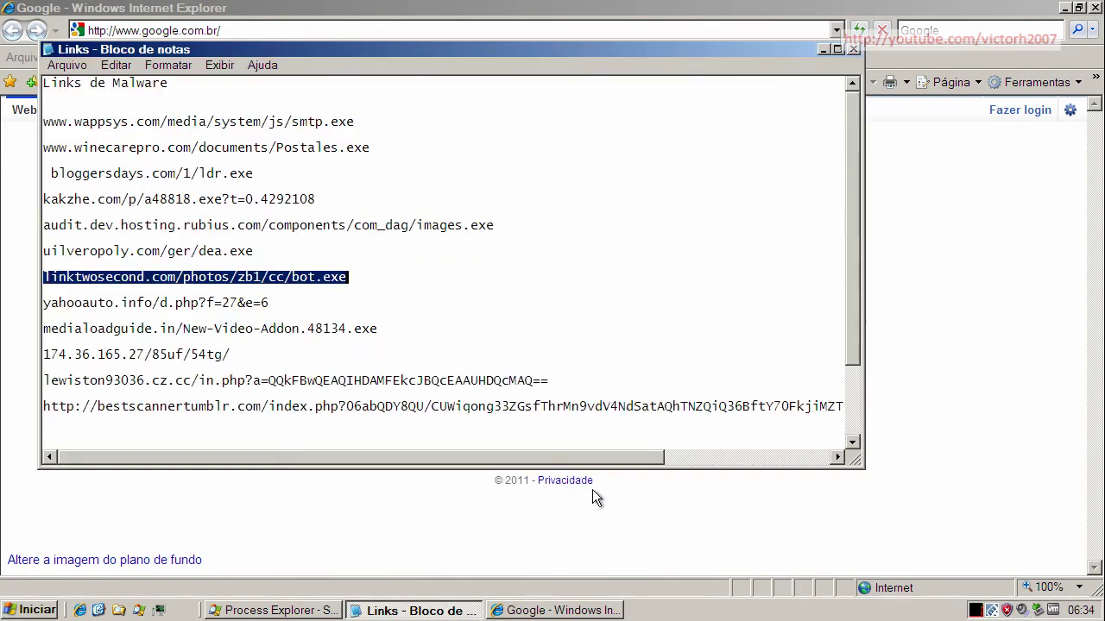
double_click(203, 308)
key("ctrl+c")
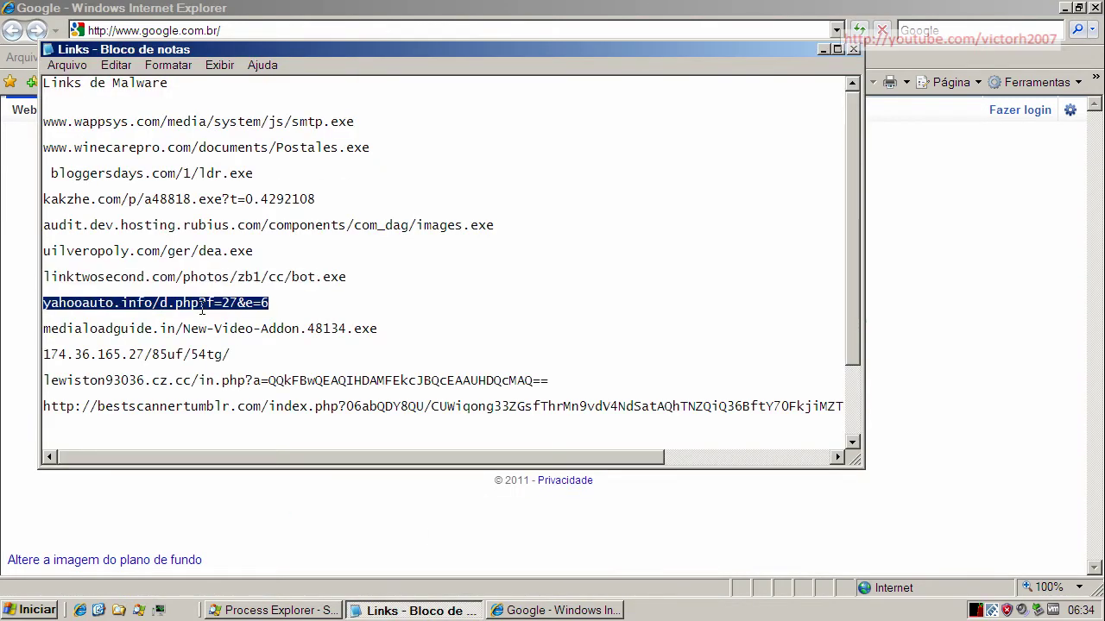
right_click(203, 309)
left_click(275, 31)
right_click(271, 30)
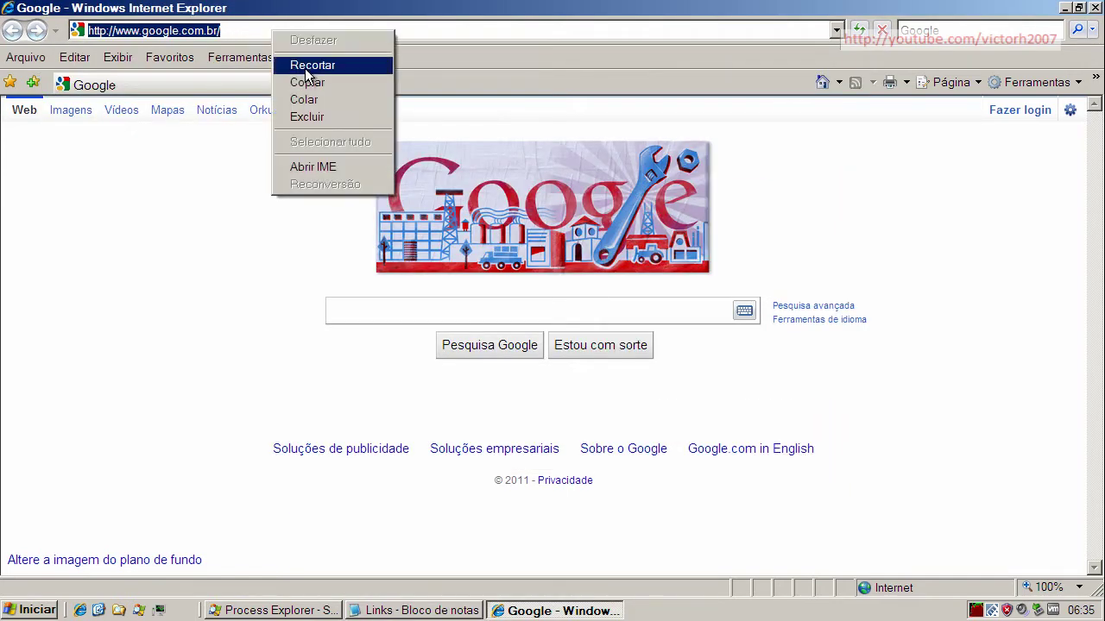
left_click(309, 98)
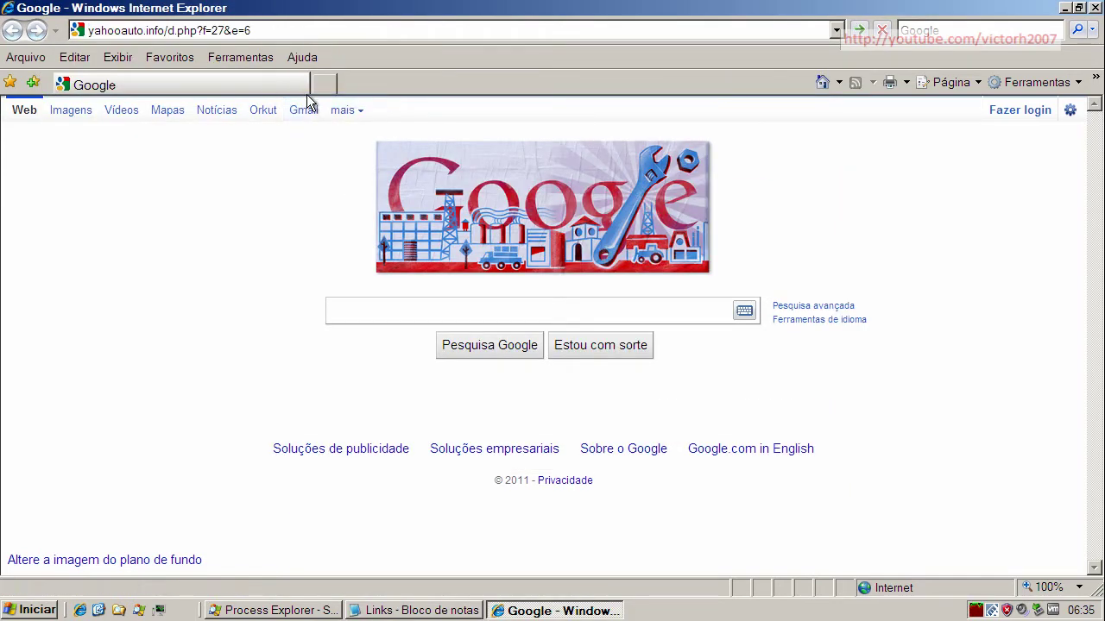
key("ctrl+a")
key("Return")
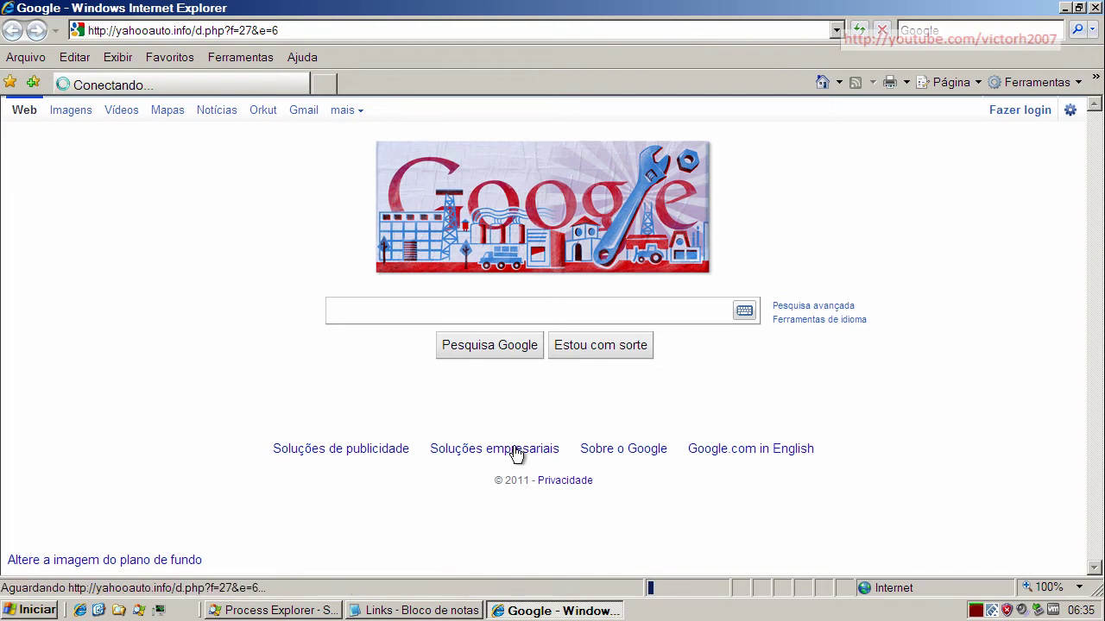
Copy the medialoadguide.in/New-Video-Addon.48134.exe link from the Links file and load it in a new Internet Explorer tab.
left_click(414, 610)
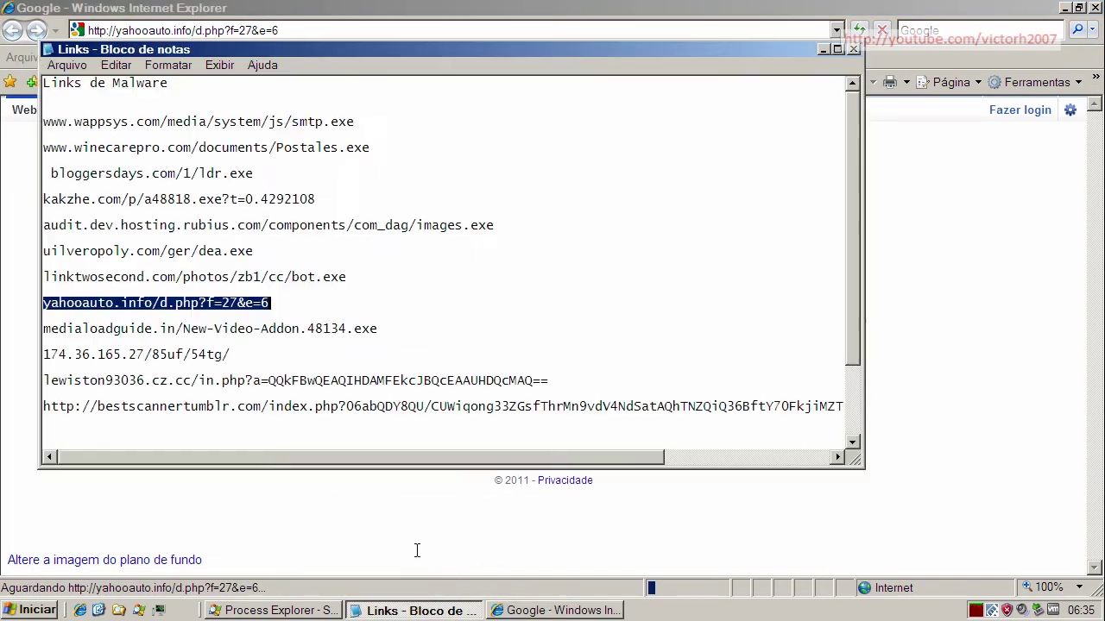
double_click(304, 332)
right_click(305, 331)
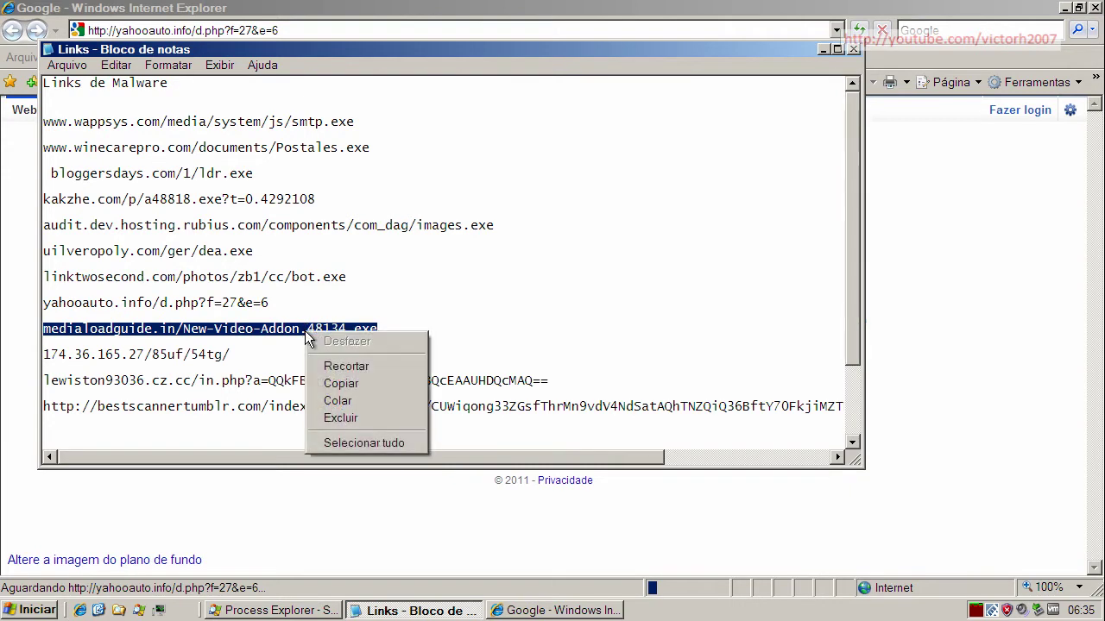
left_click(371, 385)
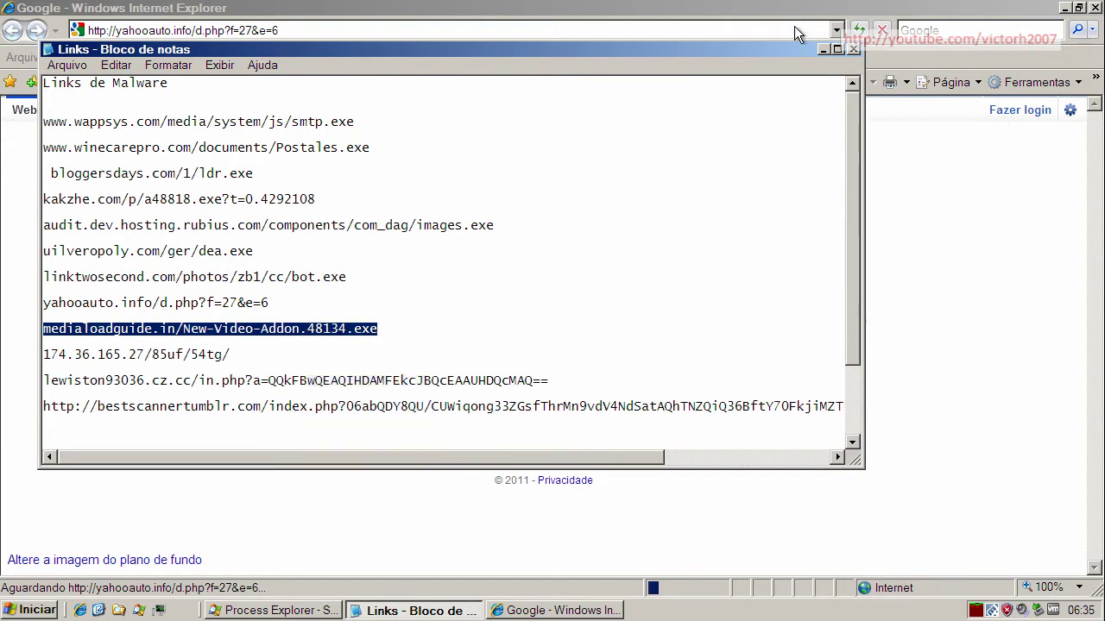
left_click(822, 49)
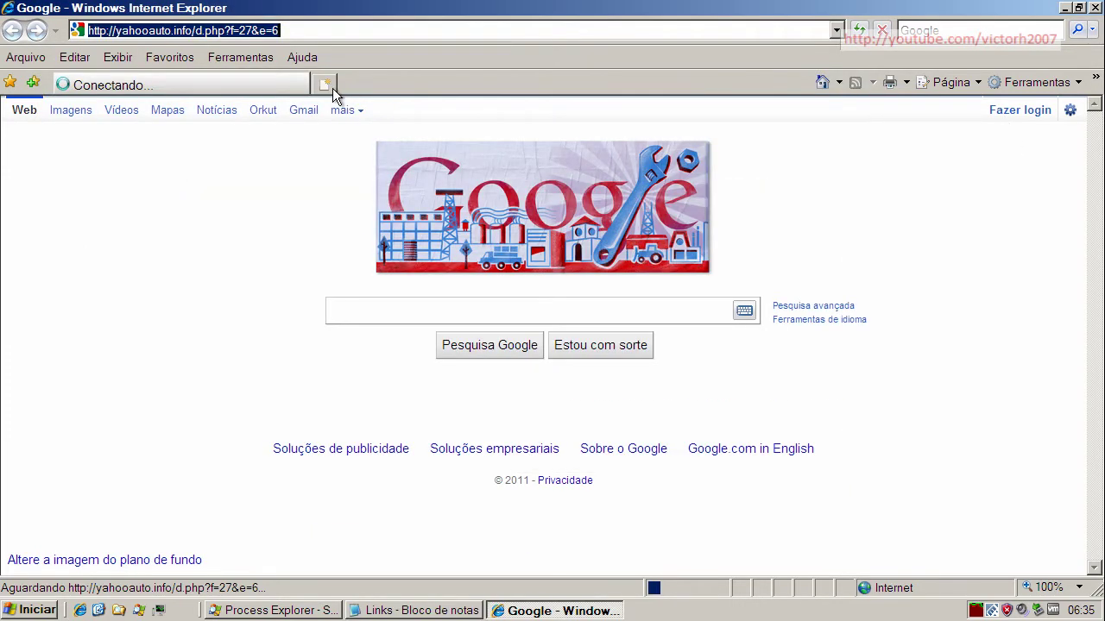
left_click(328, 85)
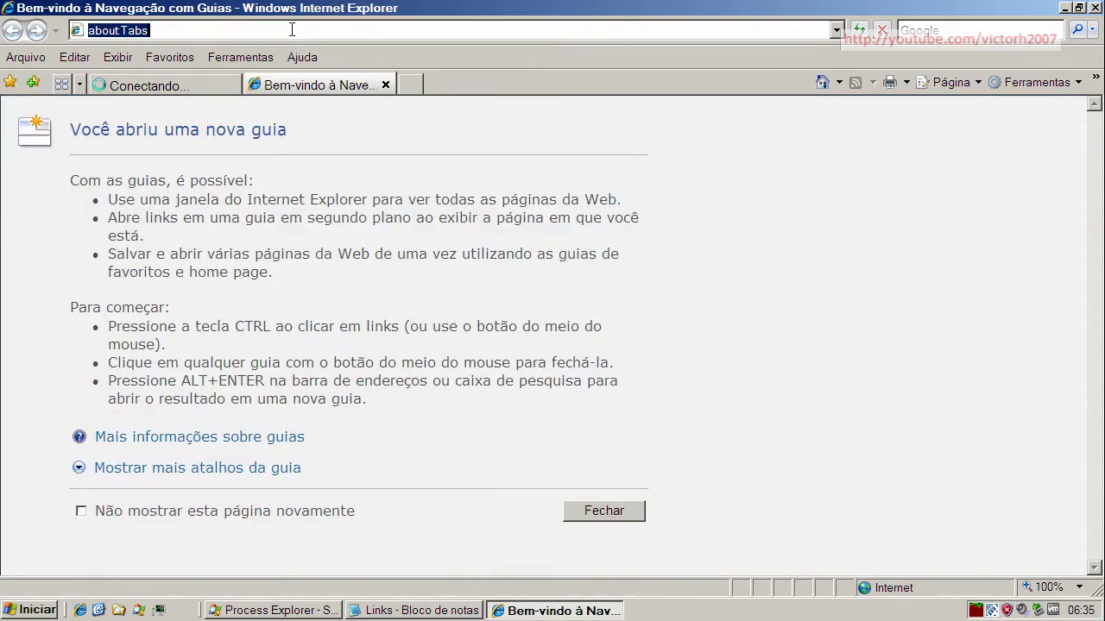
right_click(292, 30)
left_click(337, 99)
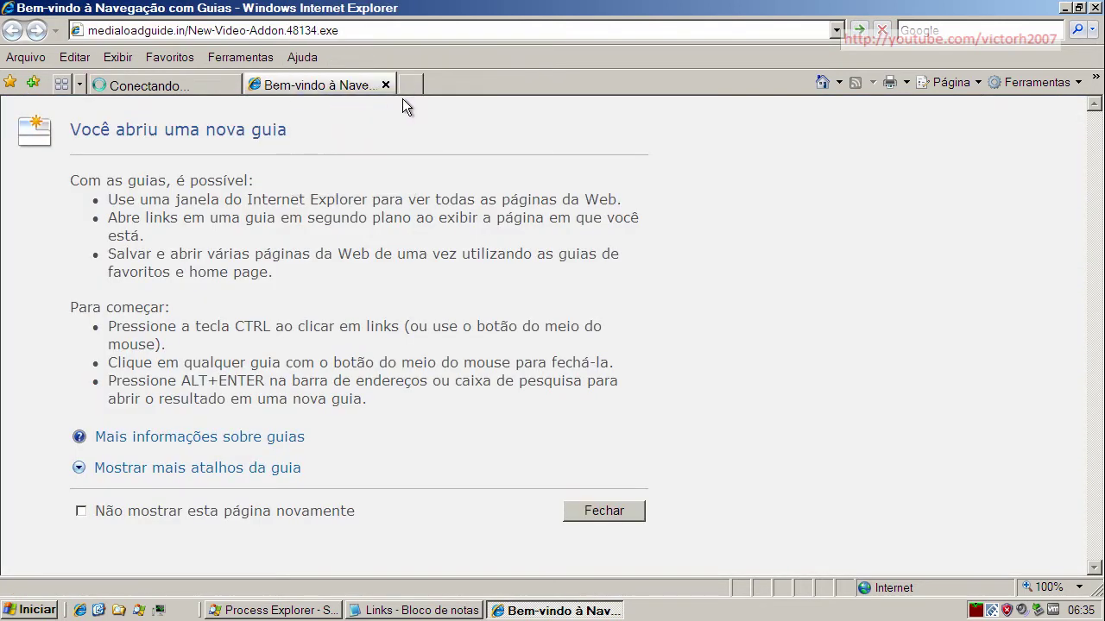
key("ctrl+a")
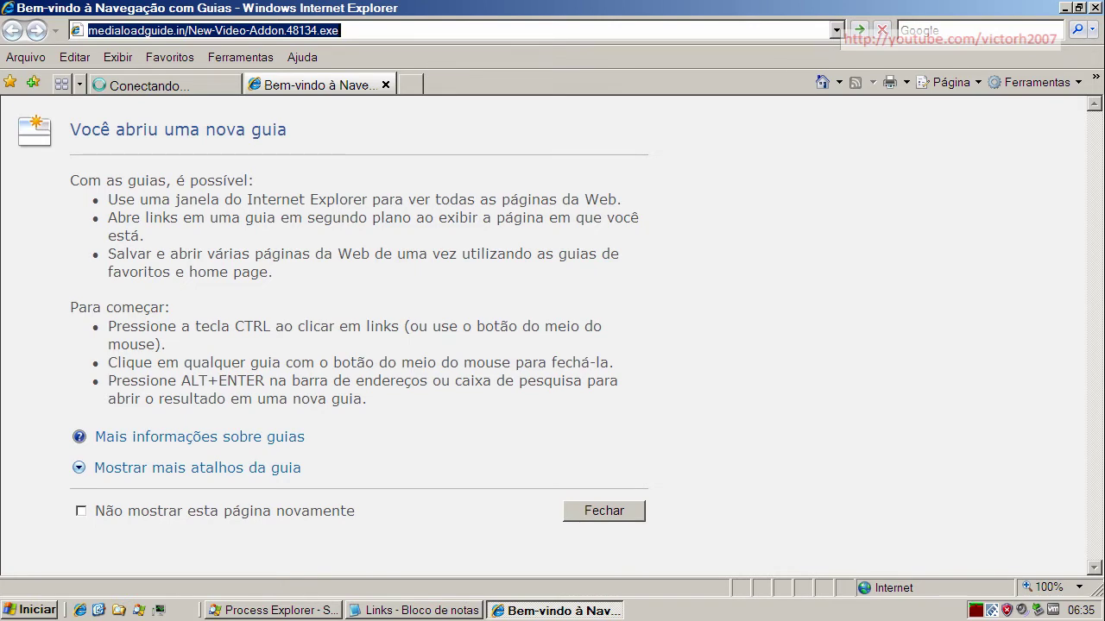
key("Return")
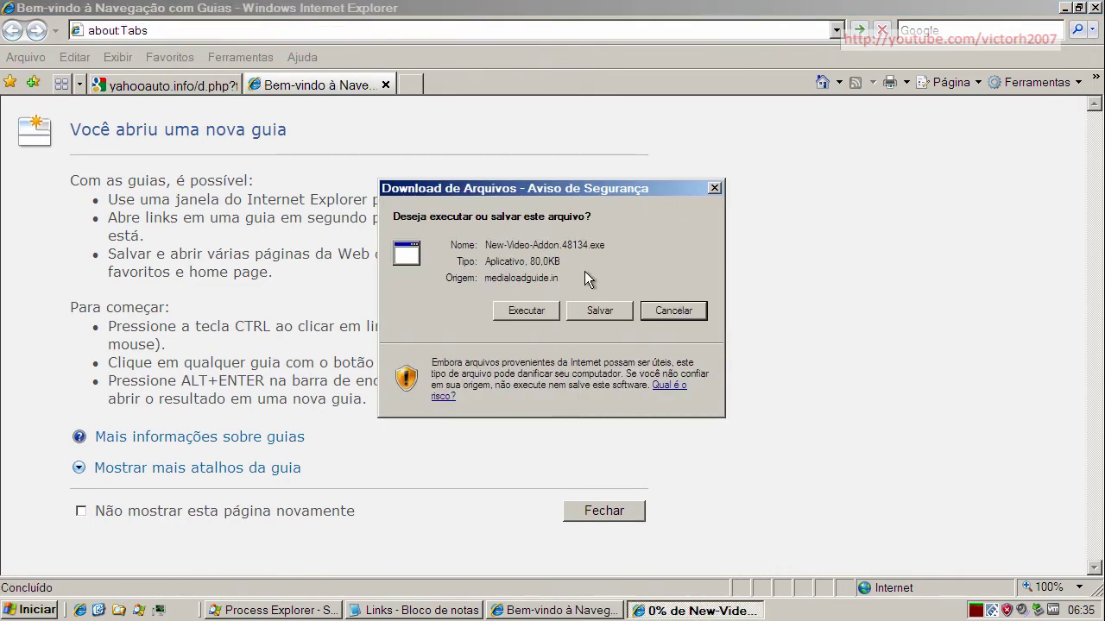
Run the downloaded New-Video-Addon.48134.exe and decline to send its error report to Microsoft.
left_click(527, 310)
left_click(615, 291)
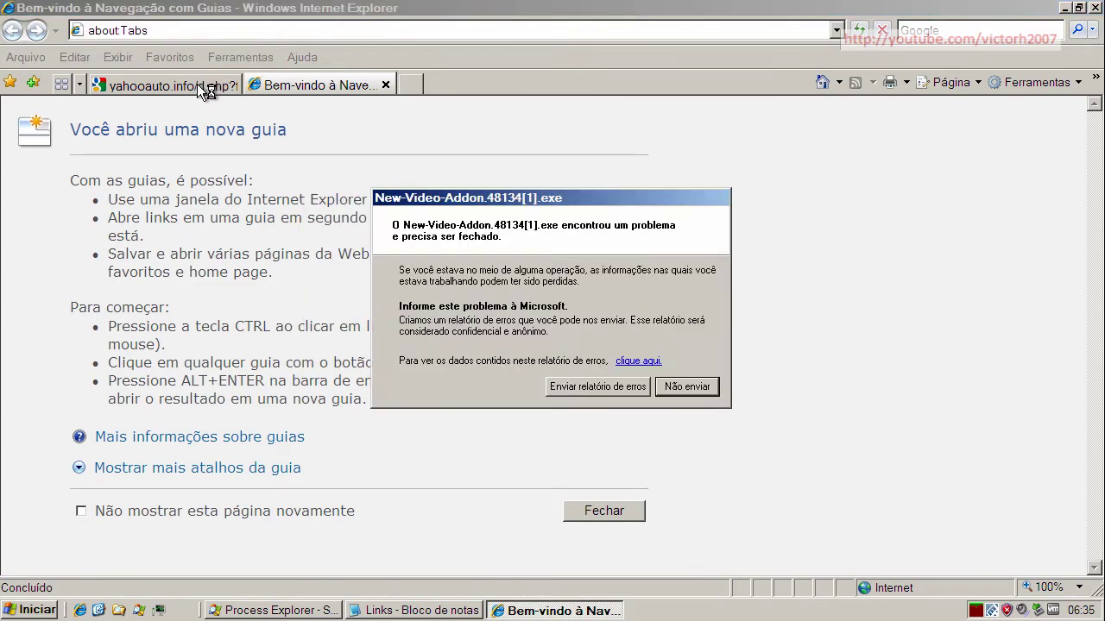
left_click(682, 388)
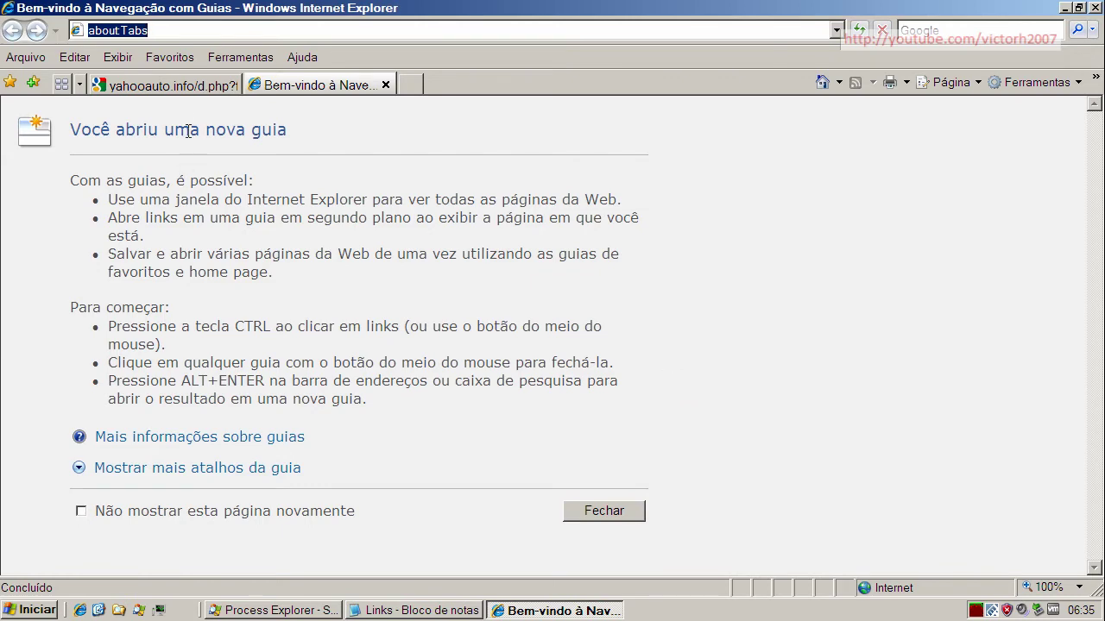
Close the yahooauto.info search results tab and copy the 174.36.165.27/85uf/54tg/ link from the Links file.
left_click(181, 86)
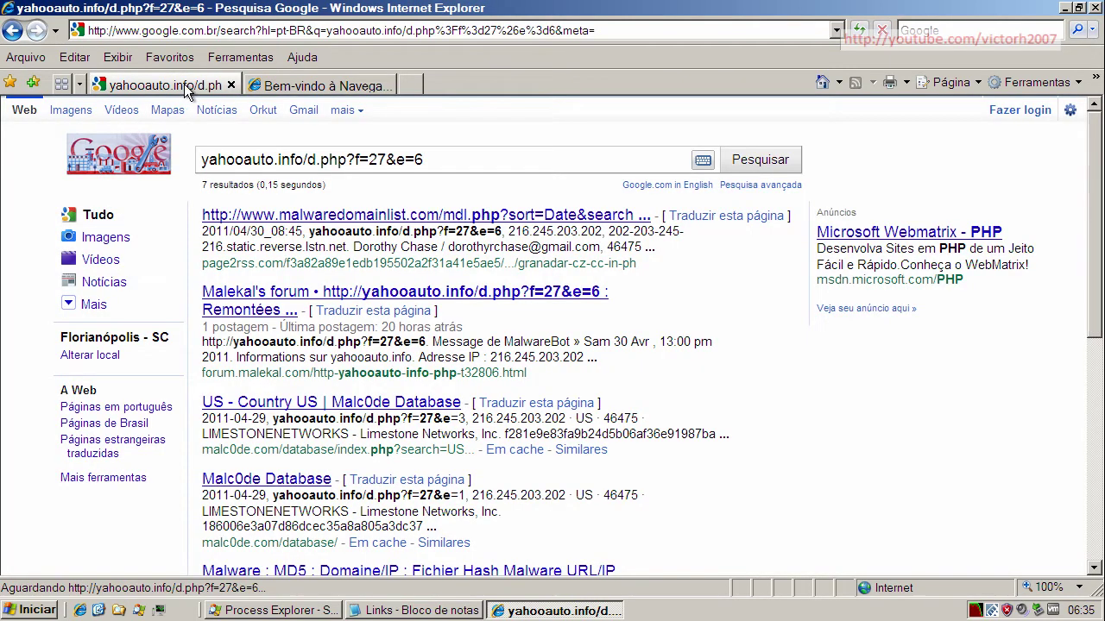
left_click(230, 86)
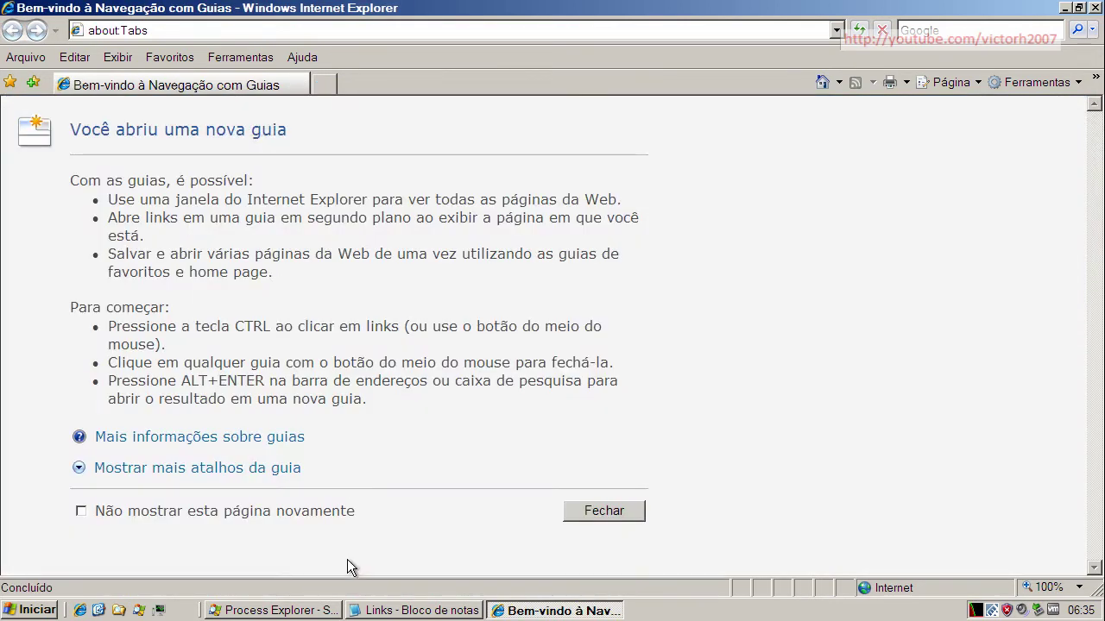
left_click(377, 611)
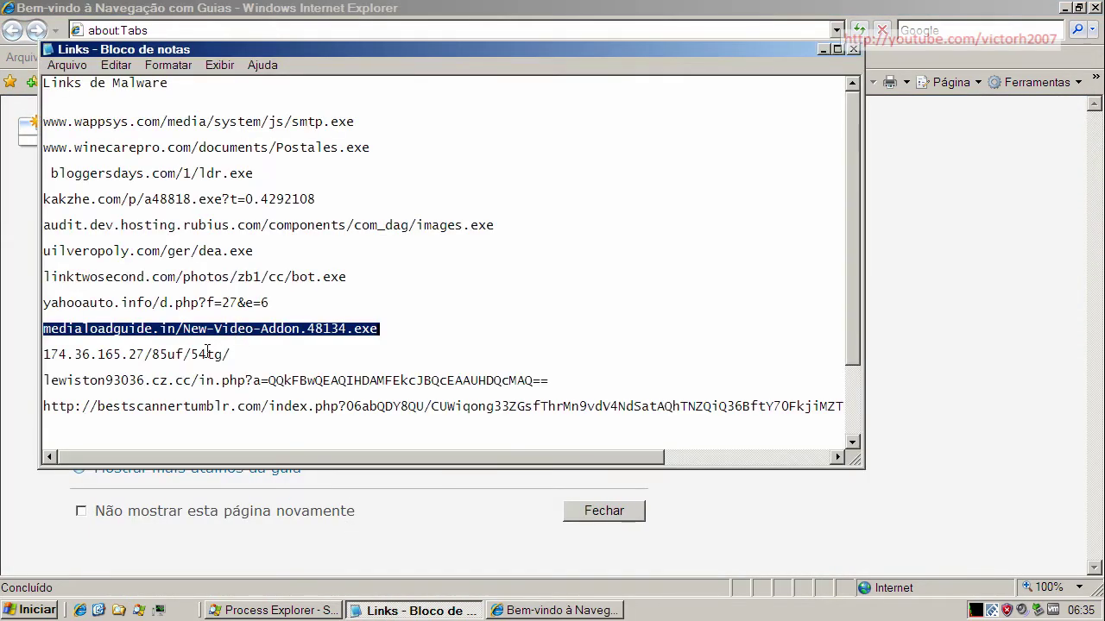
double_click(207, 354)
right_click(207, 356)
left_click(235, 409)
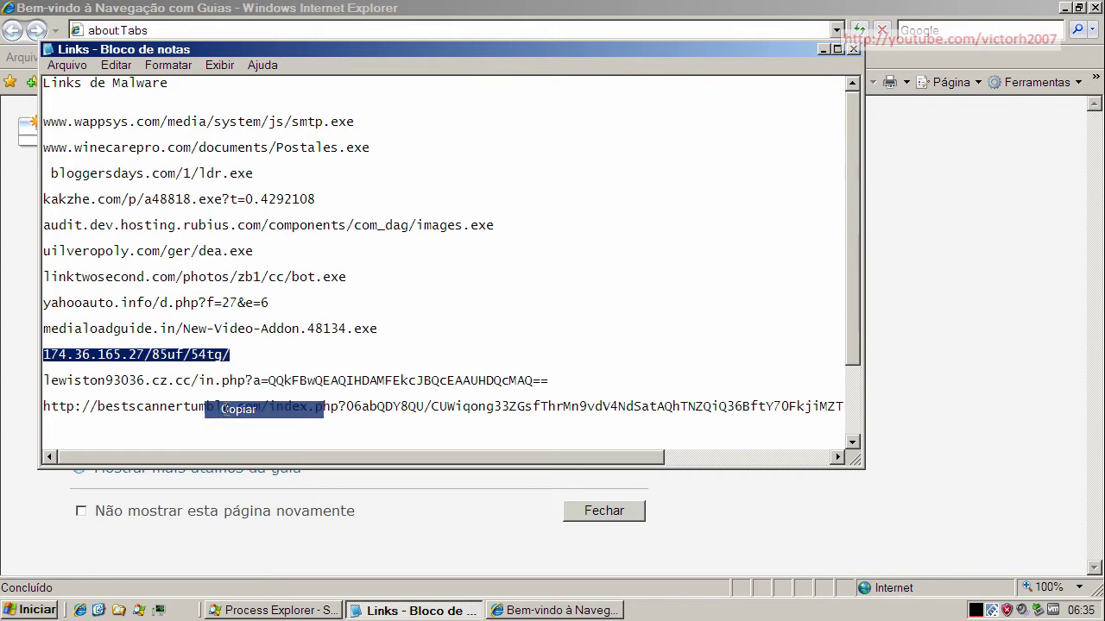
Load the 174.36.165.27/85uf/54tg/ link in Internet Explorer and accept the page's offer to check the system.
left_click(203, 32)
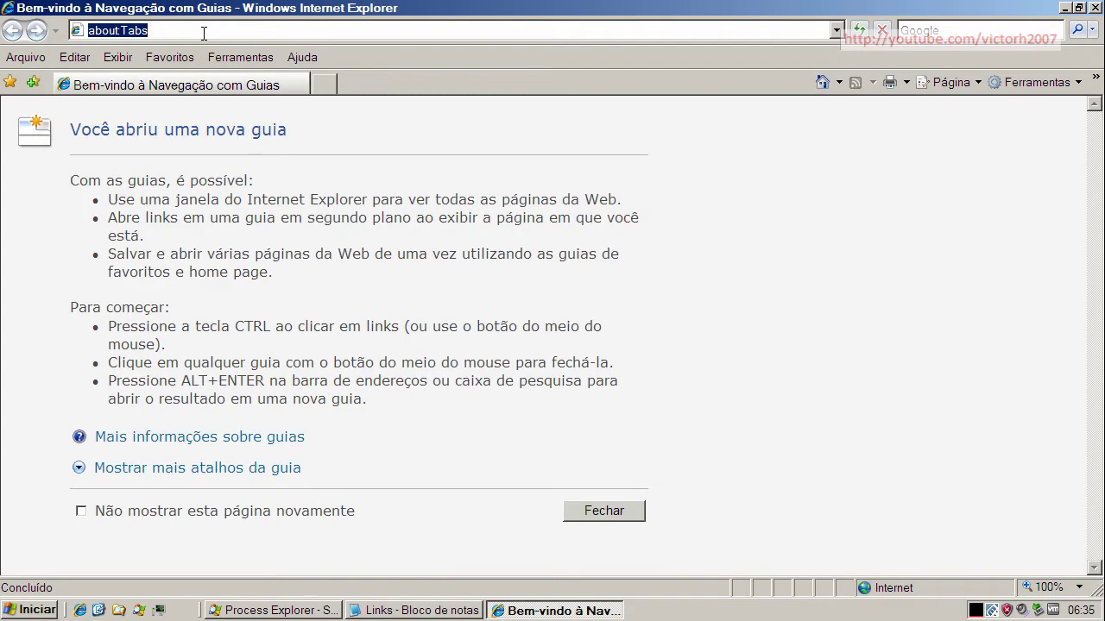
key("ctrl+v")
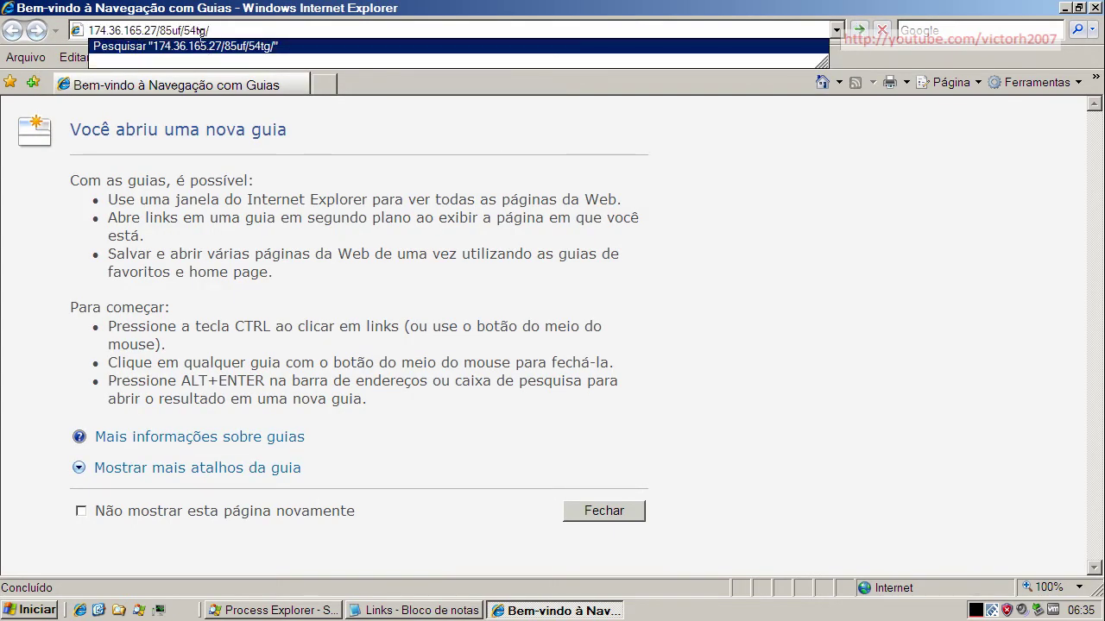
key("Return")
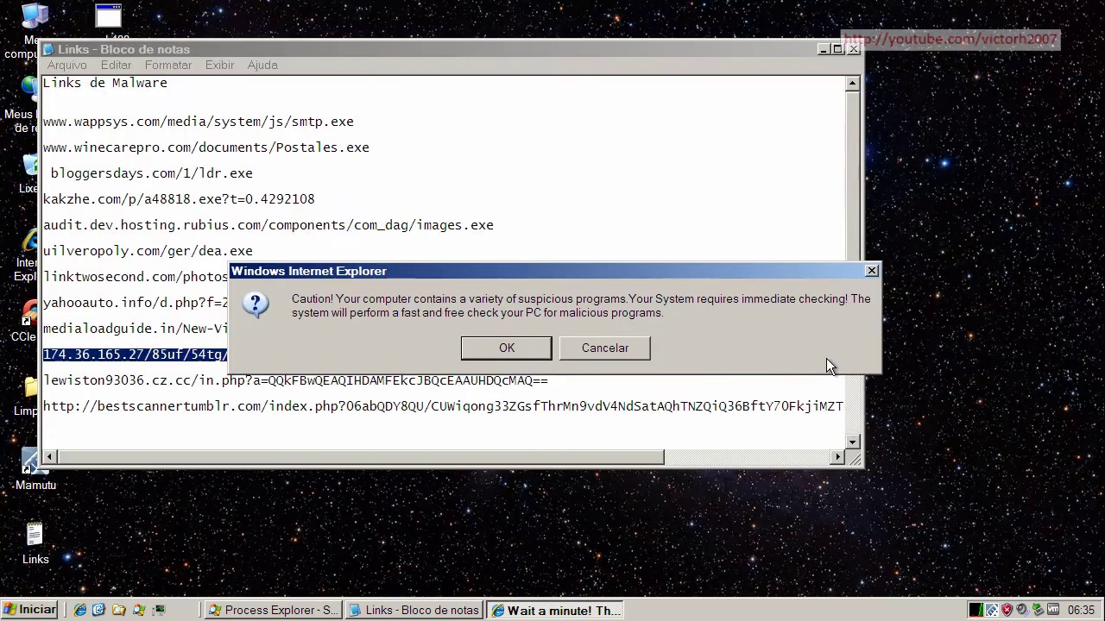
left_click(507, 348)
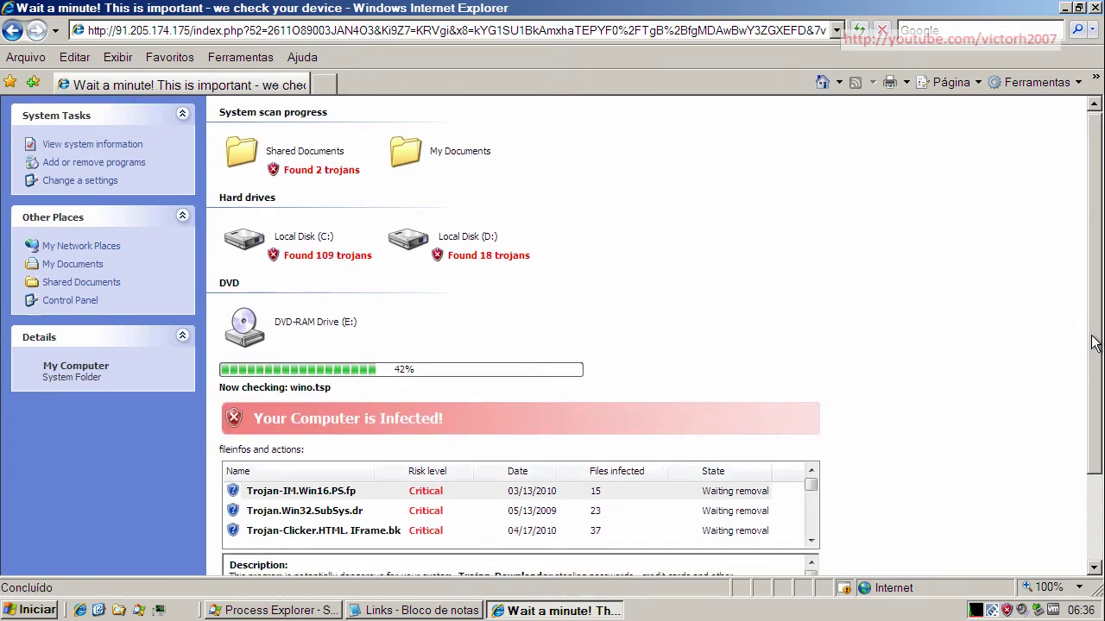
Run pack.exe offered by the fake scan page and acknowledge the Security Shield installation message.
left_click_drag(1094, 341, 1090, 229)
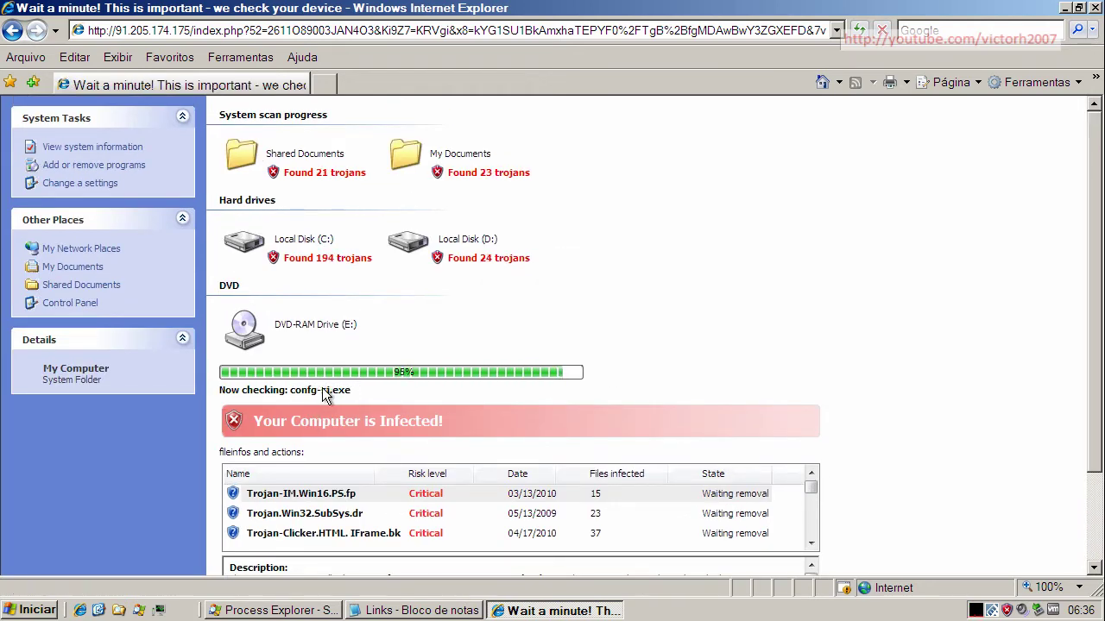
left_click(522, 312)
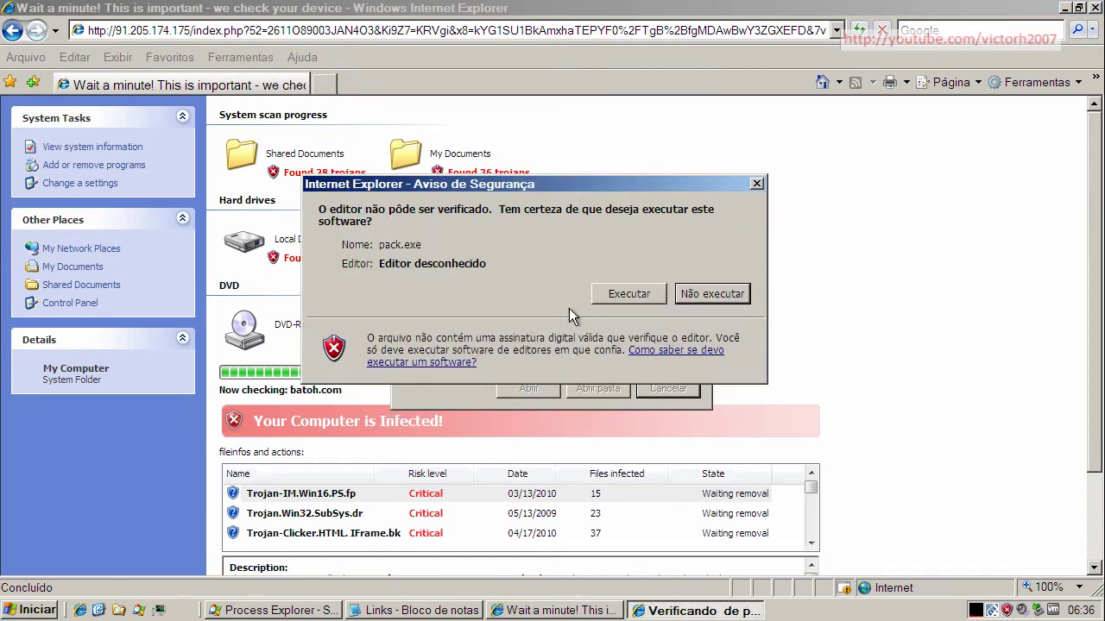
left_click(603, 300)
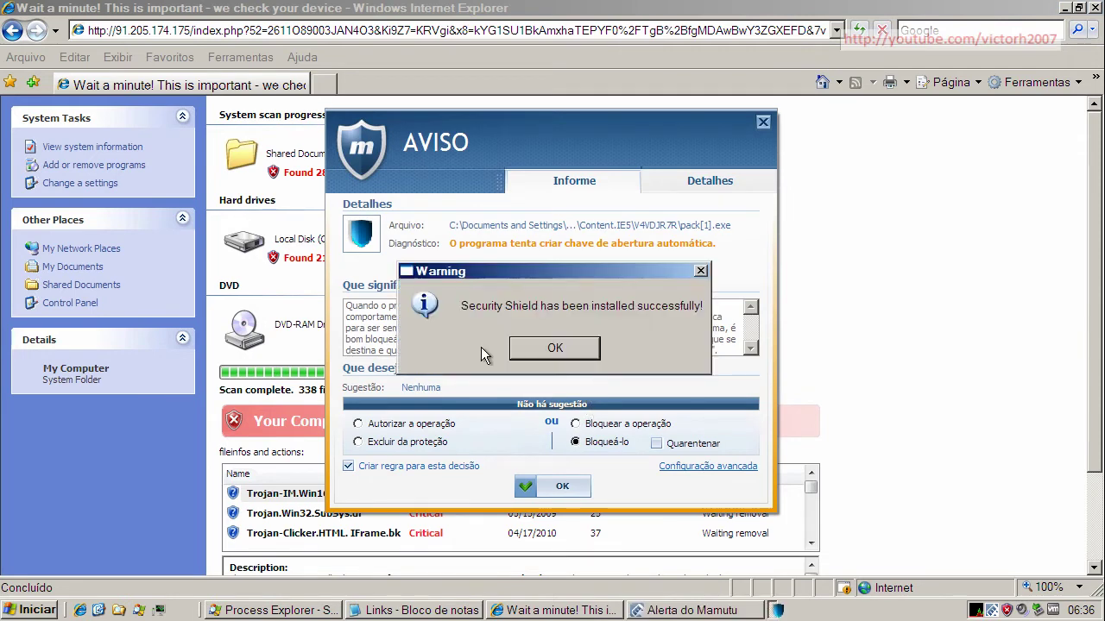
left_click(570, 349)
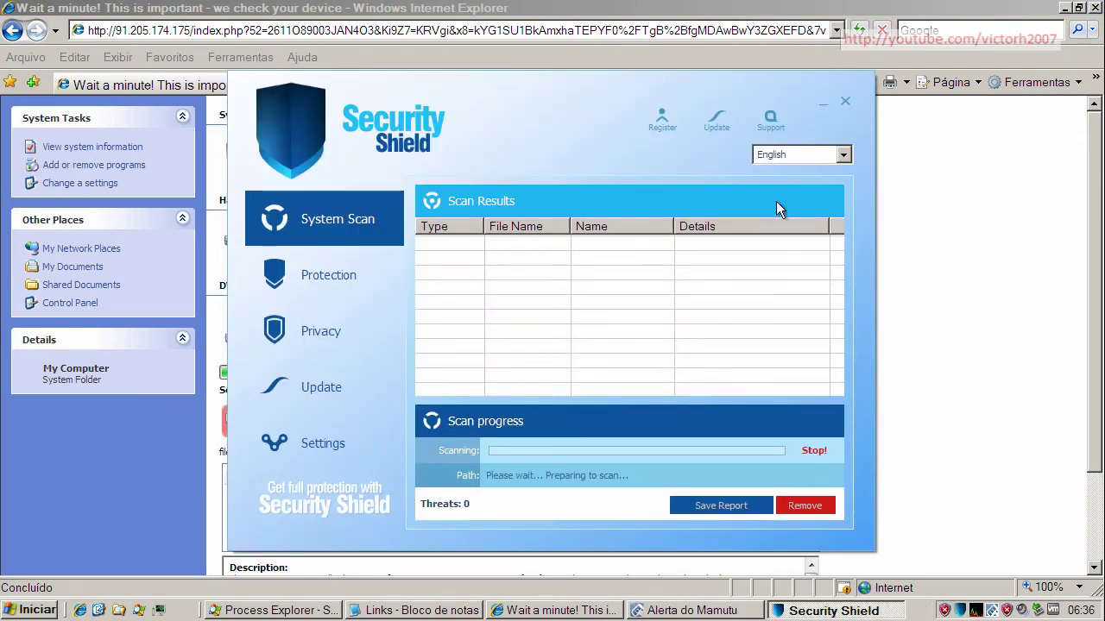
Close the Security Shield window and leave its payment page by confirming to continue unprotected.
left_click(843, 101)
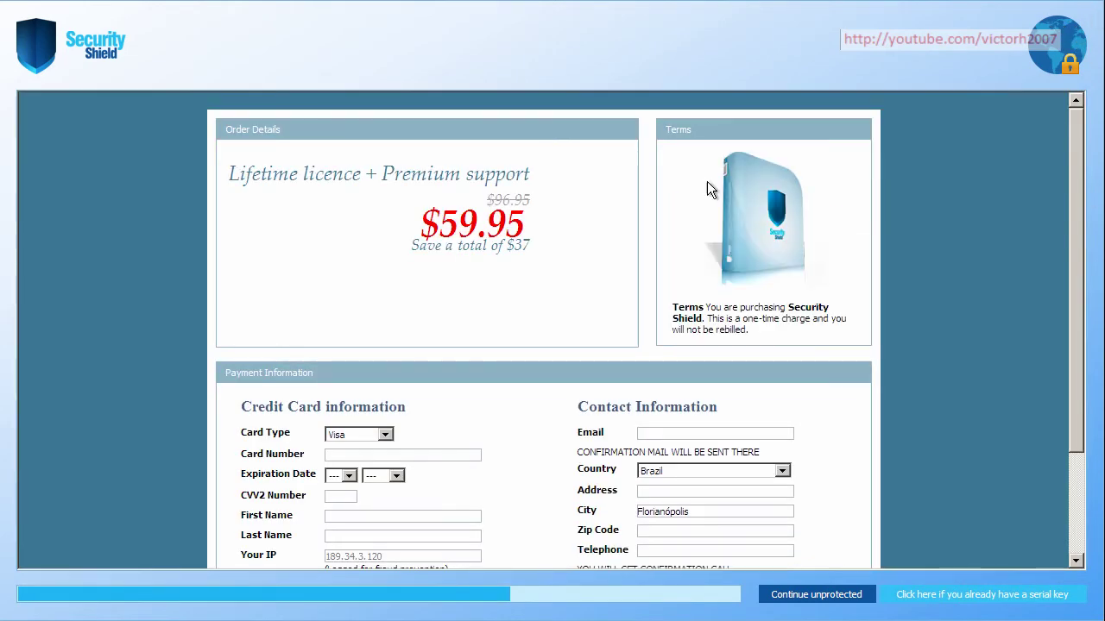
left_click(844, 602)
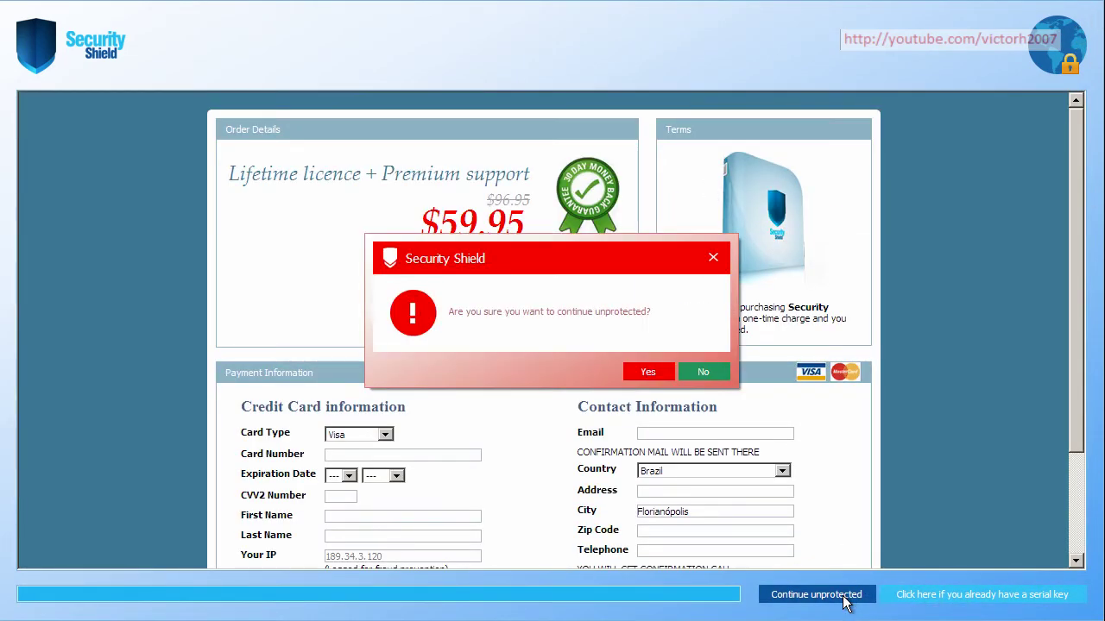
left_click(648, 371)
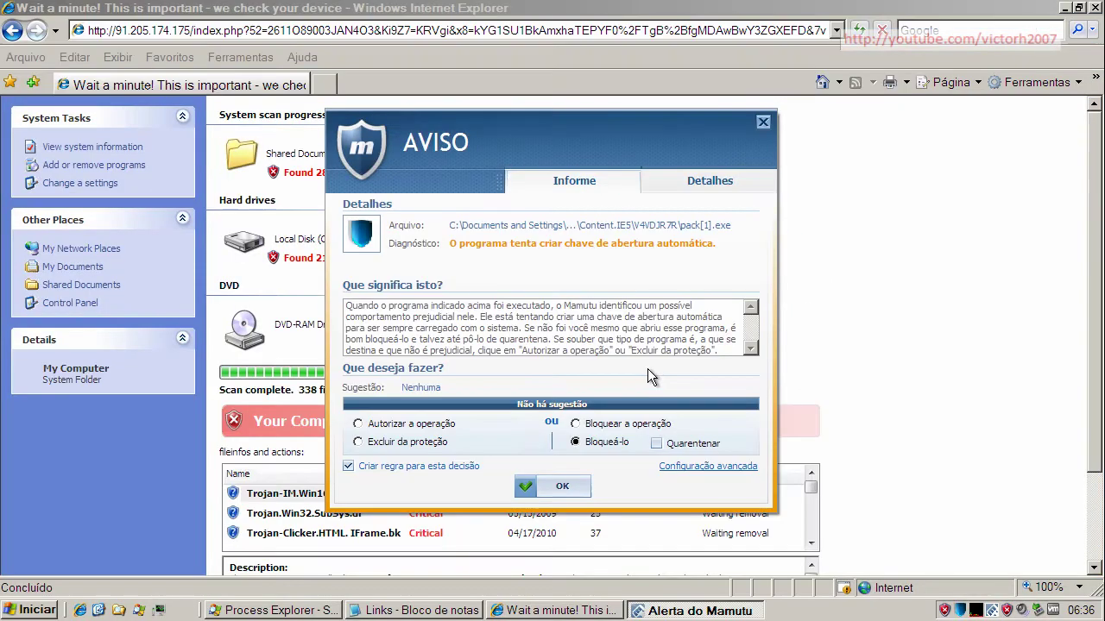
Block pack[1].exe and szlsunaq.exe in the Mamutu alerts, keeping rule creation on, and close the fake scan page's browser window.
left_click(559, 488)
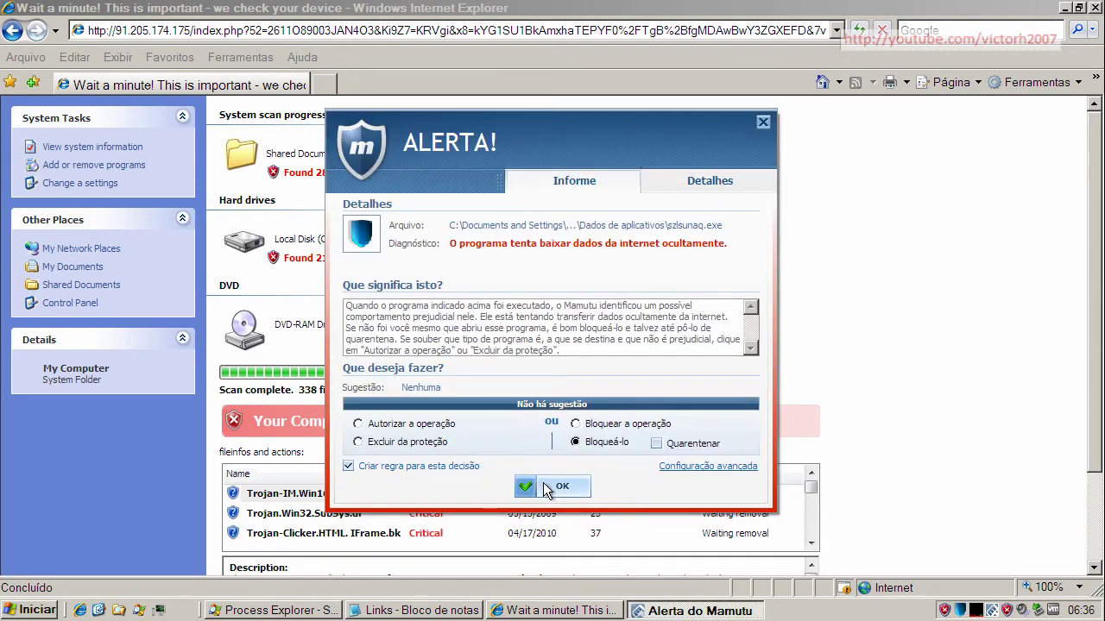
left_click(553, 487)
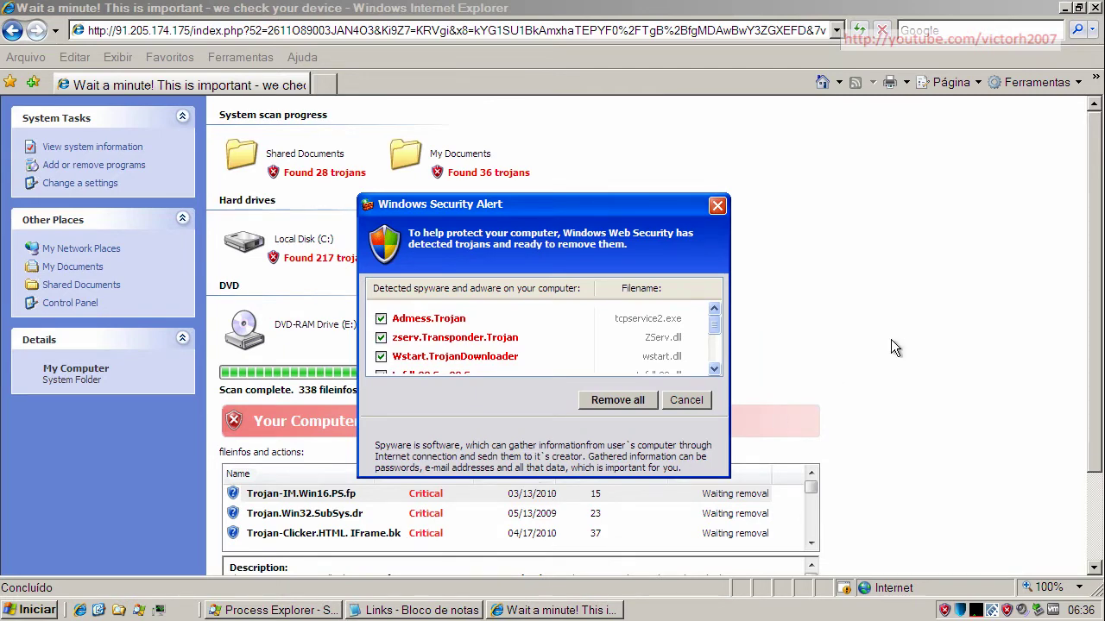
left_click(1096, 8)
Open a new Internet Explorer window and copy the lewiston93036.cz.cc/in.php link from the Links file.
left_click(507, 381)
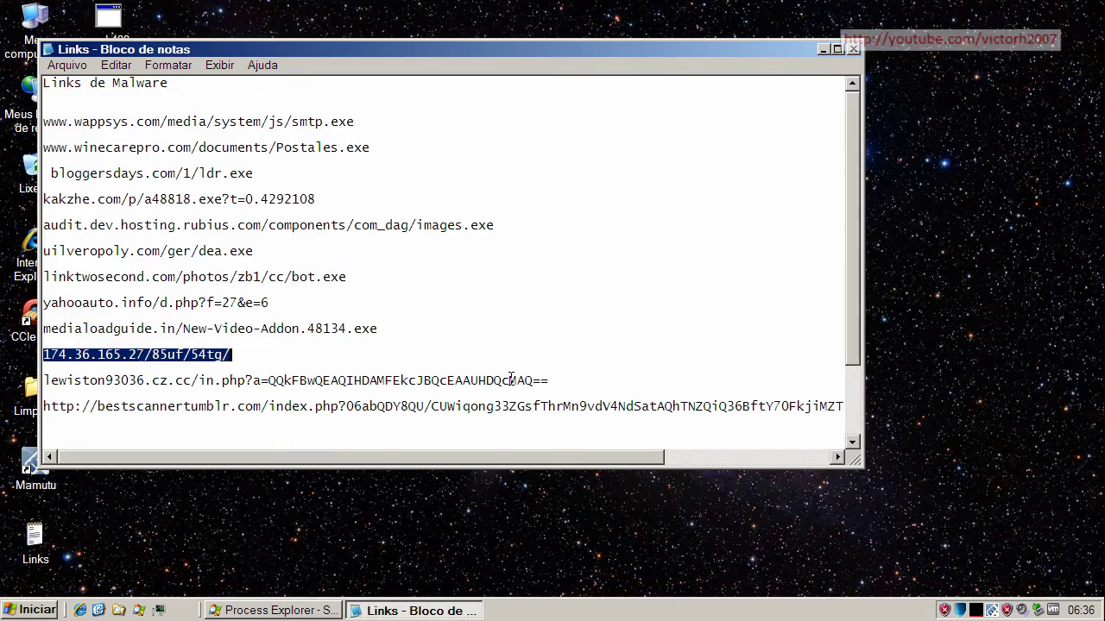
left_click(80, 610)
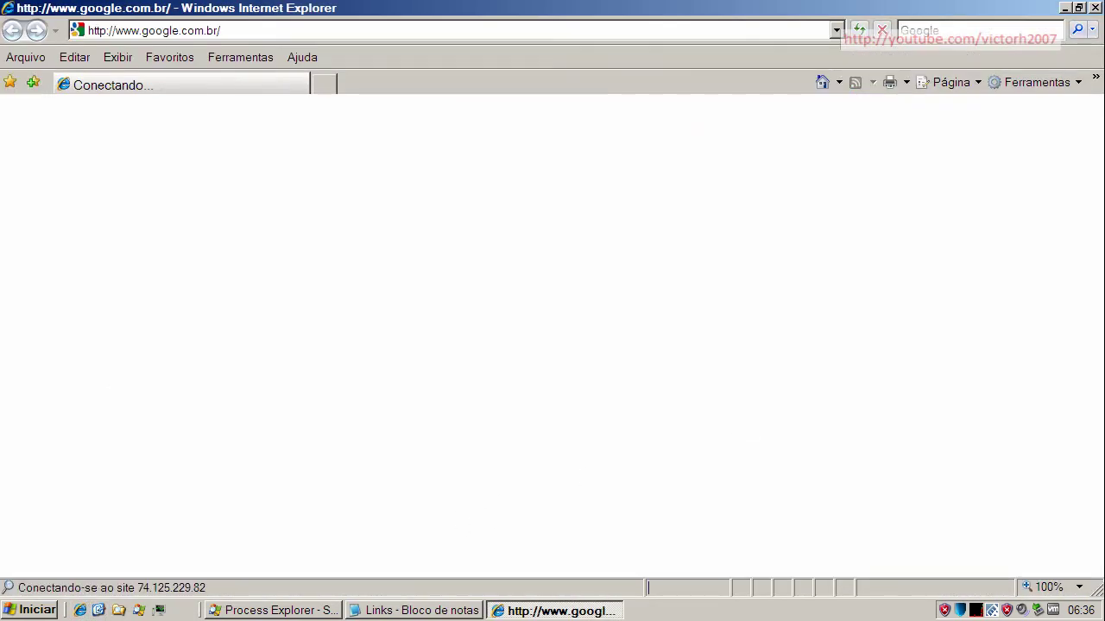
left_click(414, 610)
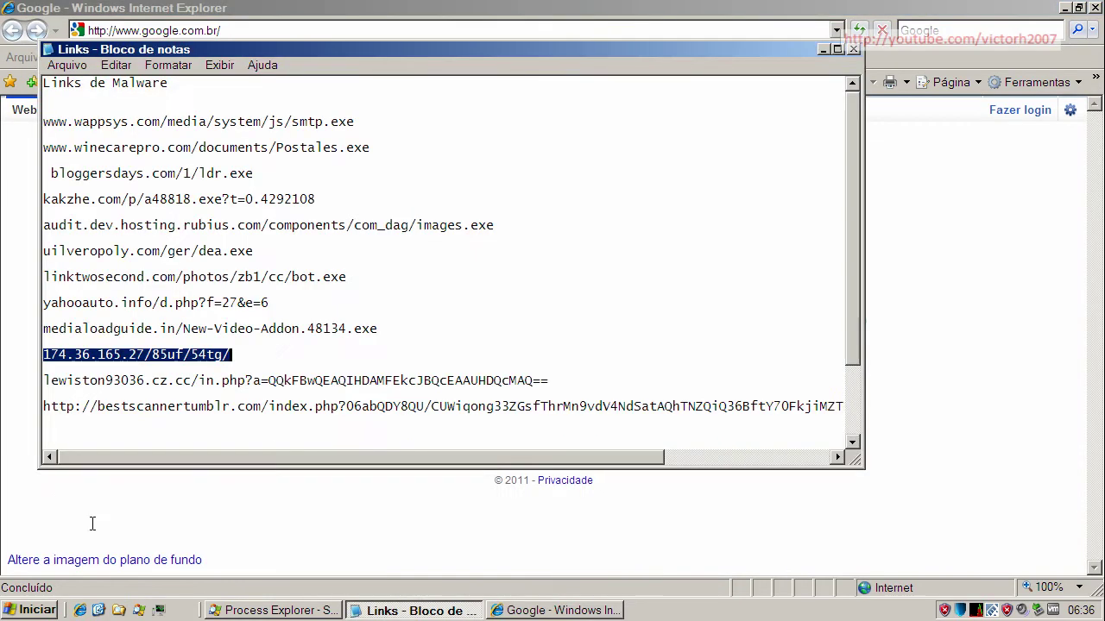
left_click(153, 391)
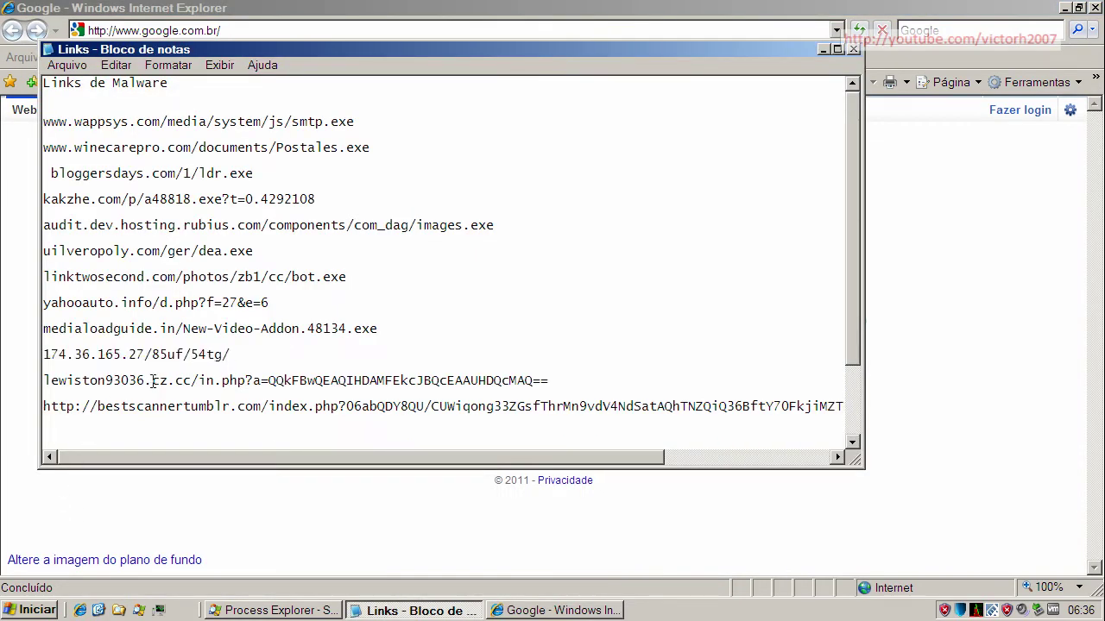
double_click(153, 381)
right_click(152, 382)
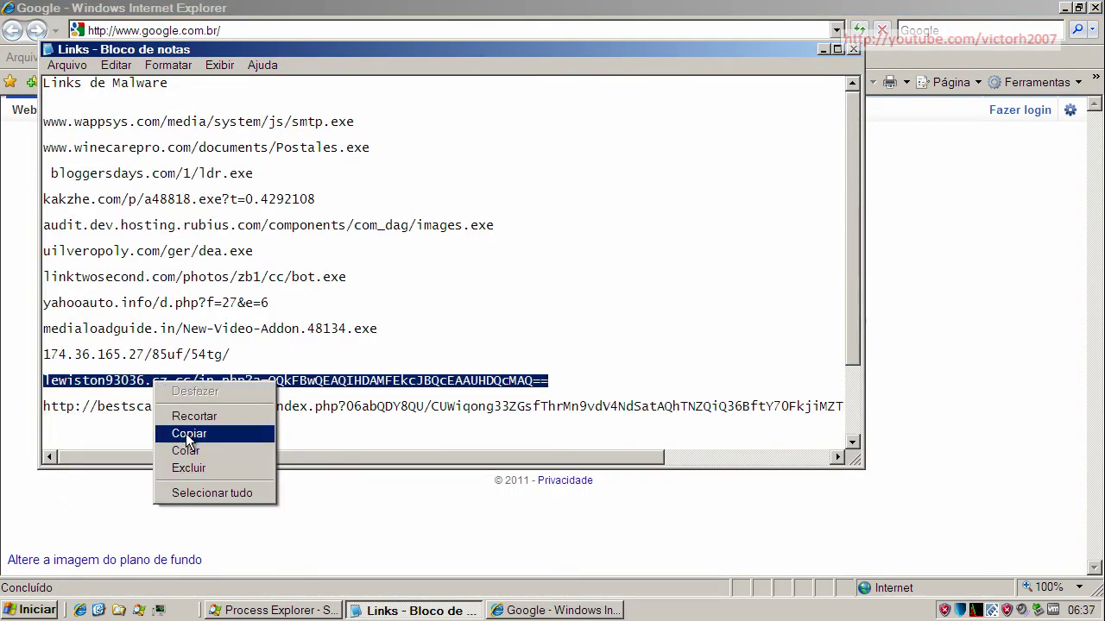
left_click(188, 434)
left_click(822, 50)
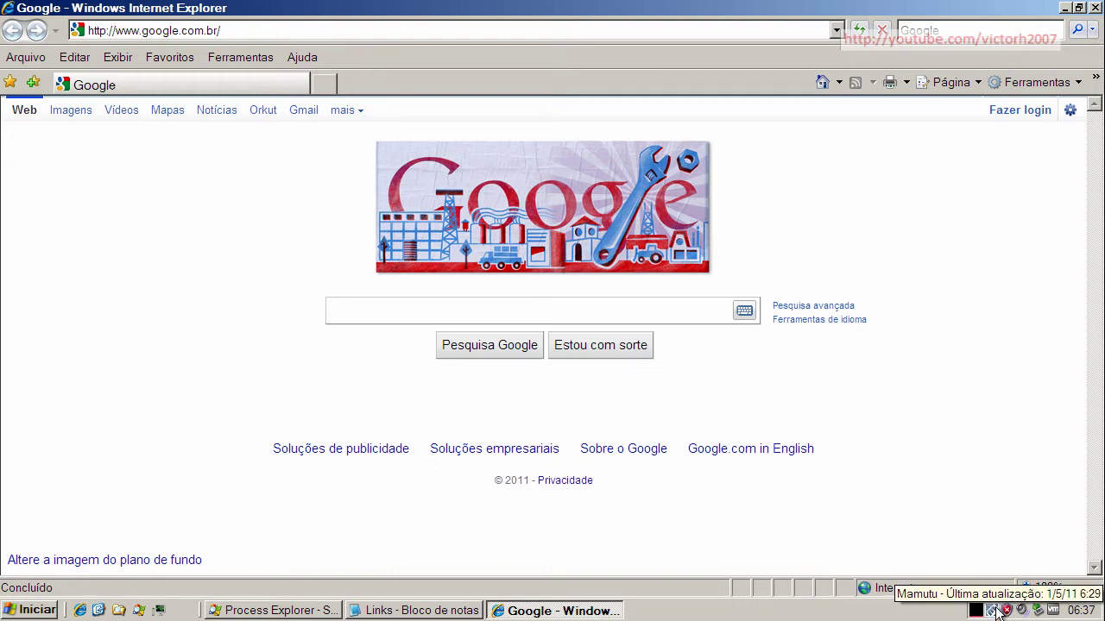
Check the running processes in Process Explorer, including the a48818.exe entry at the end of the list.
left_click(323, 610)
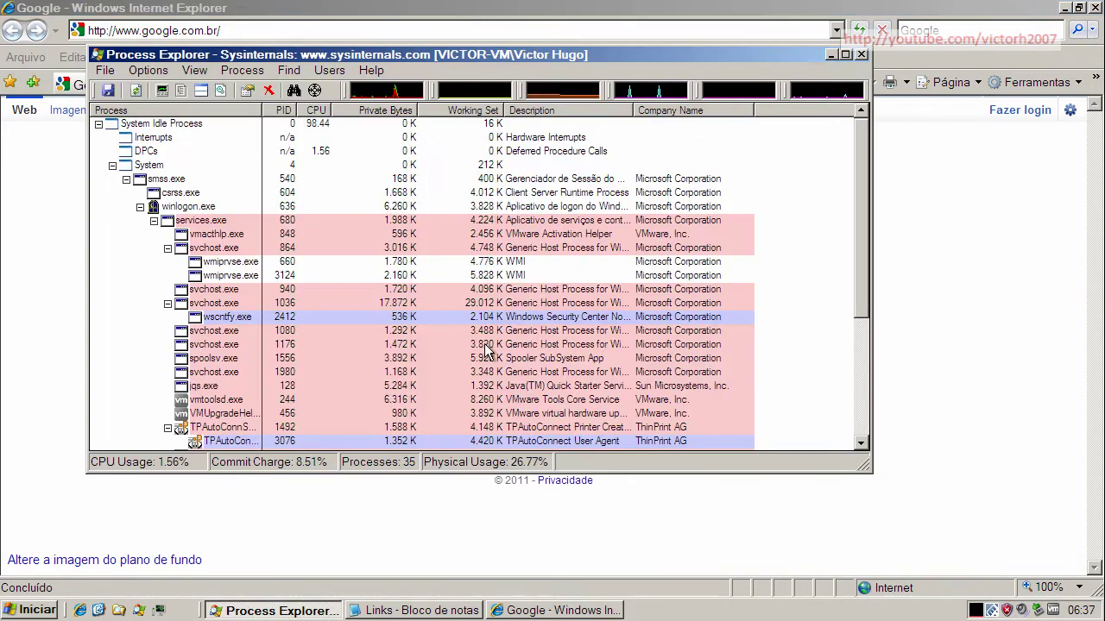
left_click_drag(857, 238, 870, 340)
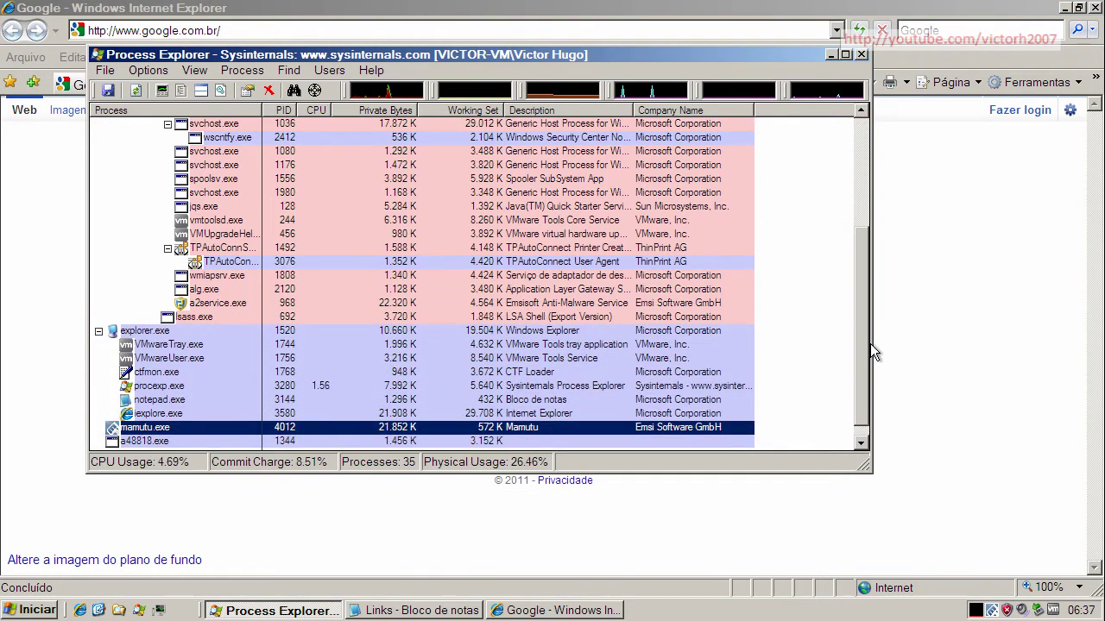
left_click(143, 441)
mouse_move(153, 433)
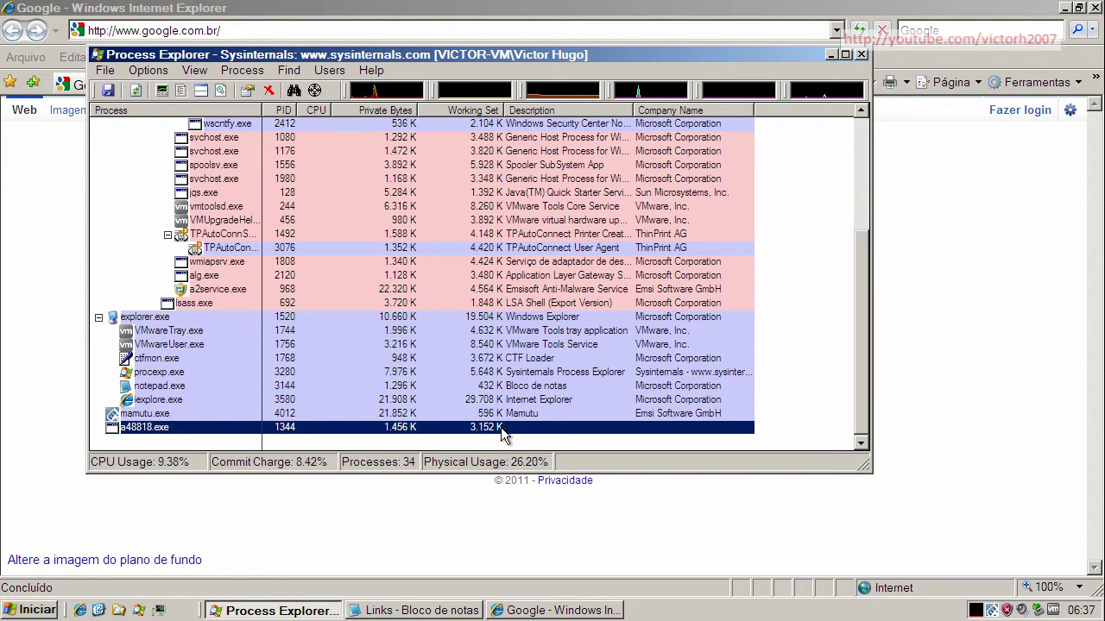
left_click_drag(862, 372, 866, 236)
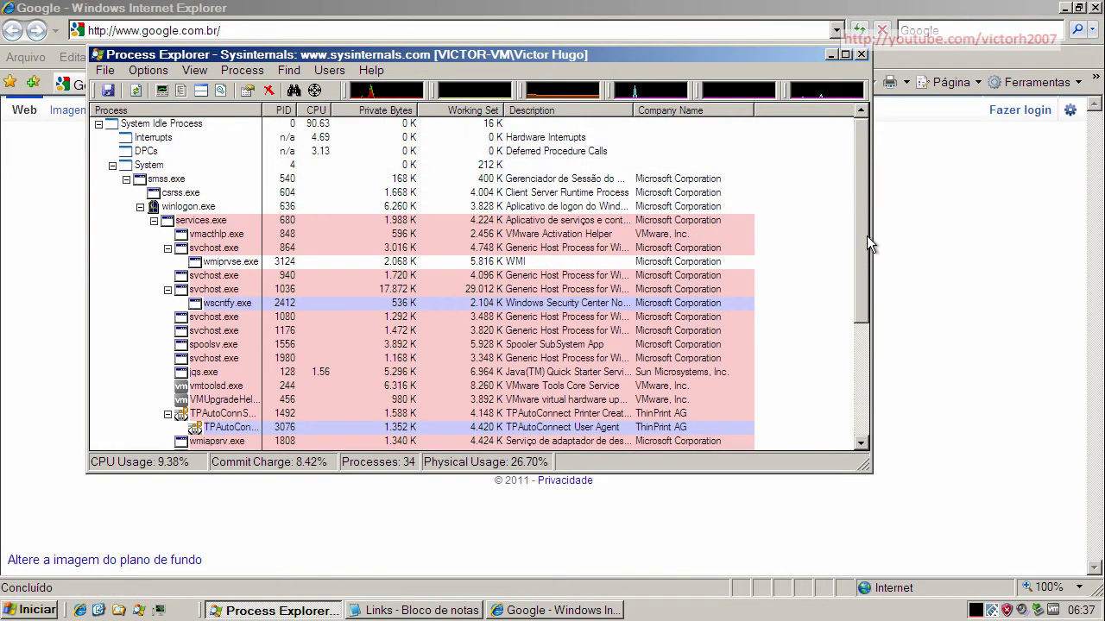
left_click(829, 55)
Load the copied lewiston93036.cz.cc/in.php link in Internet Explorer.
left_click(147, 33)
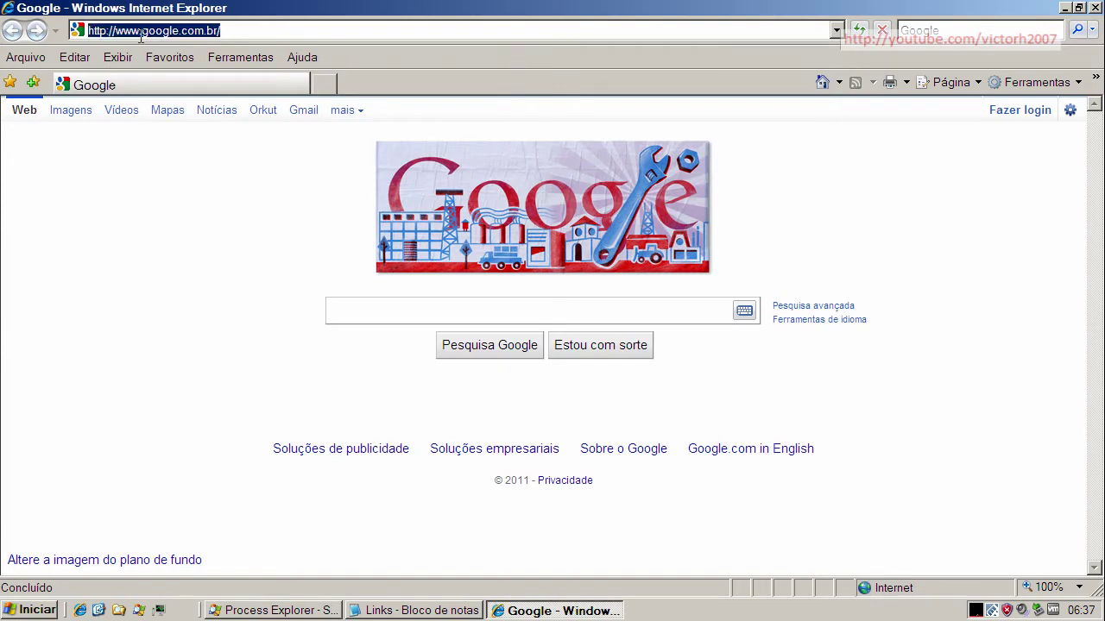
key("ctrl+v")
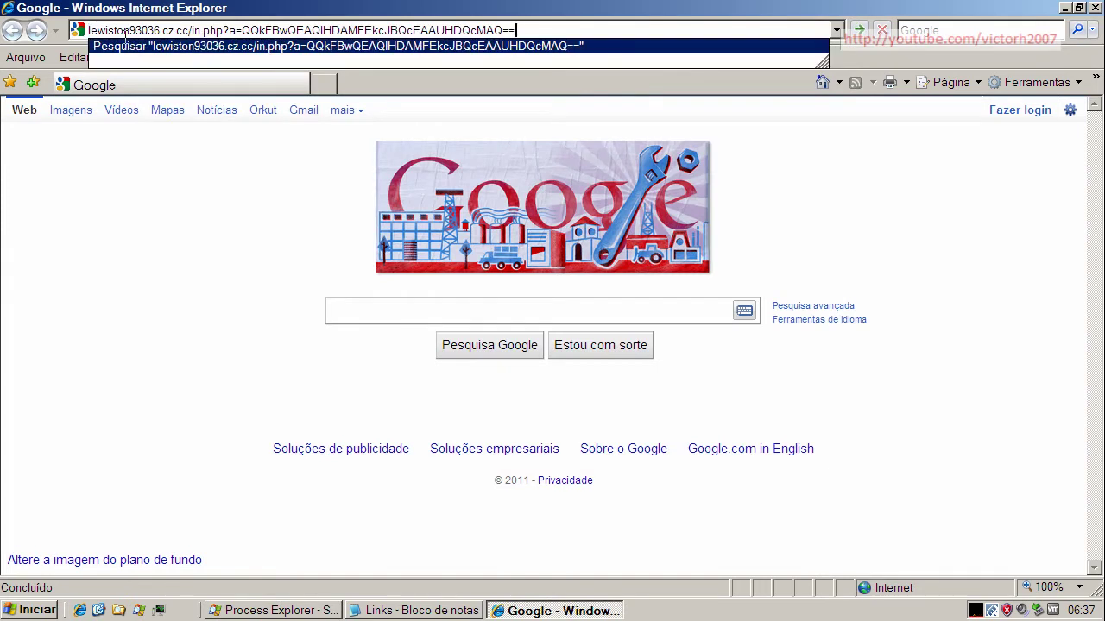
key("Return")
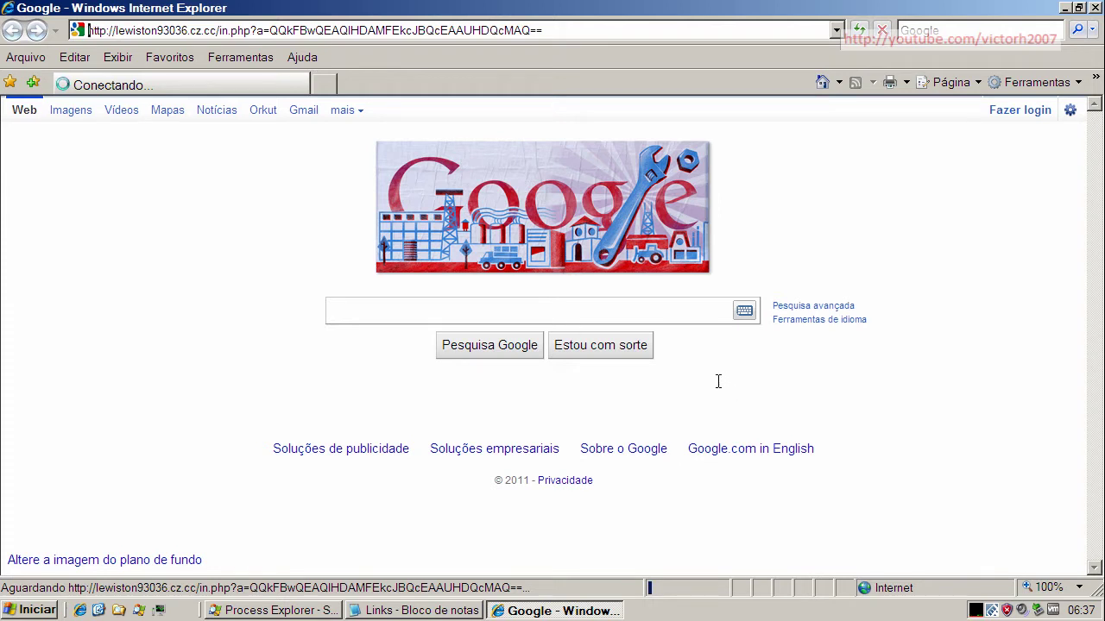
Copy the full bestscannertumblr.com/index.php link from the Links file and minimize the file.
left_click(455, 611)
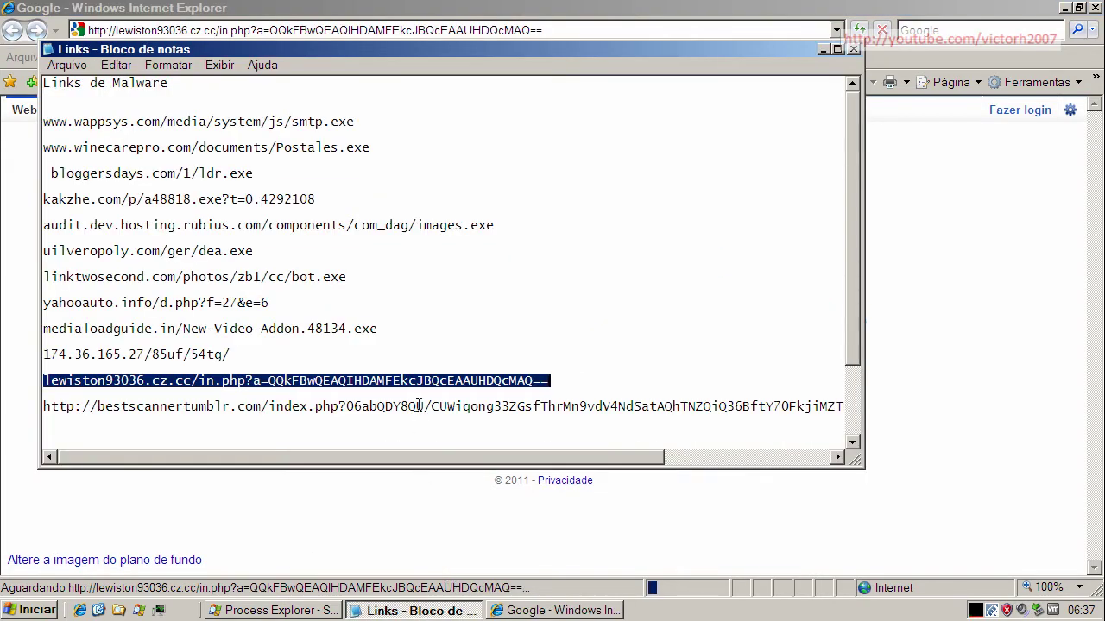
double_click(419, 406)
right_click(419, 404)
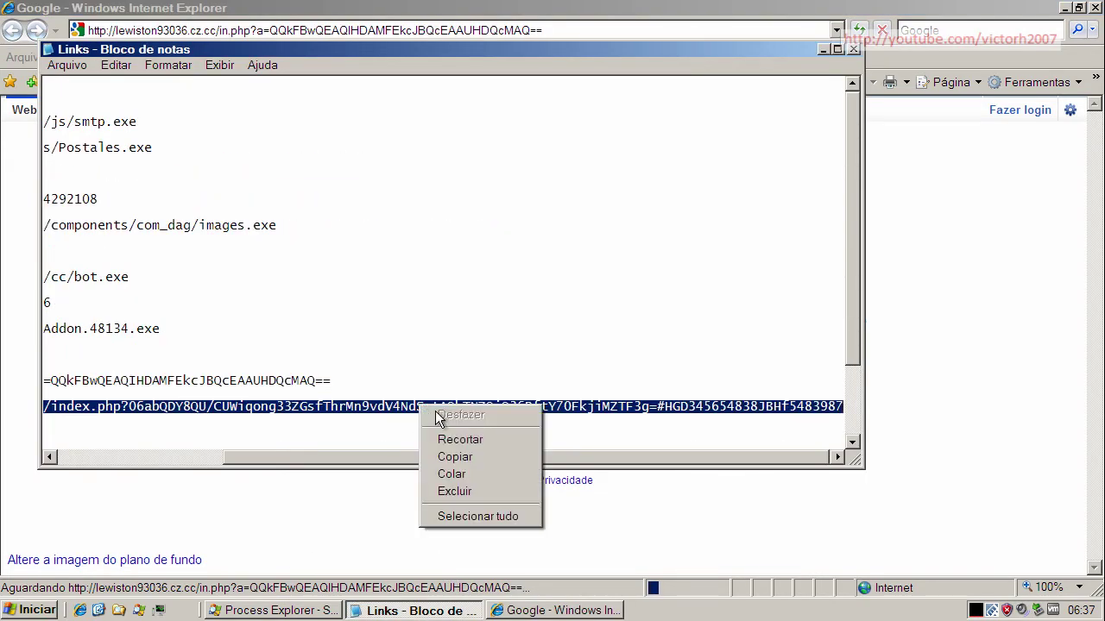
left_click(462, 457)
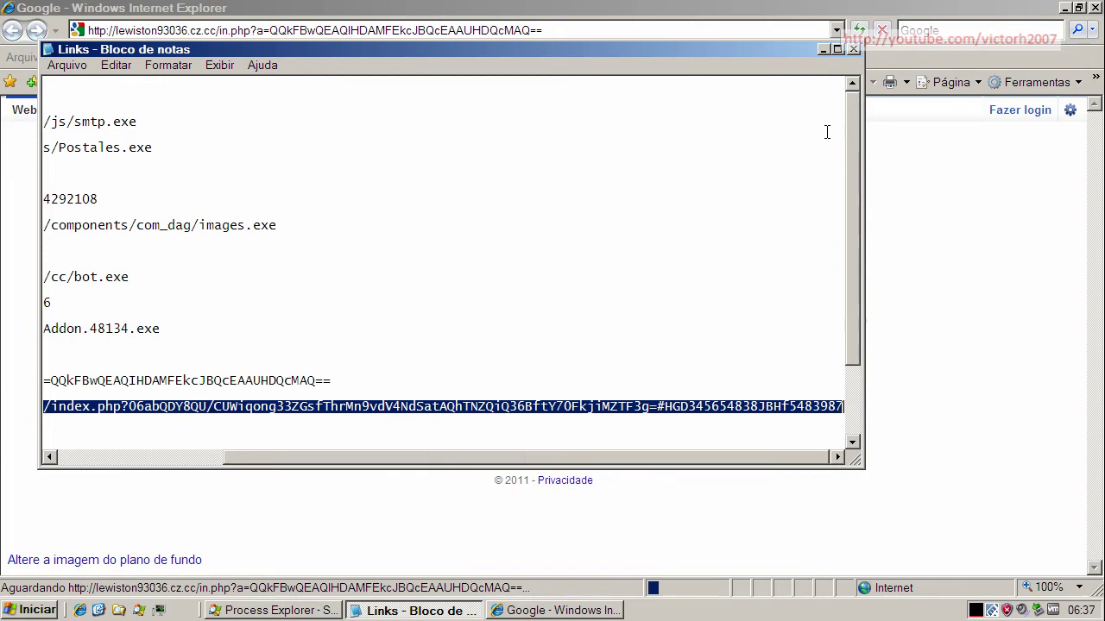
left_click(822, 51)
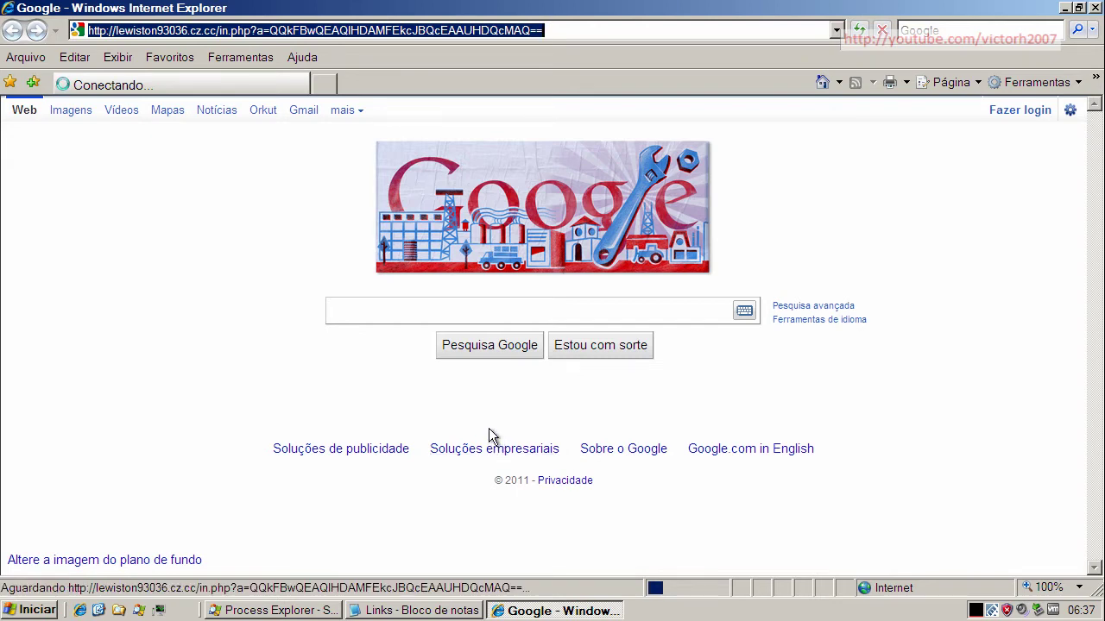
Load the bestscannertumblr.com link in a new browser tab and close the lewiston93036.cz.cc search results tab.
left_click(323, 83)
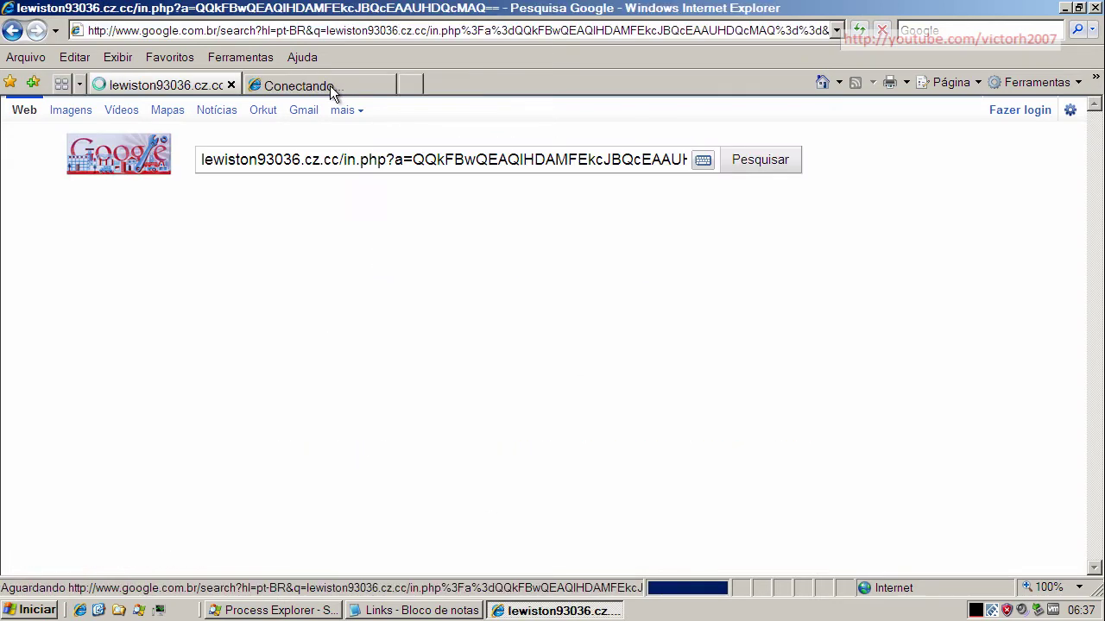
left_click(157, 89)
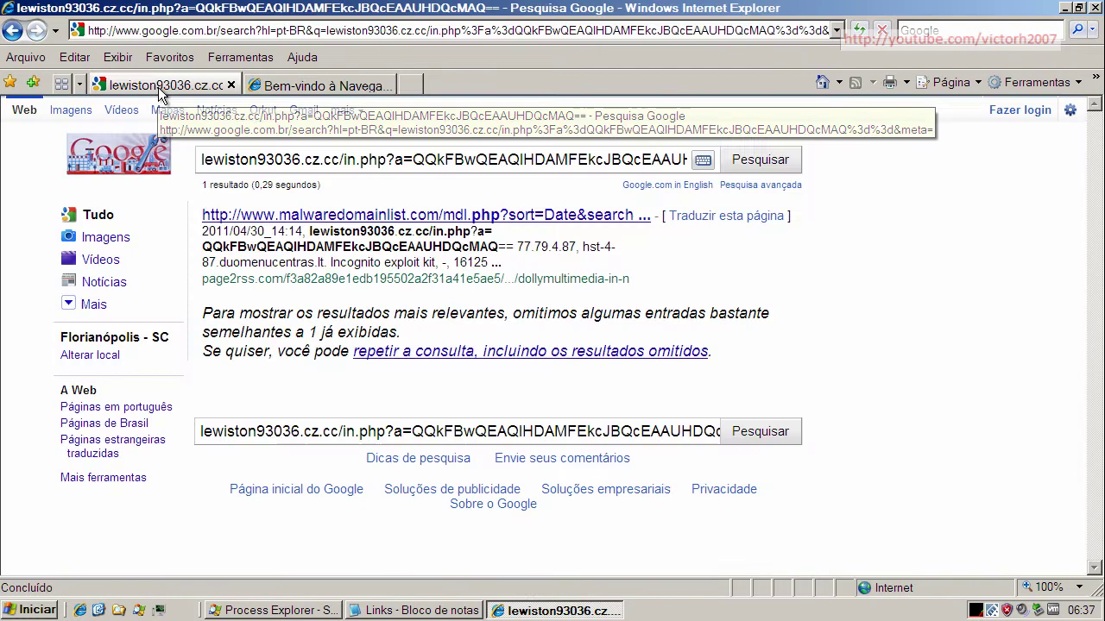
left_click(228, 83)
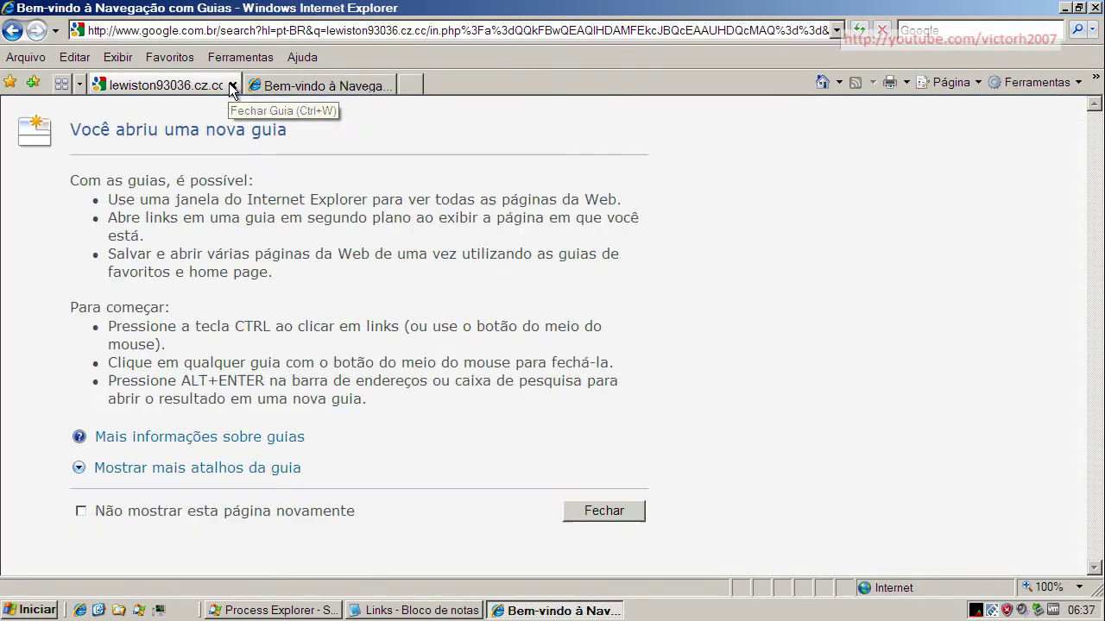
left_click(216, 28)
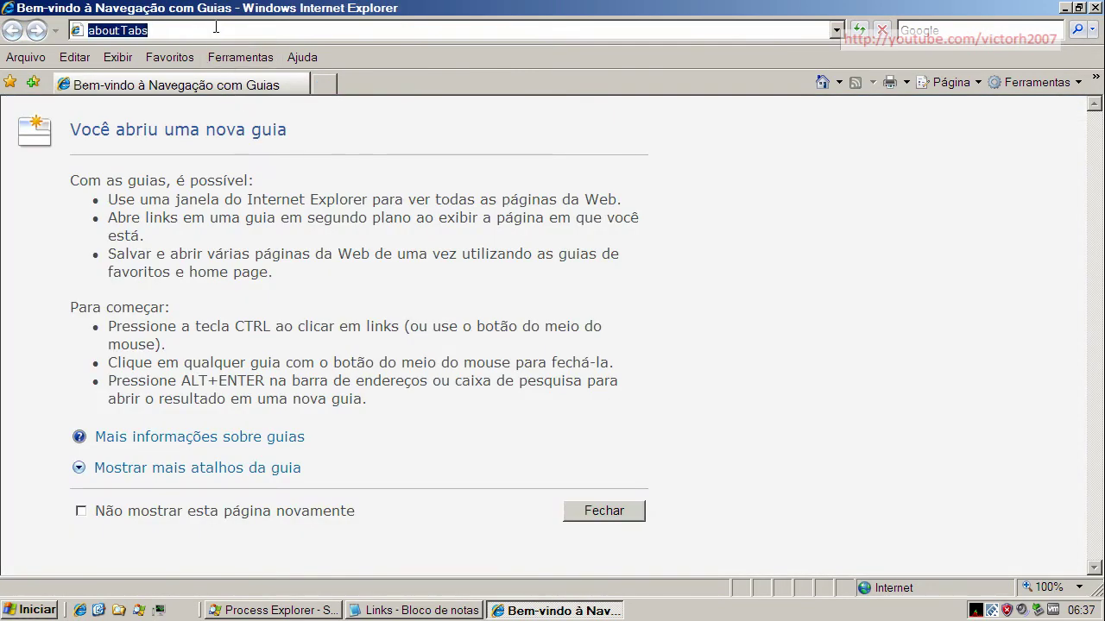
key("ctrl+v")
key("Return")
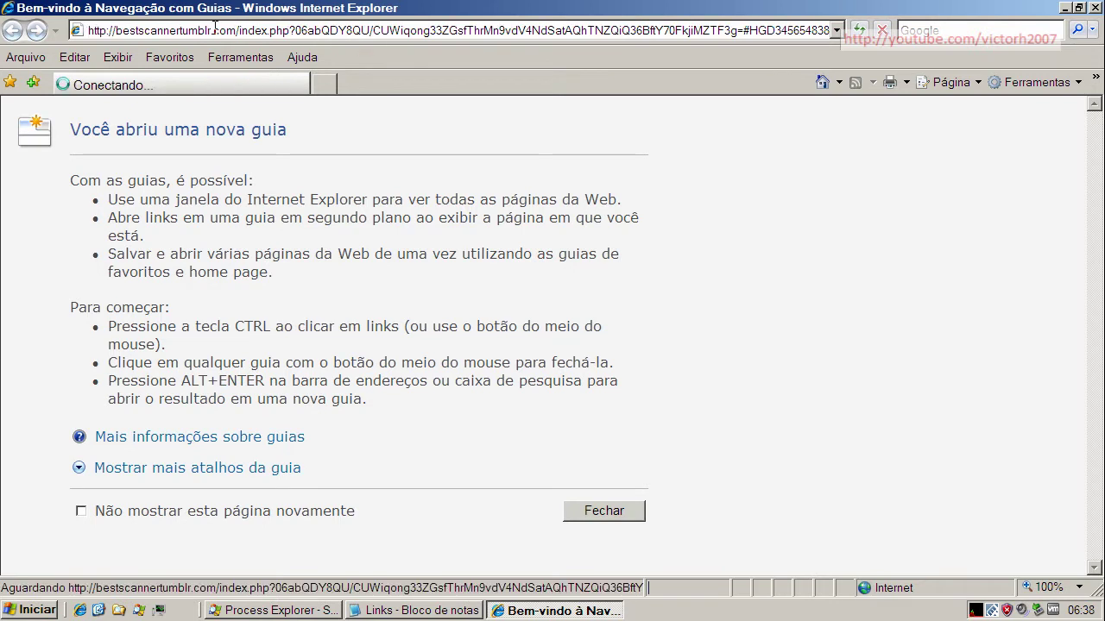
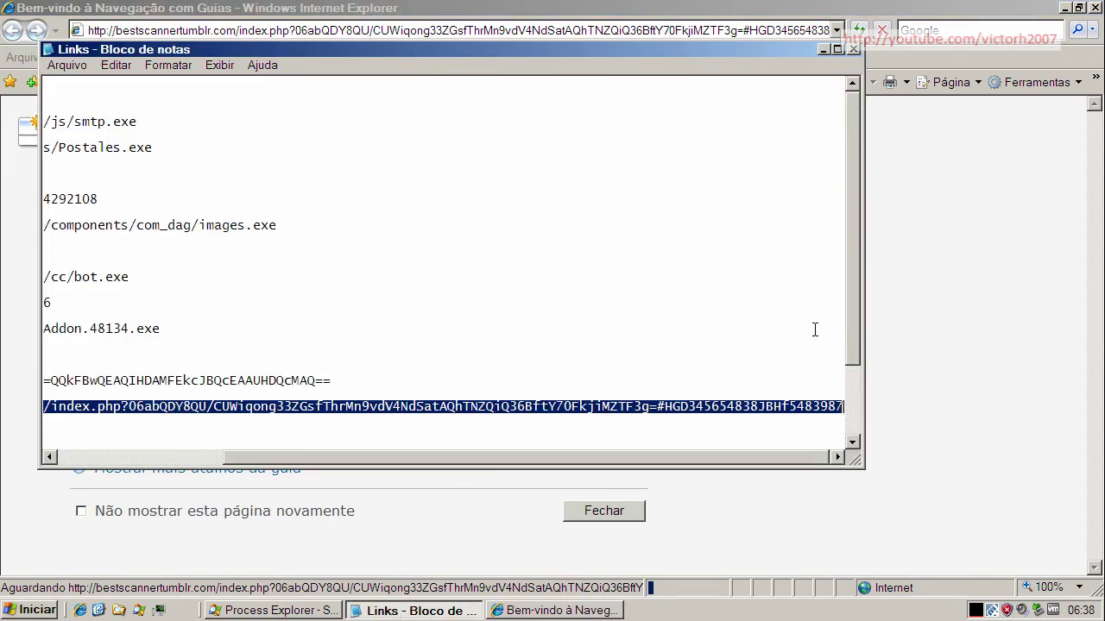
Copy the com_sa.exe link from the Backup section of the Links file and minimize the file.
left_click_drag(855, 302, 855, 393)
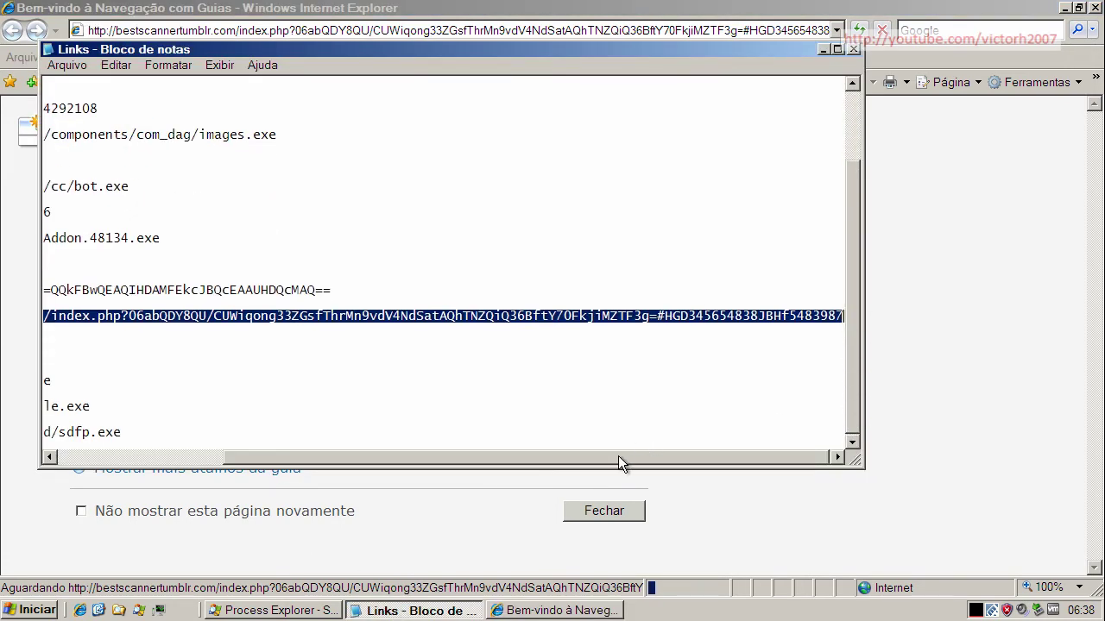
left_click_drag(617, 456, 205, 460)
double_click(175, 380)
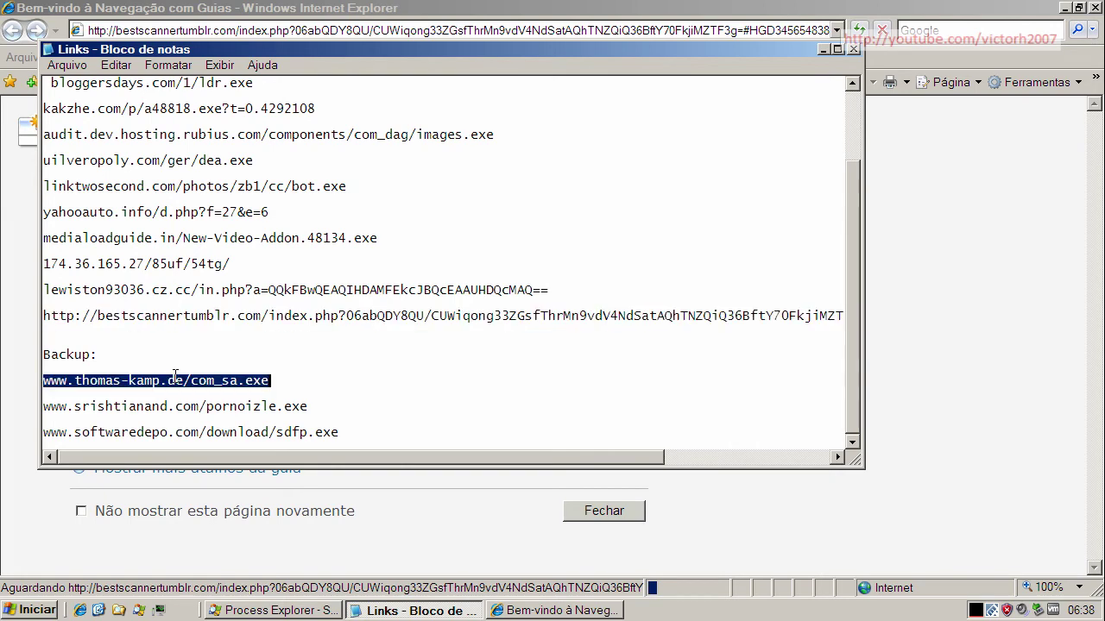
right_click(174, 377)
left_click(205, 428)
left_click(821, 49)
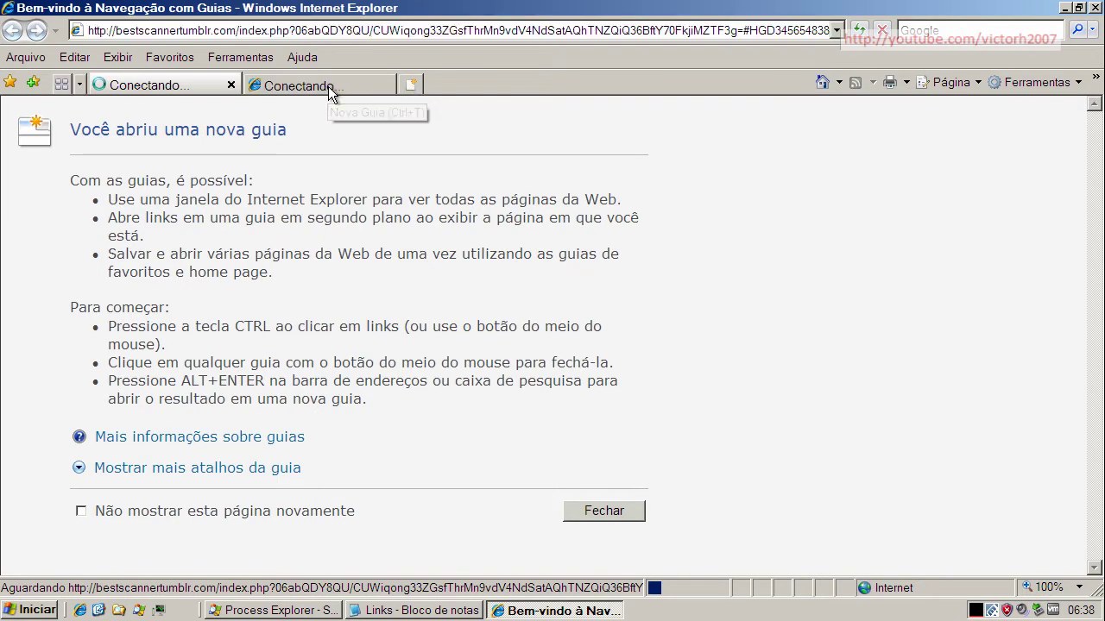
Load the com_sa.exe link in a new browser tab, try to run the download, and dismiss the security warning.
left_click(327, 86)
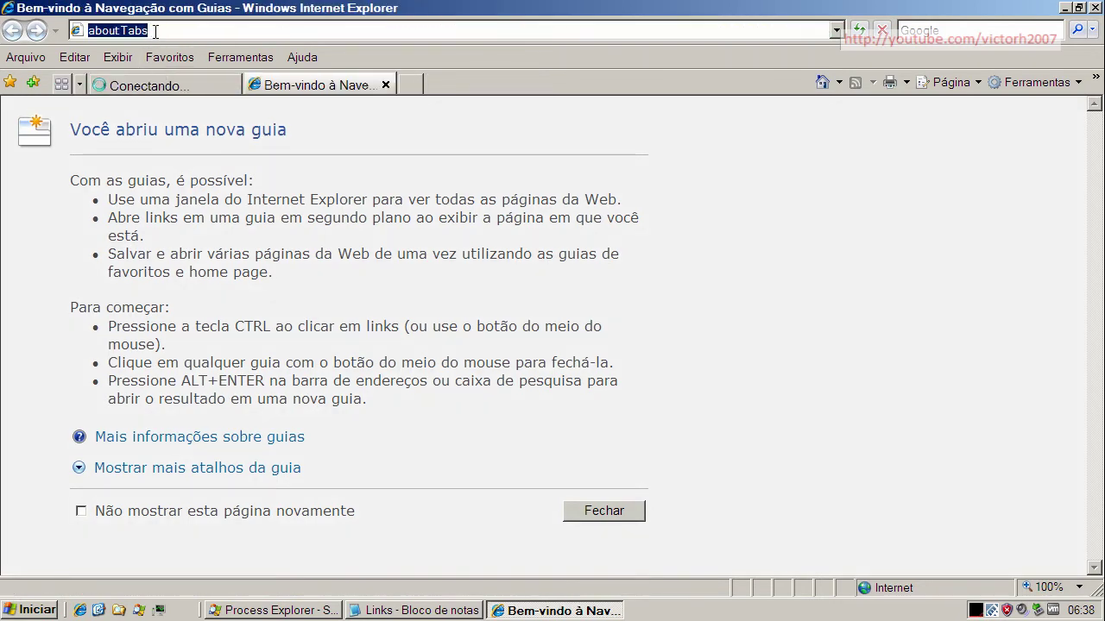
key("ctrl+v")
key("Return")
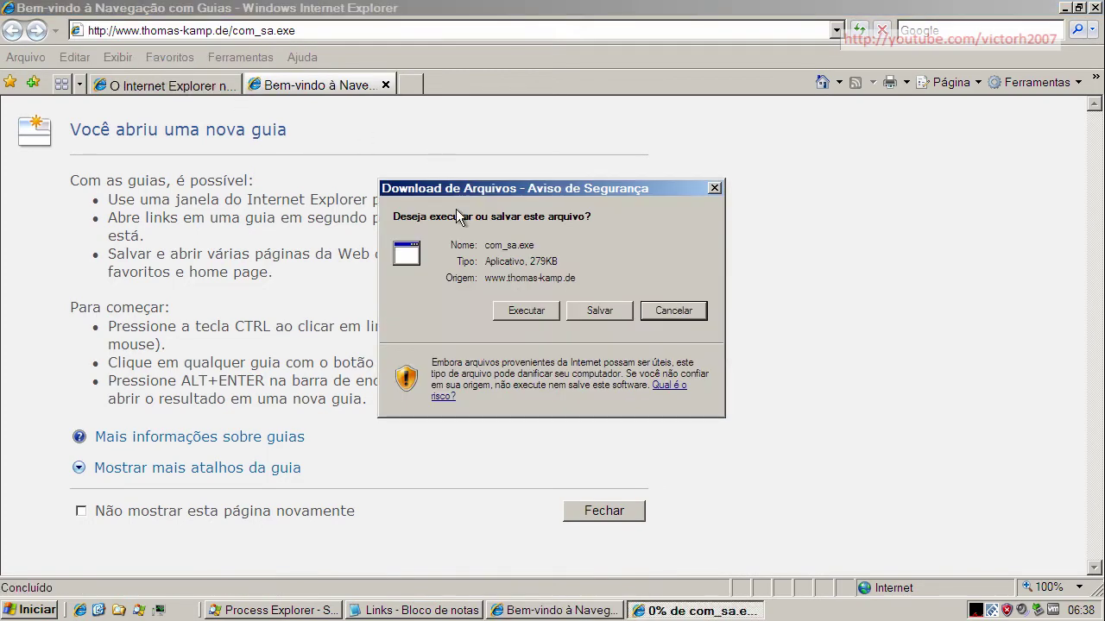
left_click(511, 314)
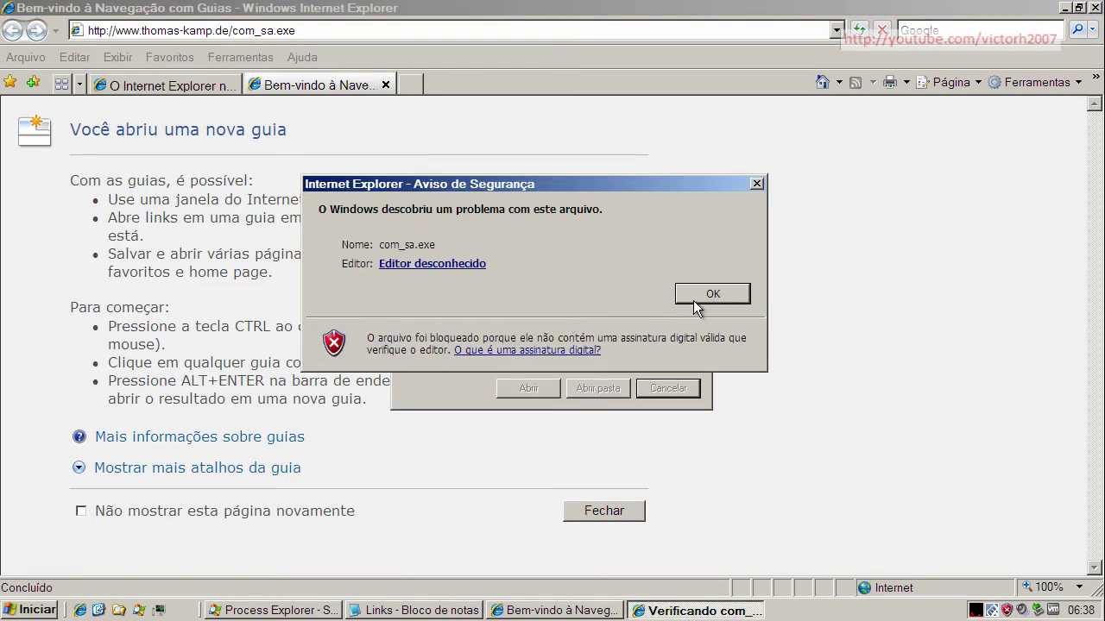
left_click(692, 294)
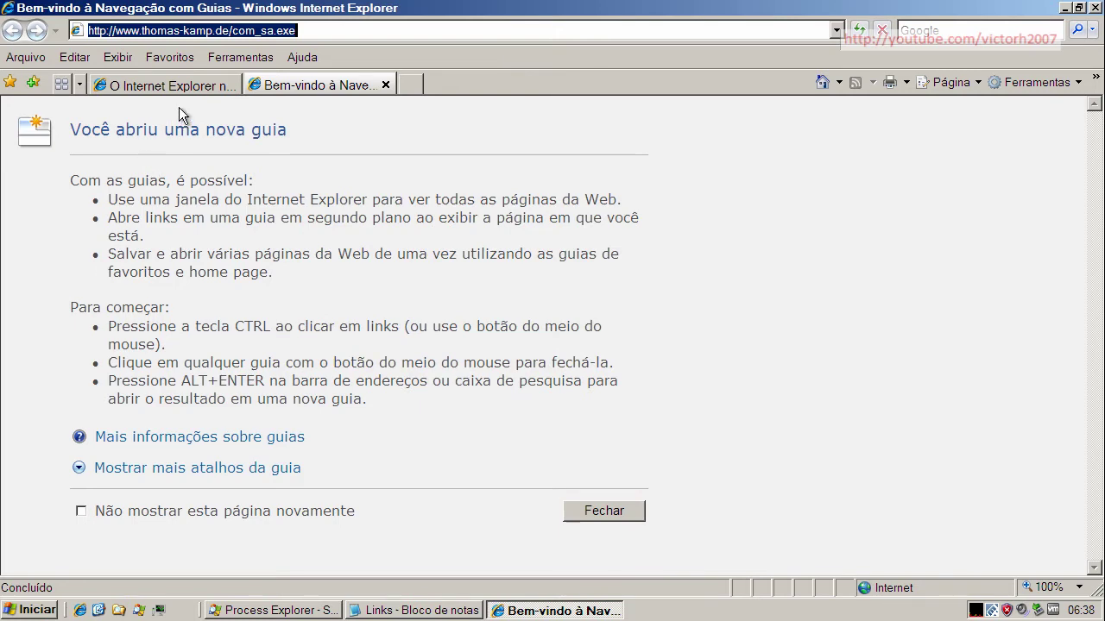
Close the bestscannertumblr.com tab and return the remaining tab to the browser's home page.
left_click(185, 87)
left_click(228, 84)
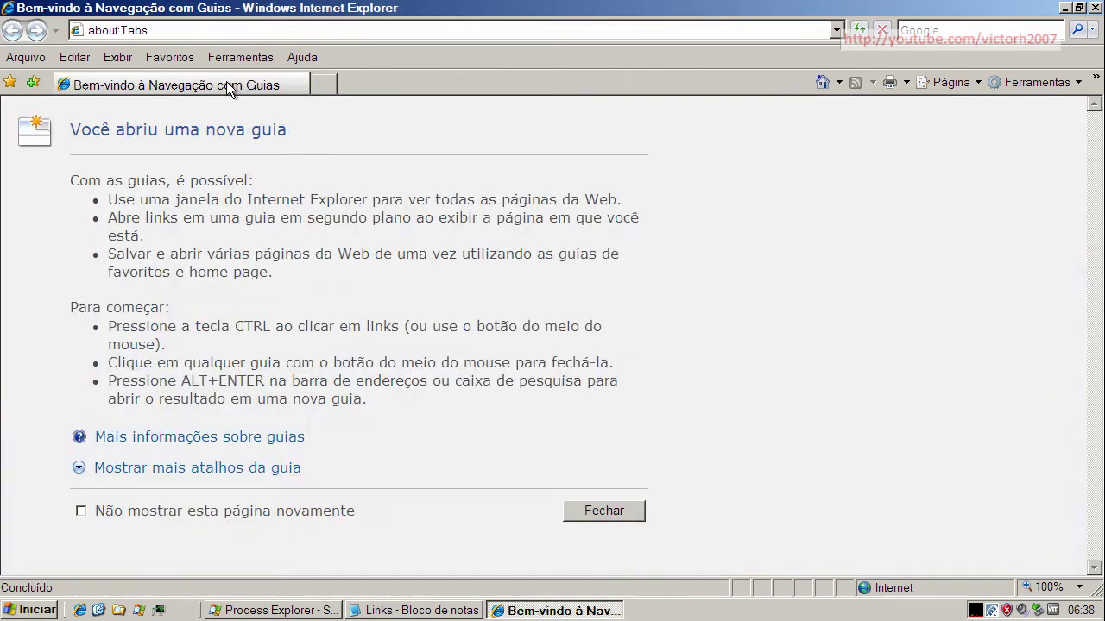
left_click(821, 83)
Copy the pornoizle.exe link from the Backup section of the Links file, load it in the browser and run the download.
left_click(412, 610)
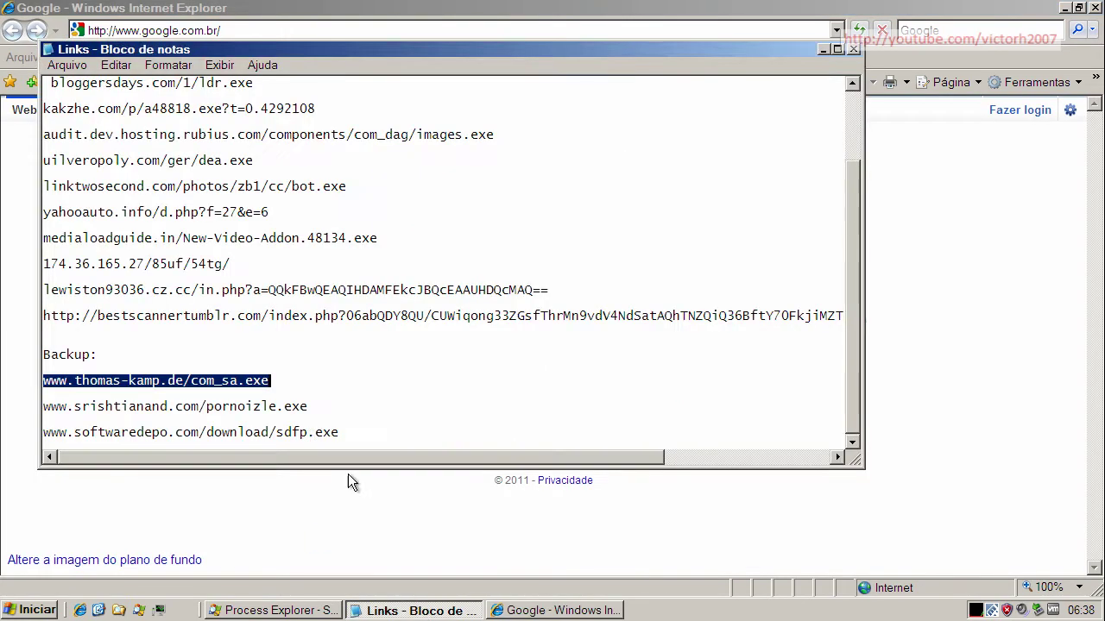
double_click(286, 407)
right_click(288, 409)
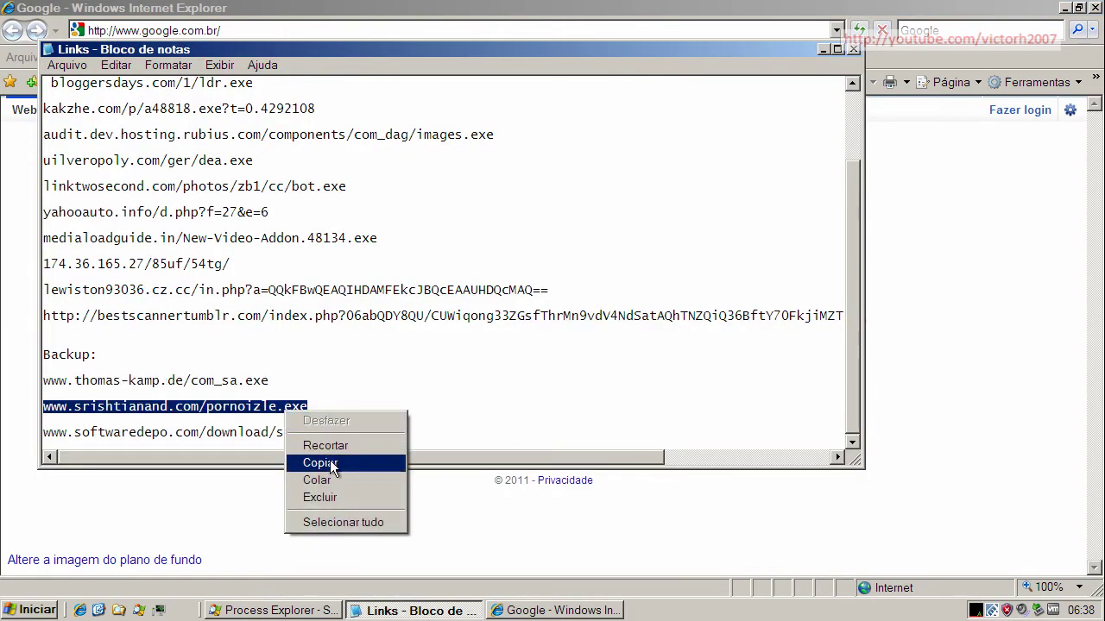
left_click(320, 462)
left_click(823, 49)
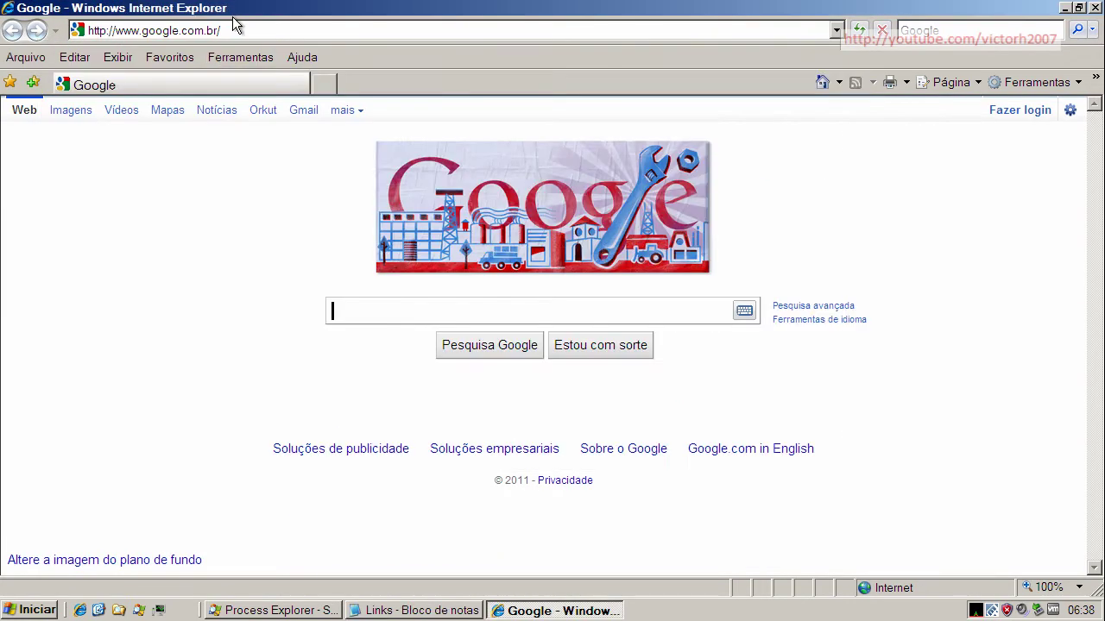
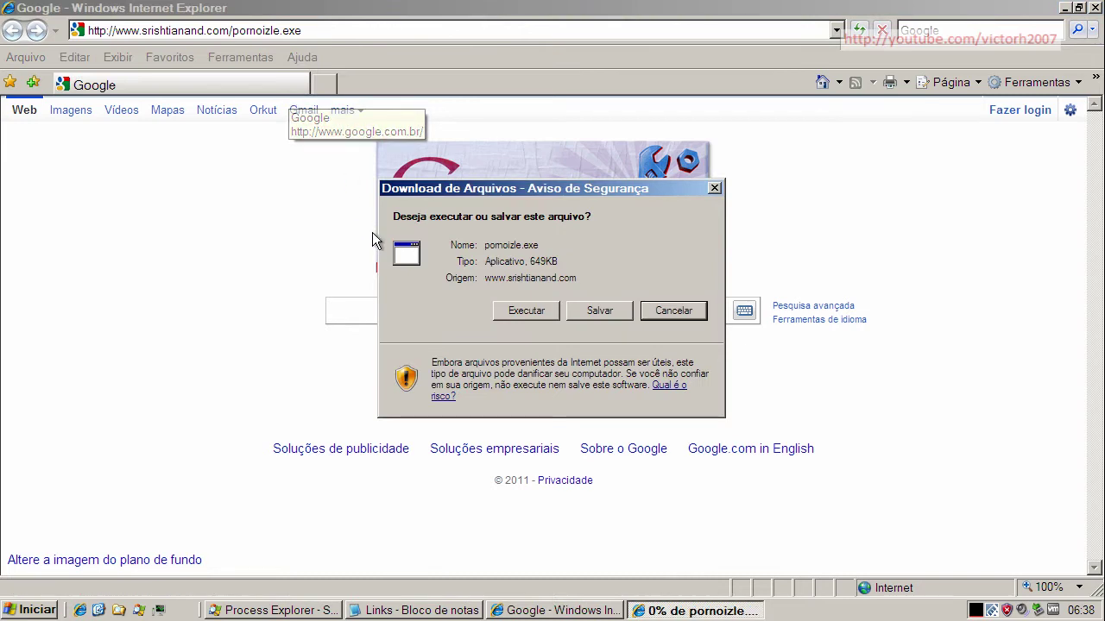
left_click(521, 313)
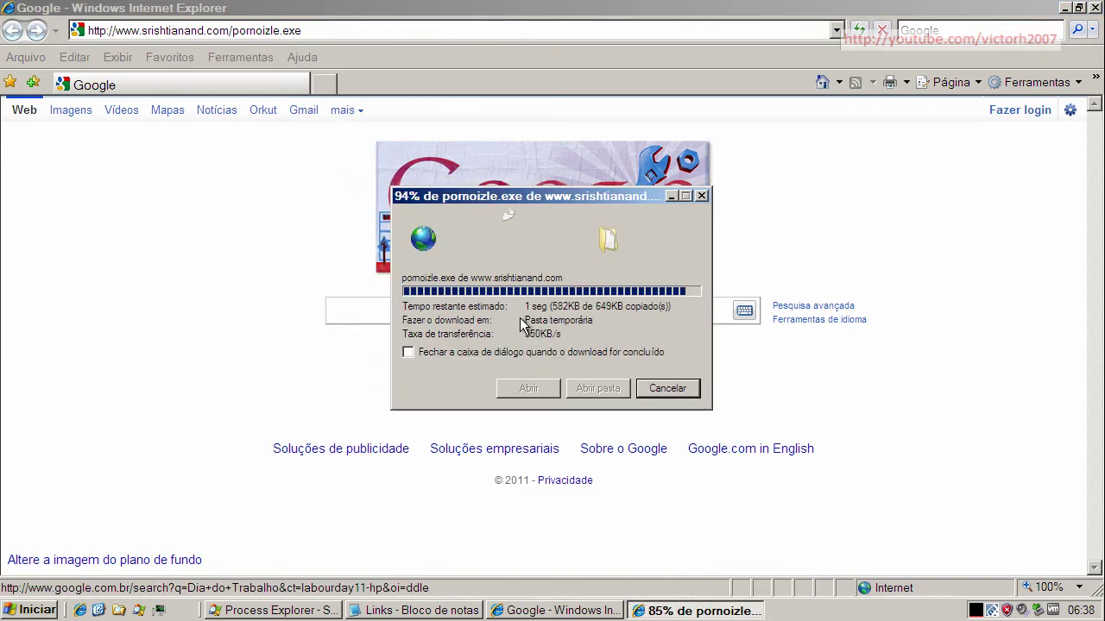
left_click(639, 311)
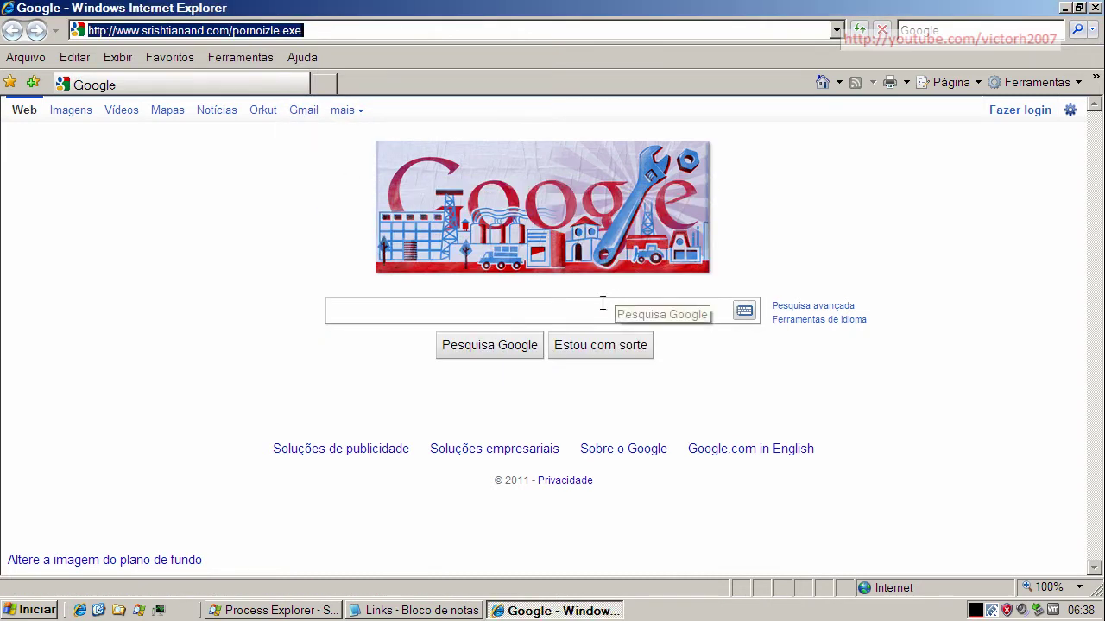
Copy the sdfp.exe link from the Links file, block pornoizle[1].exe in the Mamutu alert, and close the file.
left_click(449, 611)
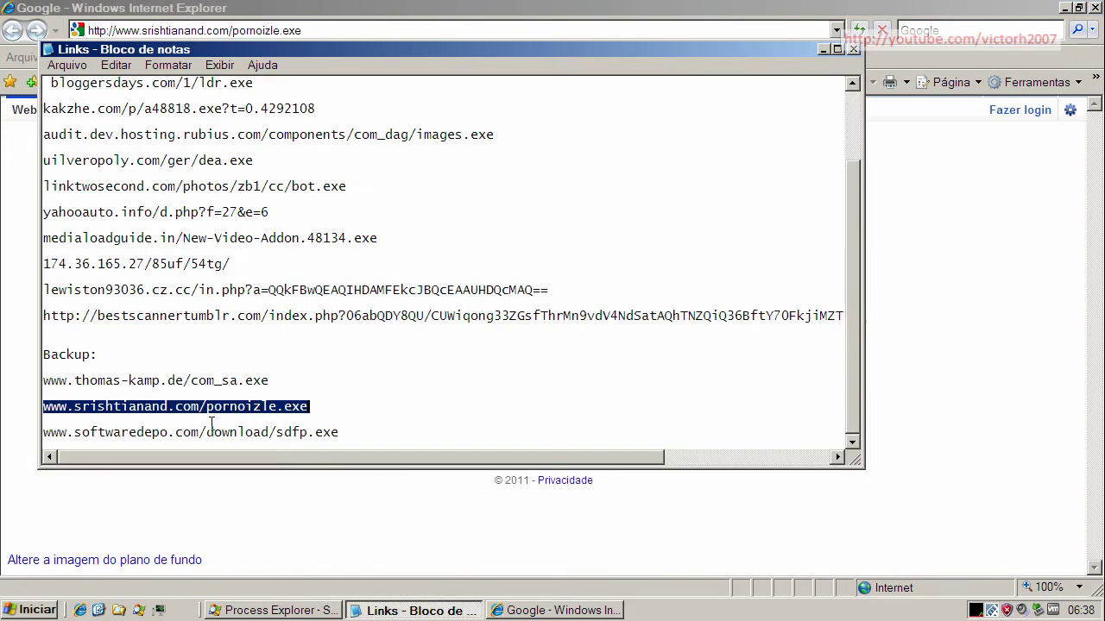
double_click(211, 434)
right_click(214, 433)
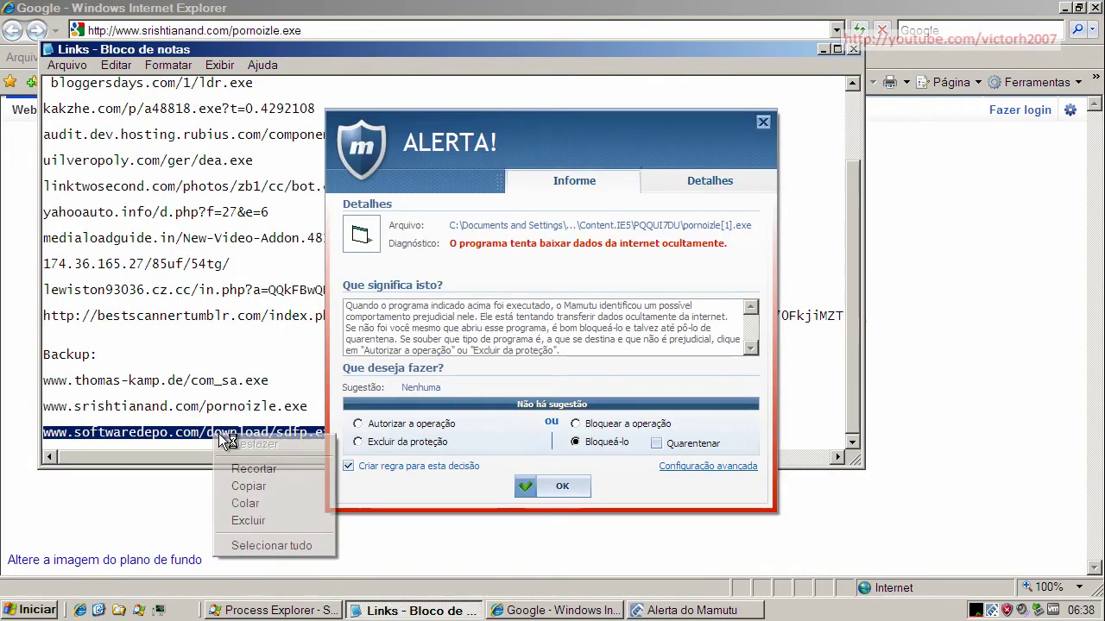
left_click(260, 484)
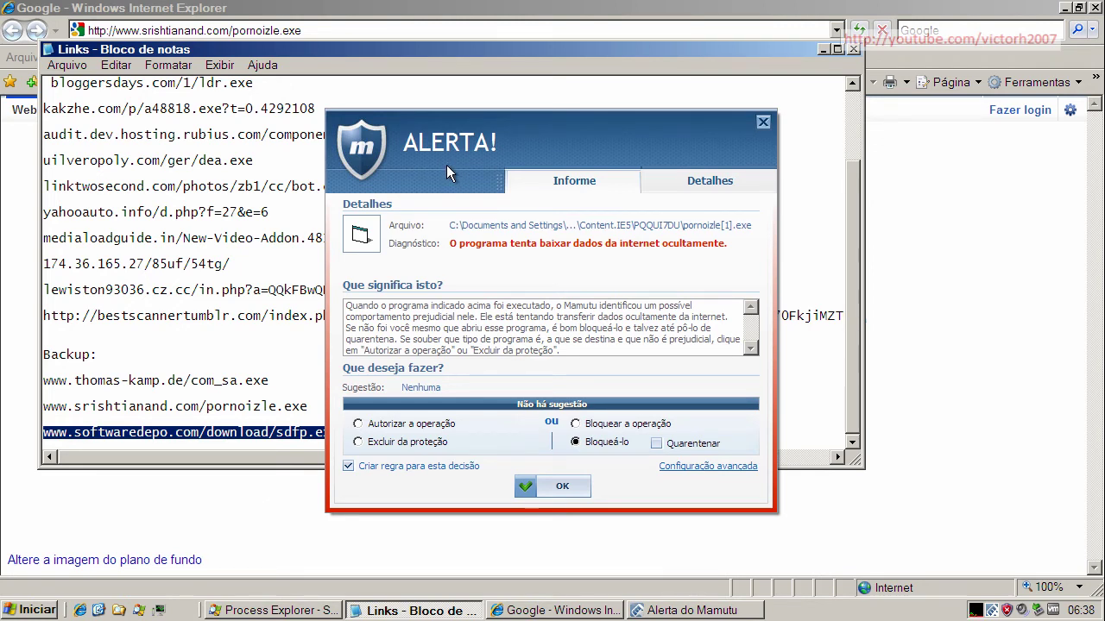
left_click(570, 487)
left_click(853, 49)
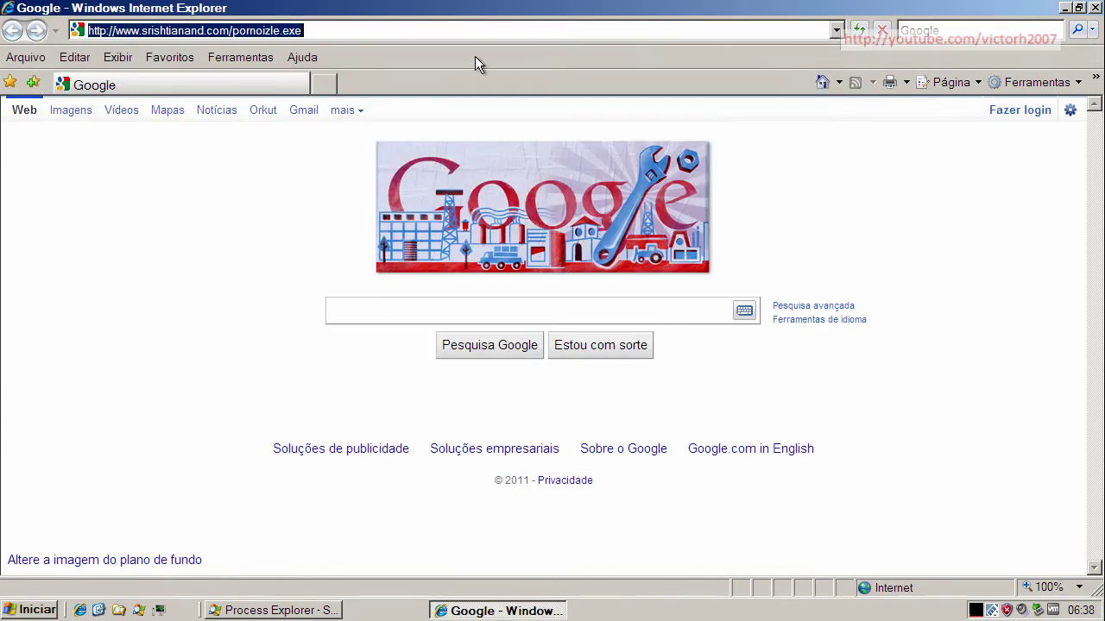
Load the sdfp.exe link in the browser and run the download despite the unverified publisher.
right_click(308, 31)
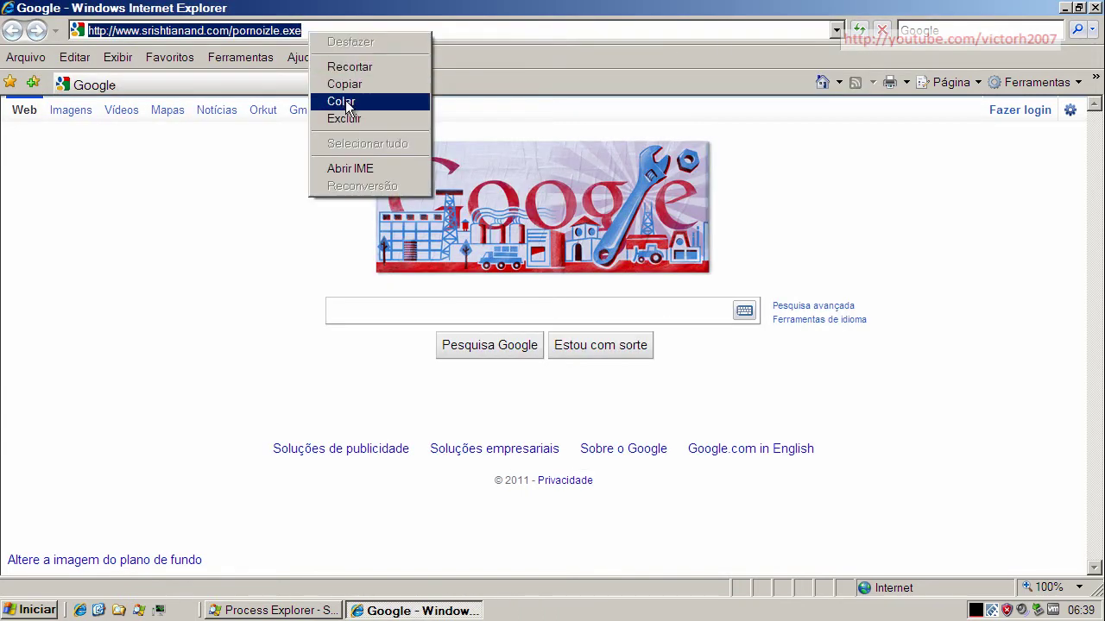
left_click(343, 100)
key("Return")
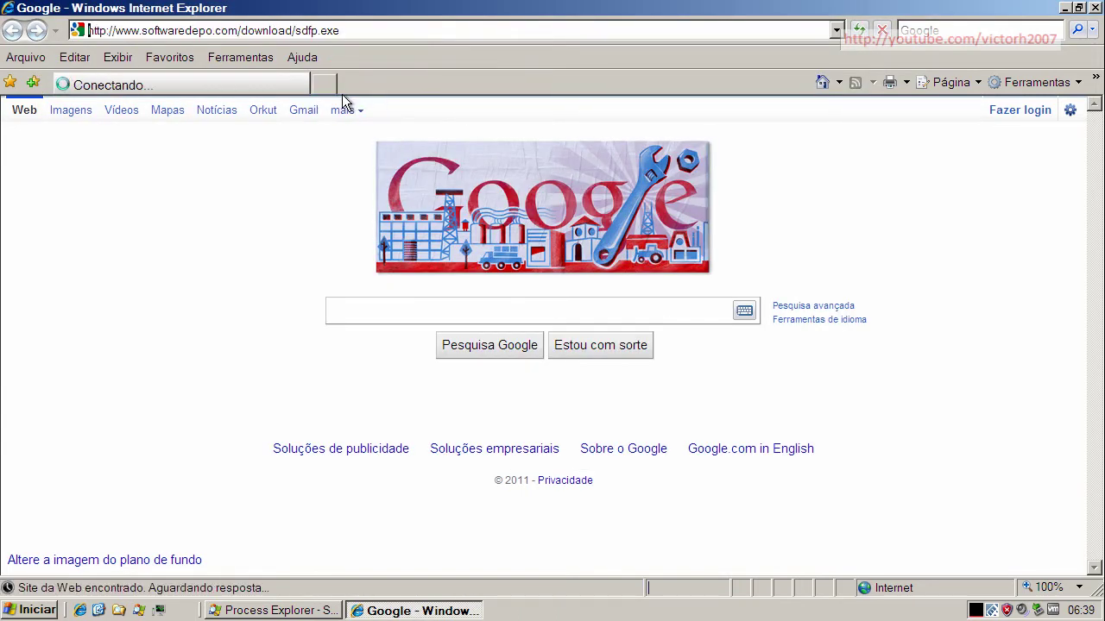
left_click(528, 308)
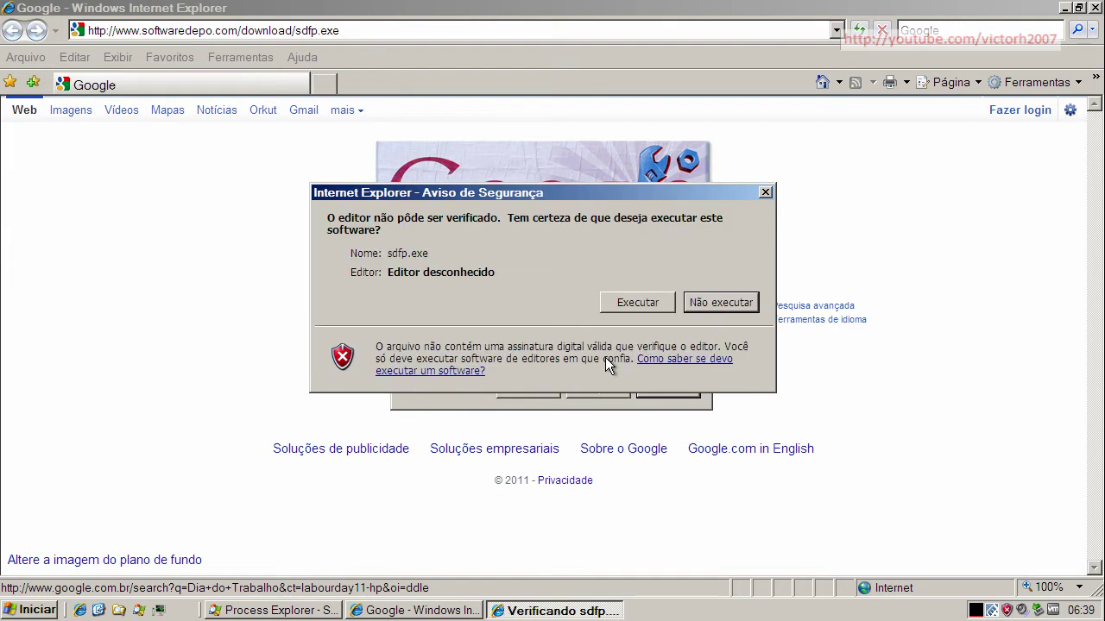
left_click(630, 300)
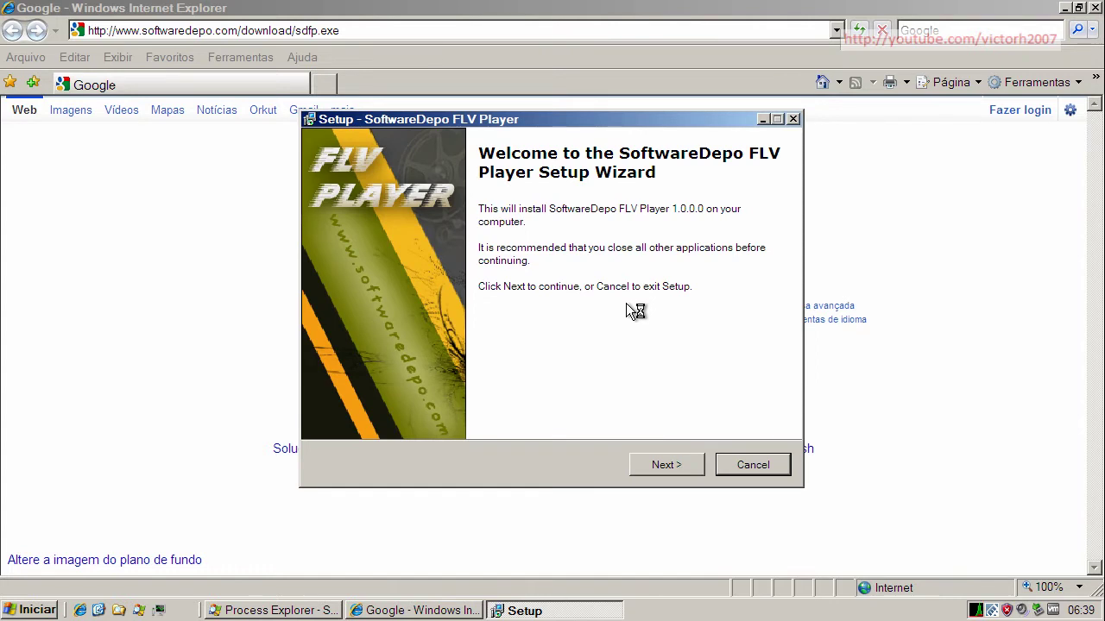
Install SoftwareDepo FLV Player, accepting the RelevantKnowledge terms and license agreement and keeping the default folder and additional tasks.
left_click(680, 463)
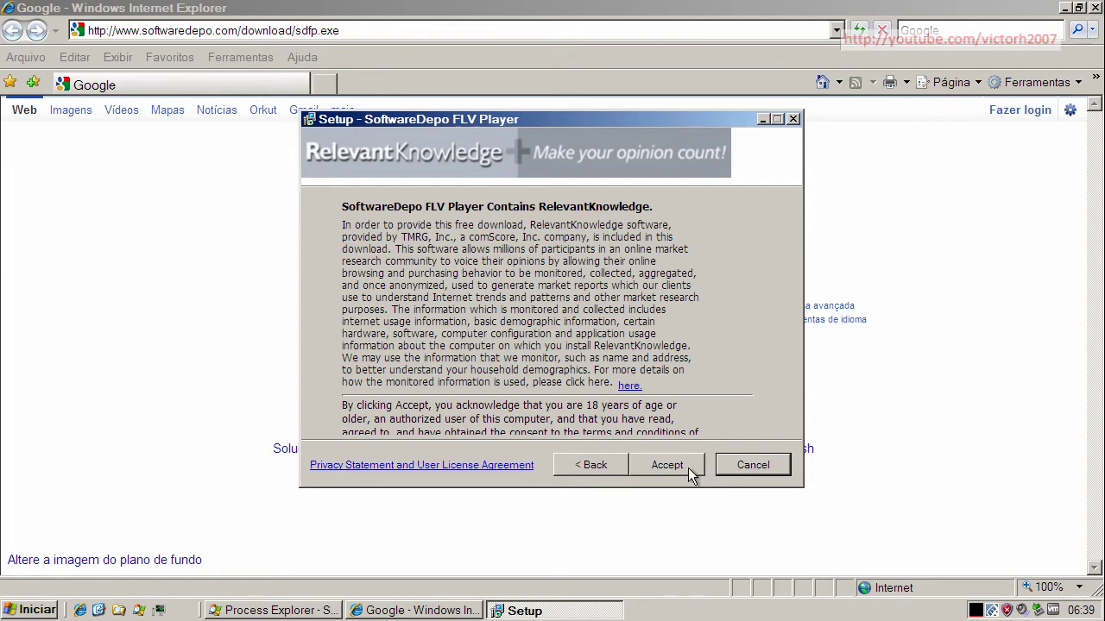
left_click(688, 468)
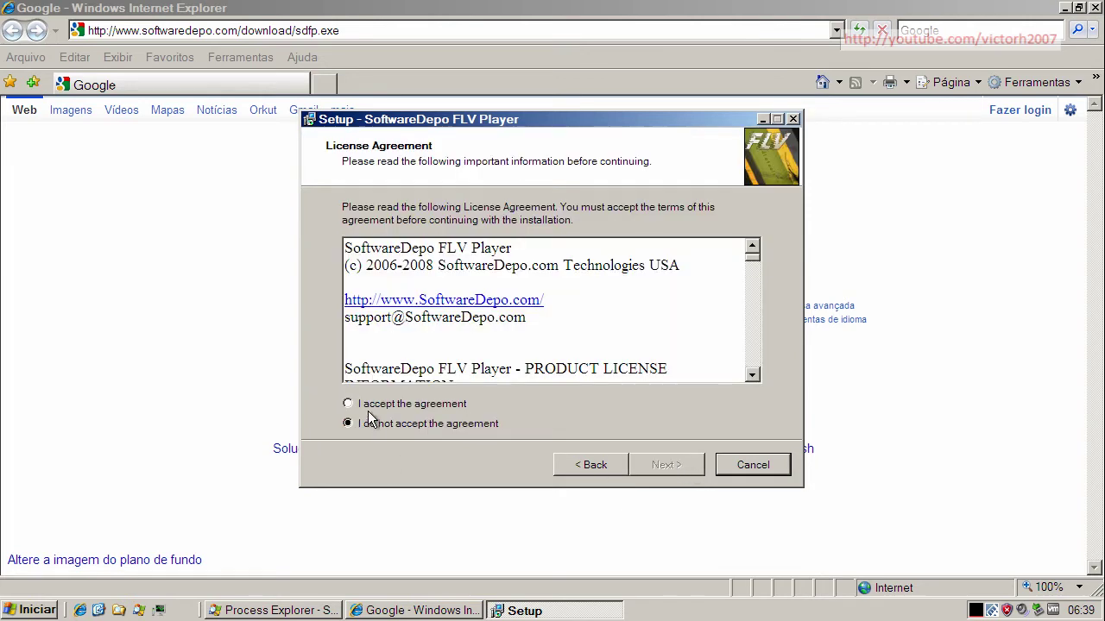
left_click(348, 403)
left_click(661, 470)
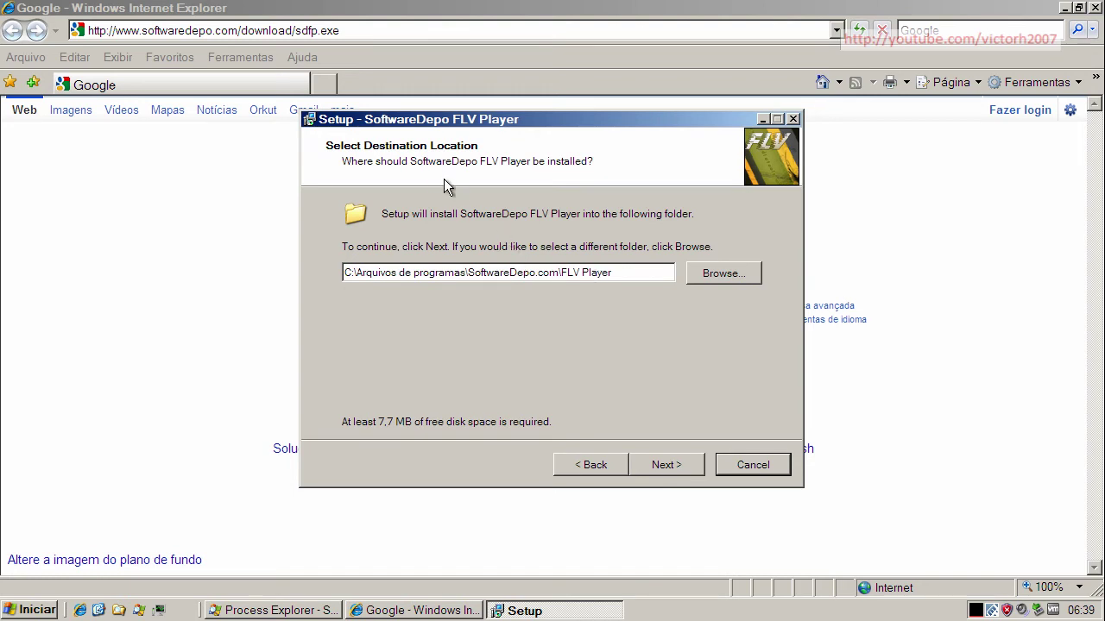
left_click(668, 468)
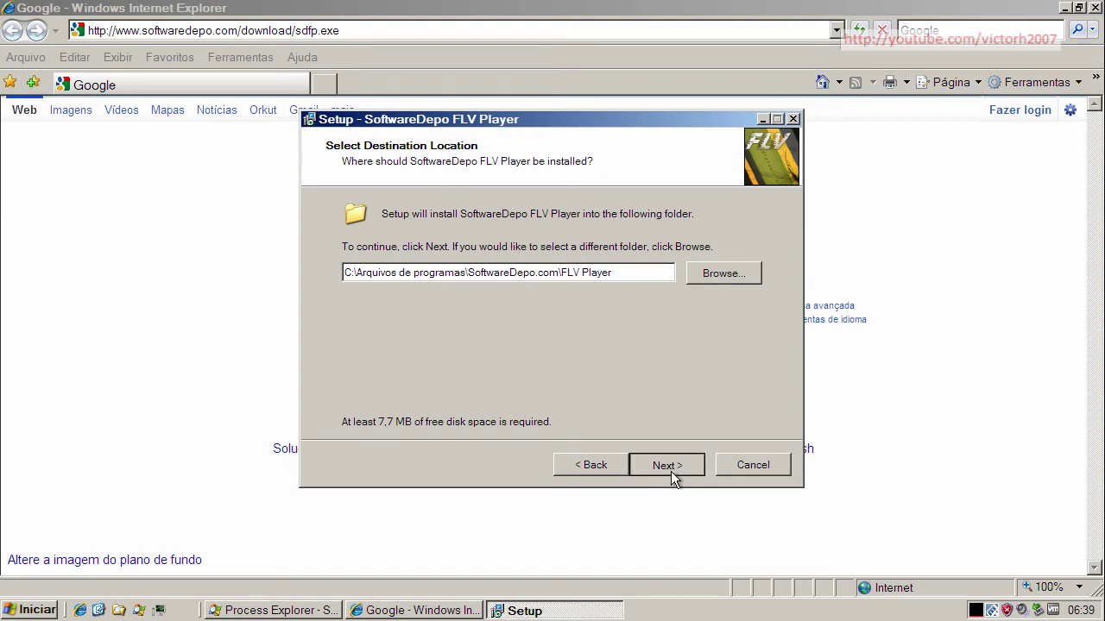
left_click(669, 469)
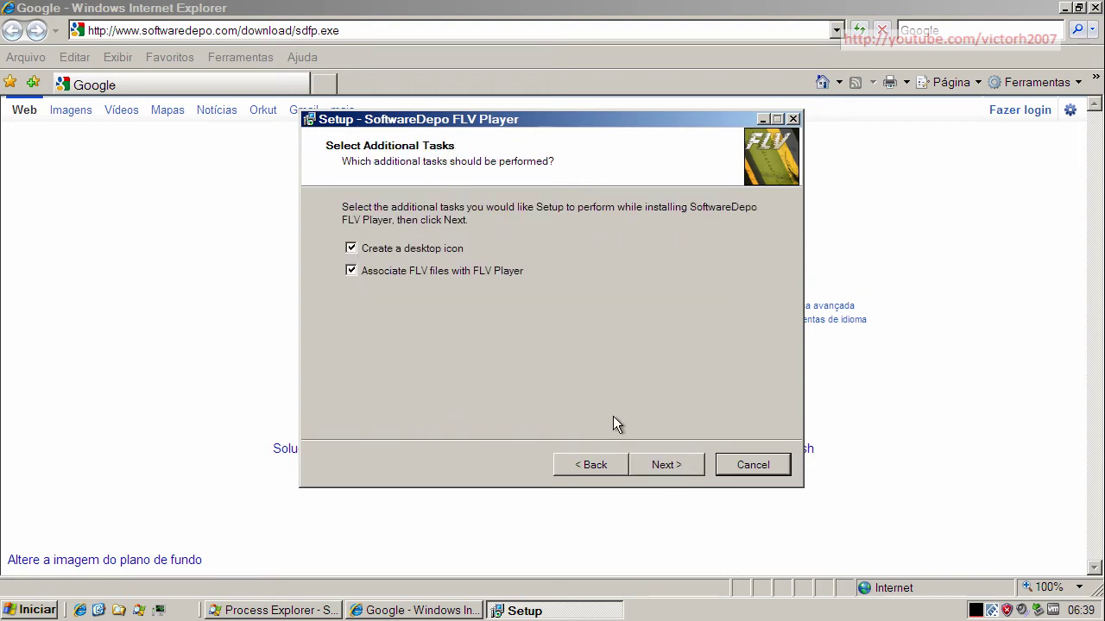
left_click(677, 466)
left_click(674, 467)
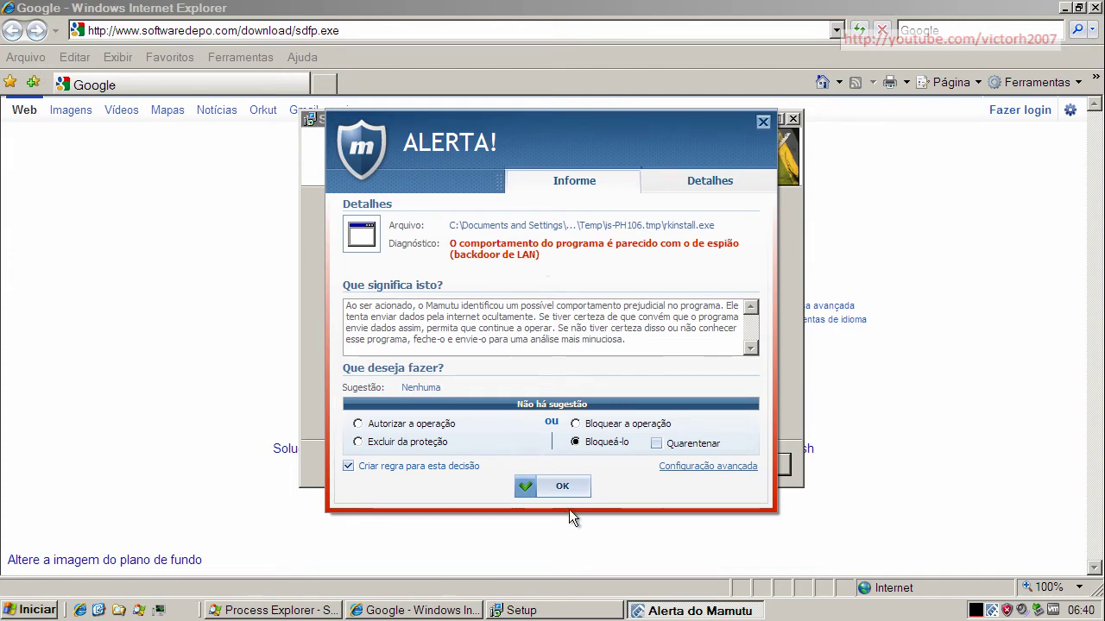
Block rkinstall.exe in the Mamutu alert and finish the FLV Player setup with the option to restart the computer later.
left_click(555, 489)
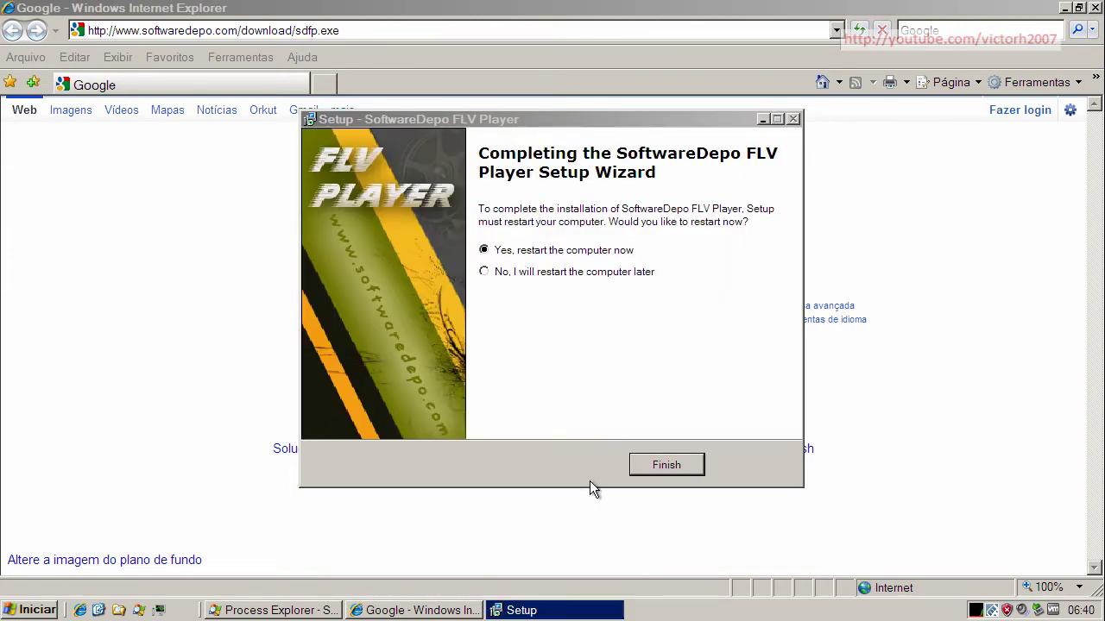
left_click(487, 272)
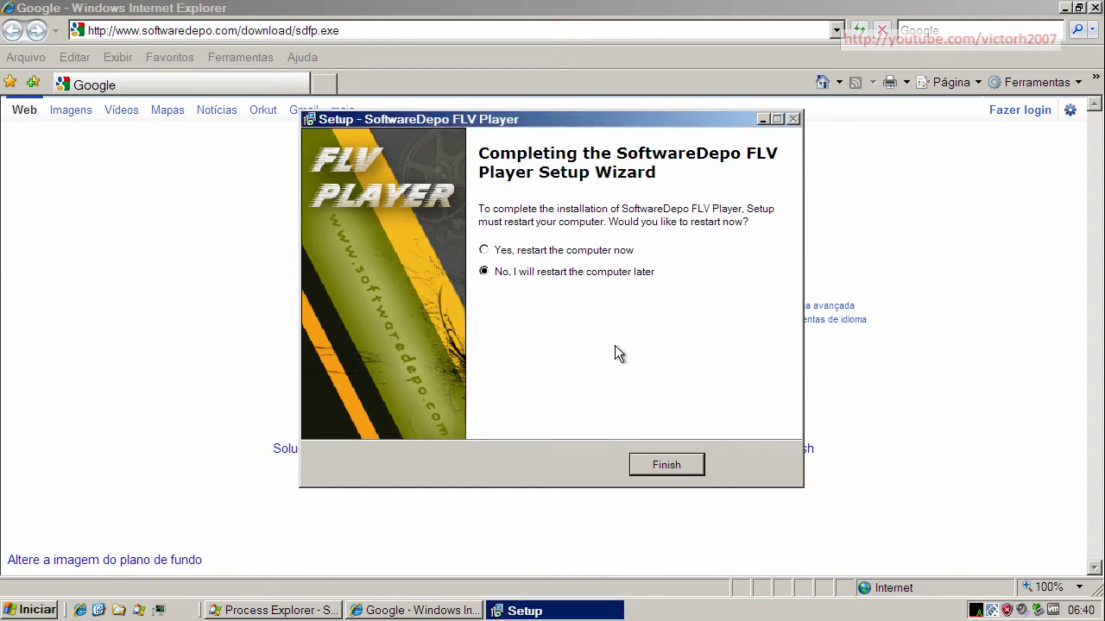
left_click(656, 459)
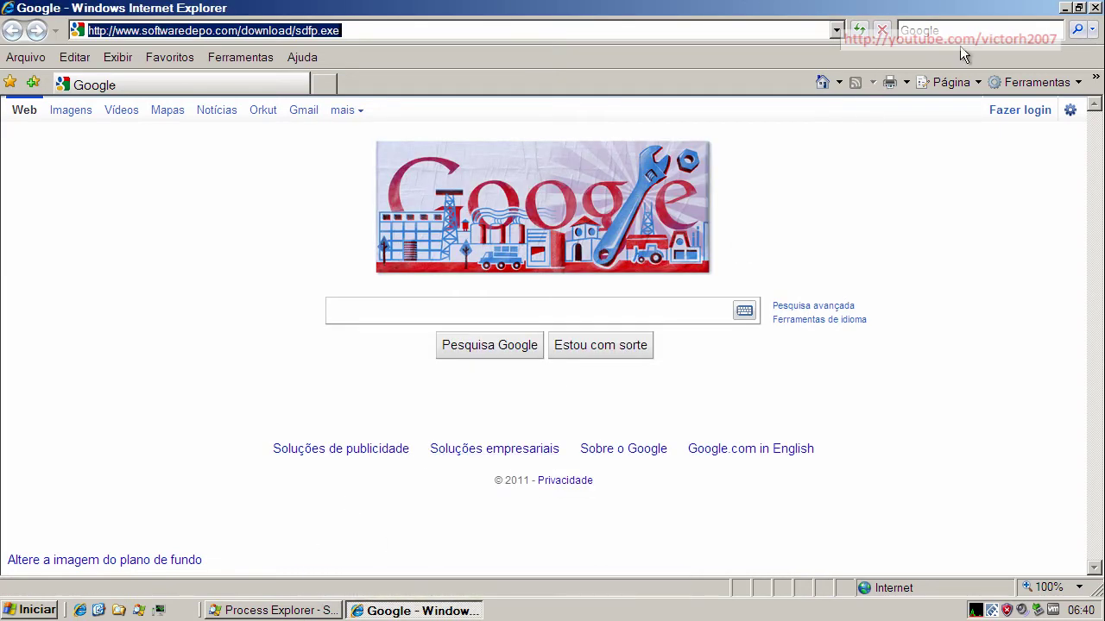
Close the browser, check the running processes in Process Explorer, and close it.
left_click(1095, 8)
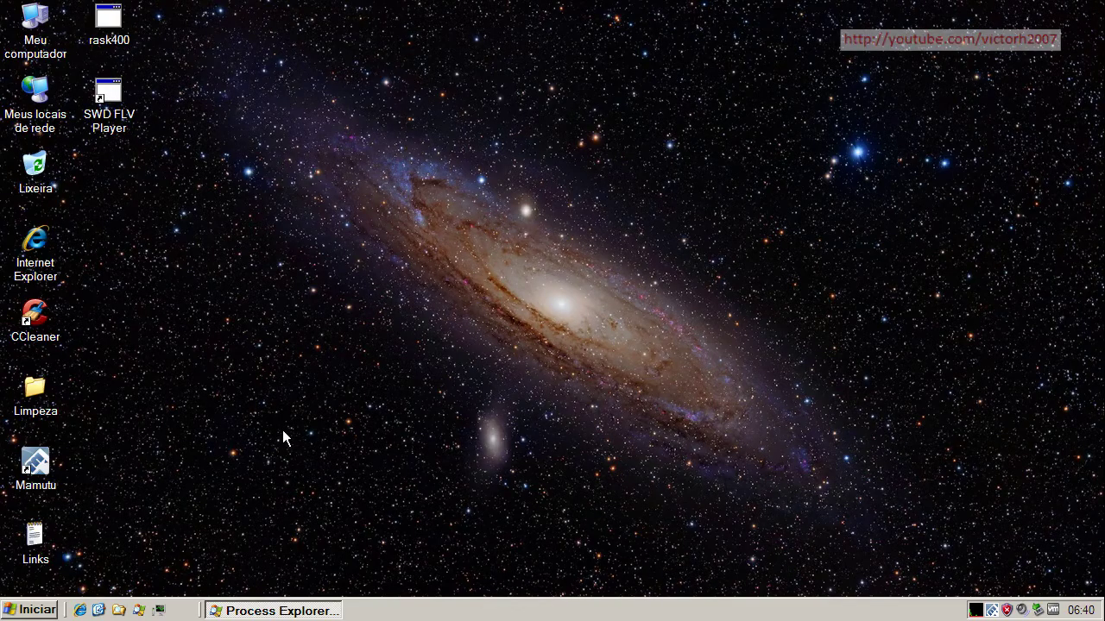
left_click(278, 610)
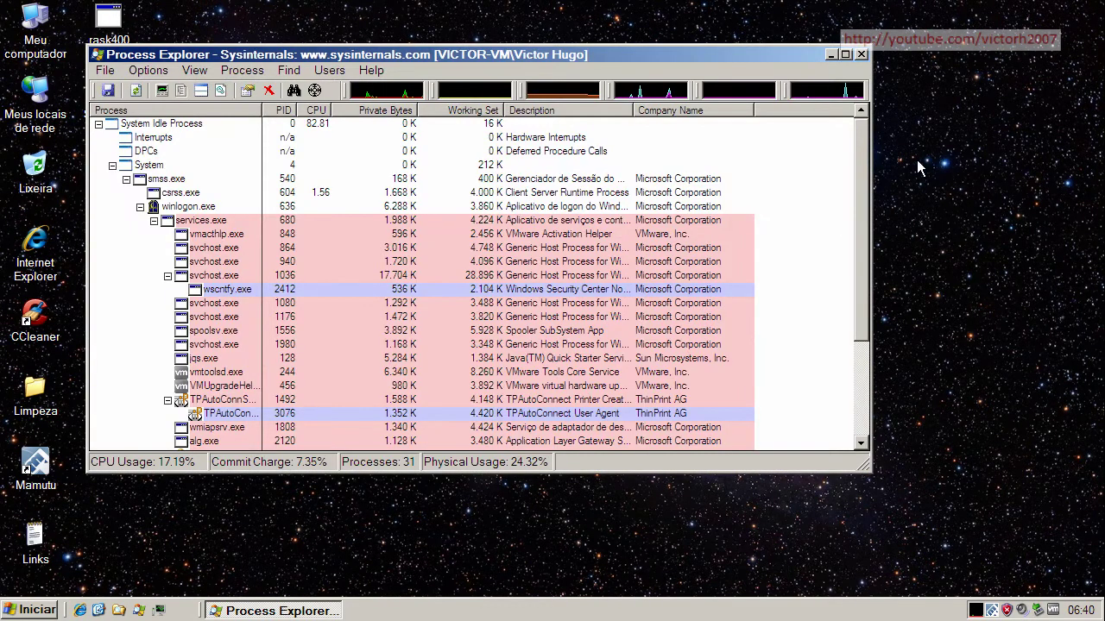
left_click_drag(863, 203, 857, 76)
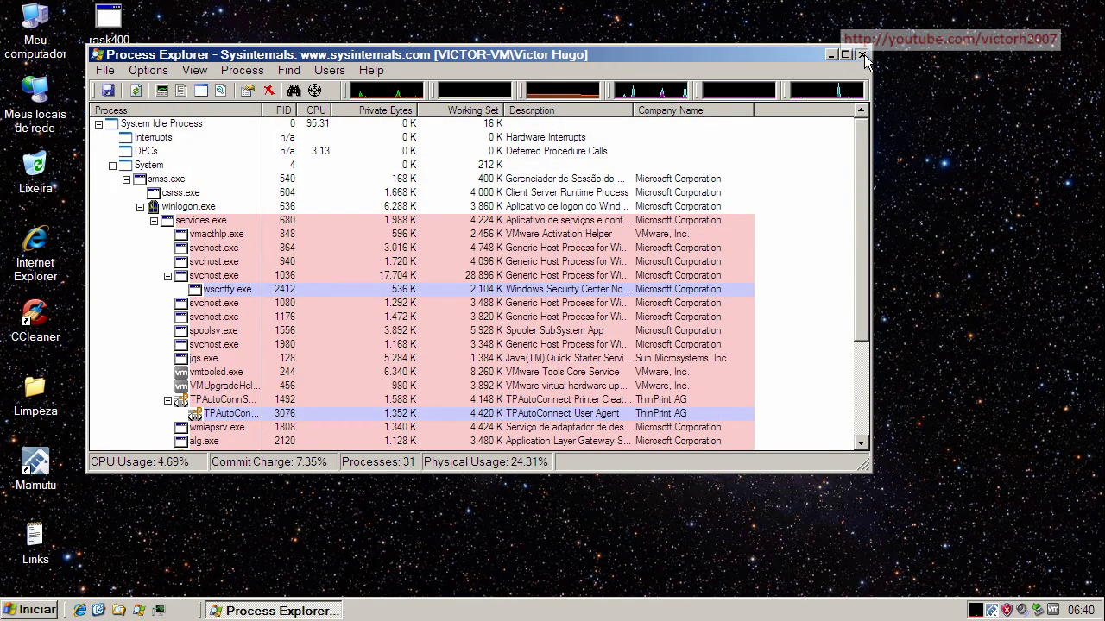
left_click(861, 51)
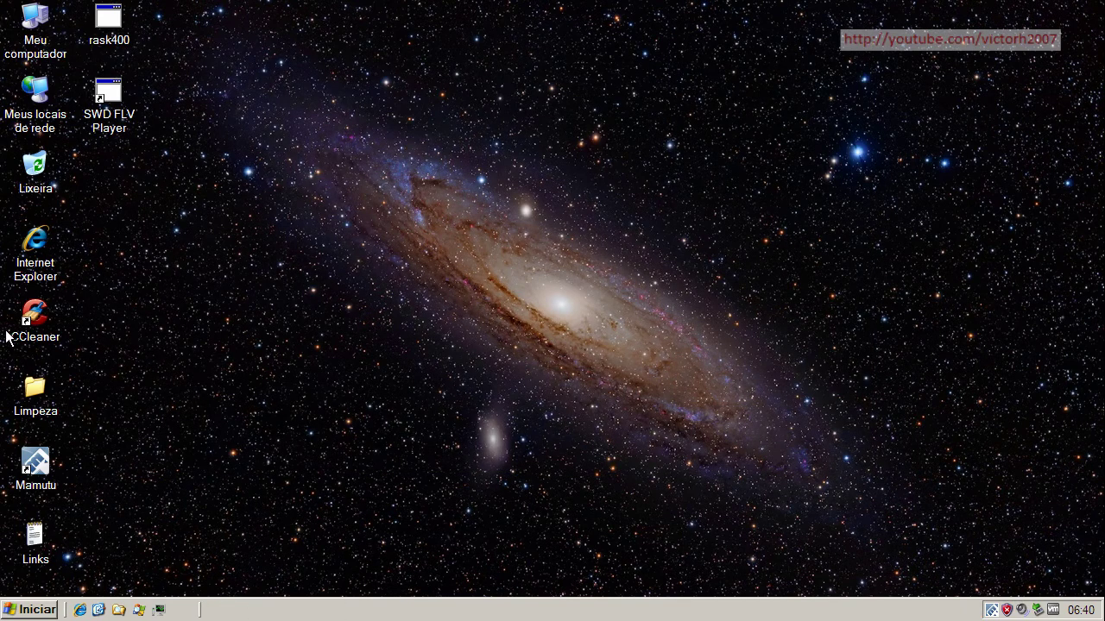
Clean the system's temporary files with CCleaner using the selected Windows items, and close the program.
double_click(37, 321)
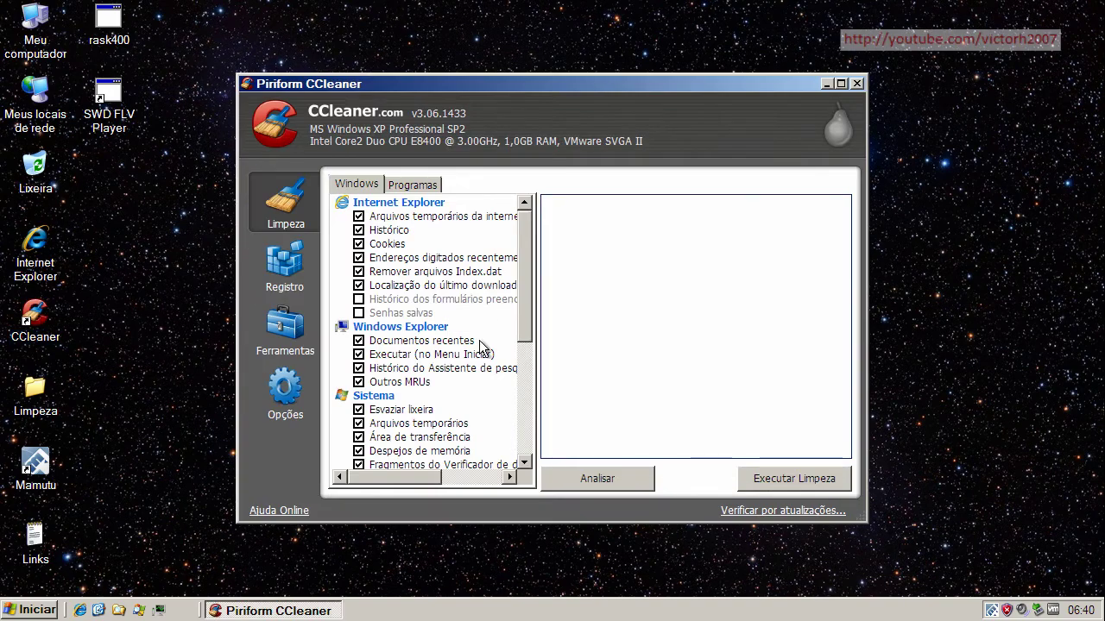
left_click(798, 481)
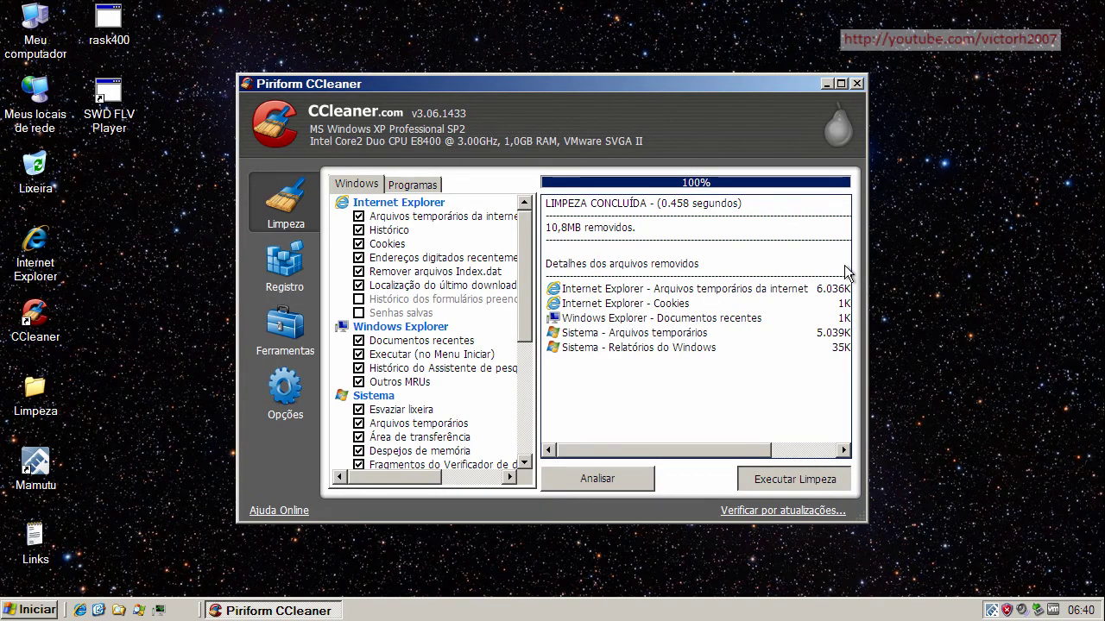
key("Return")
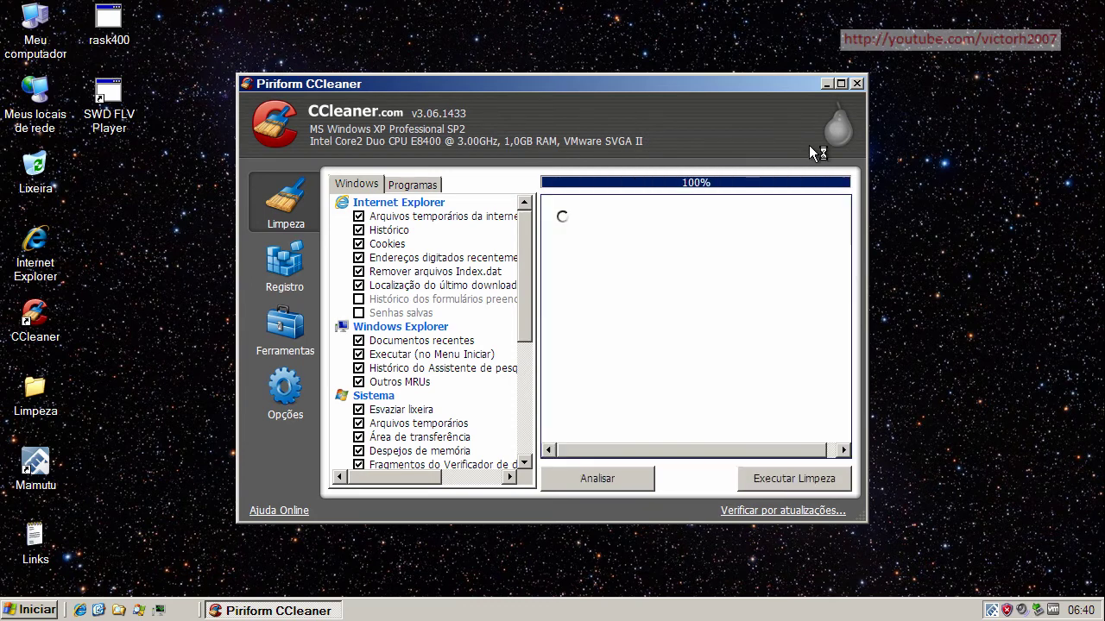
left_click(857, 84)
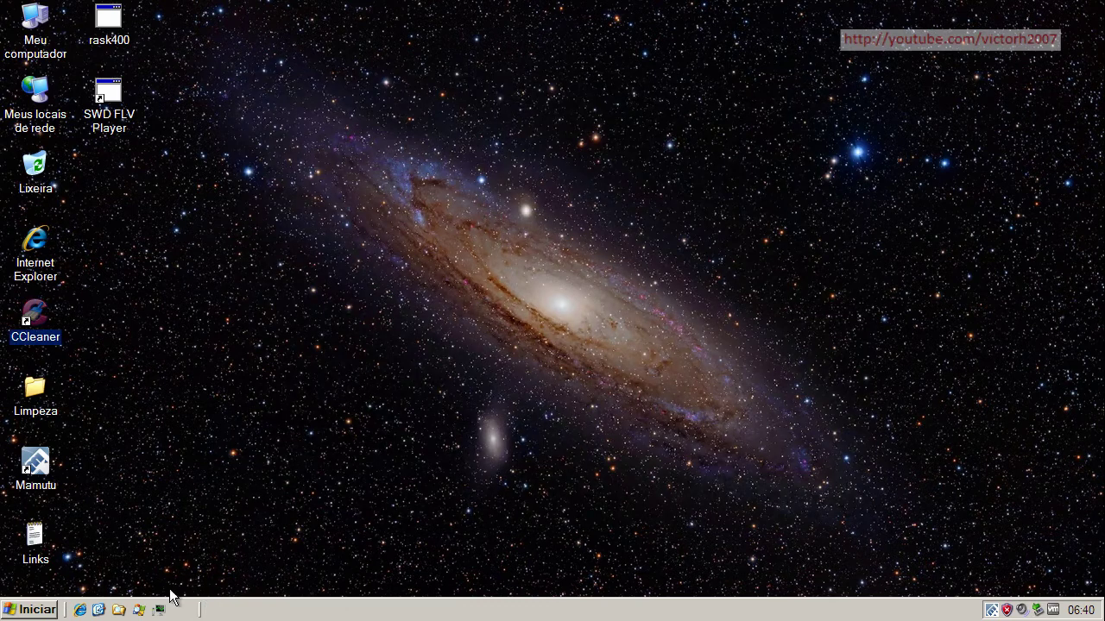
Launch CCE from the x32 subfolder of cce_1.6.183539.73_x32 in the Limpeza folder and close the folder window.
double_click(36, 395)
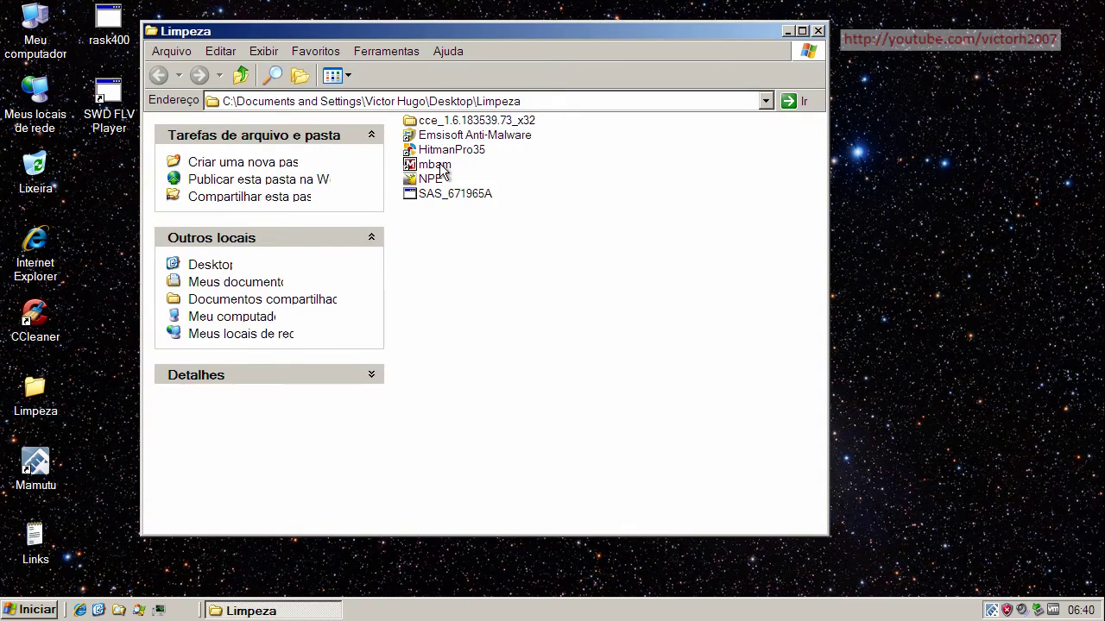
left_click(430, 125)
double_click(430, 125)
double_click(432, 122)
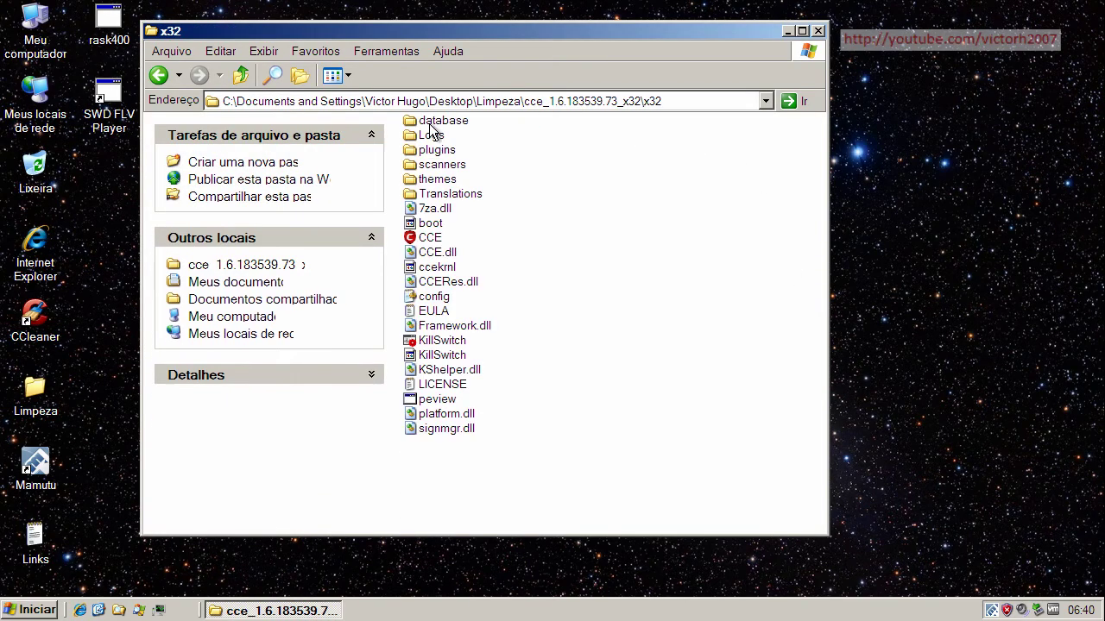
left_click(429, 238)
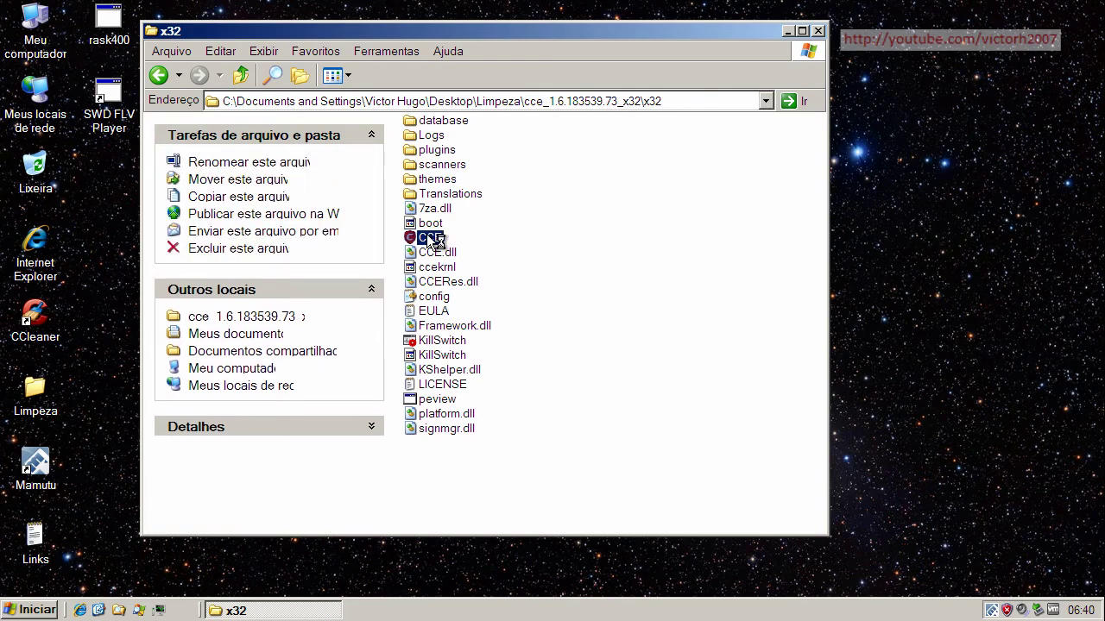
left_click(818, 32)
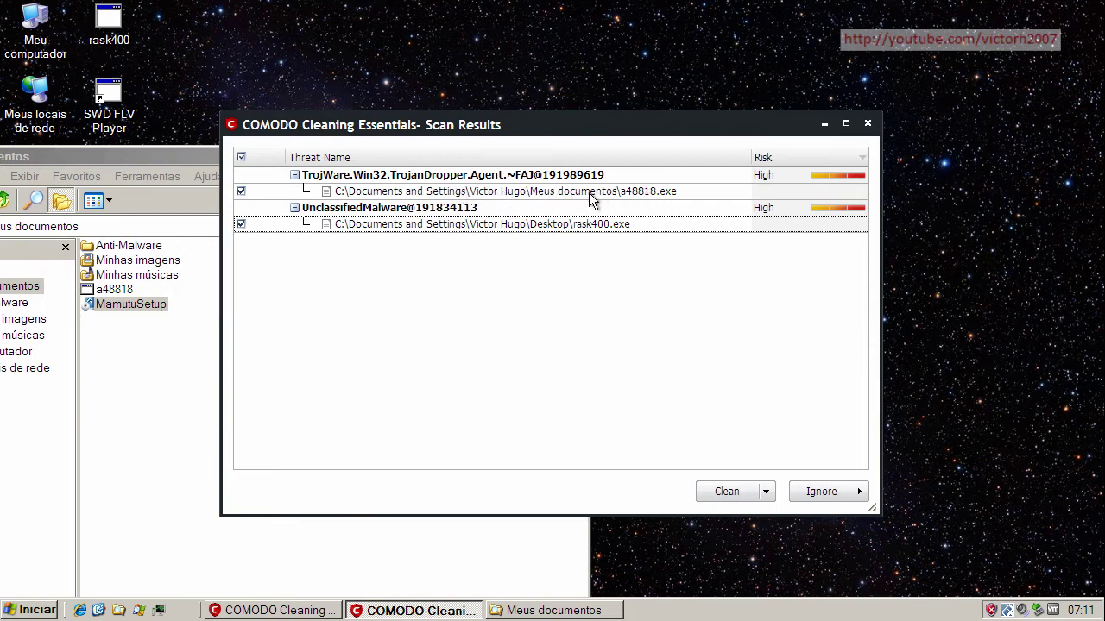
Check the detected files a48818.exe and rask400.exe in their folders and clean both threats in COMODO Cleaning Essentials.
left_click(112, 294)
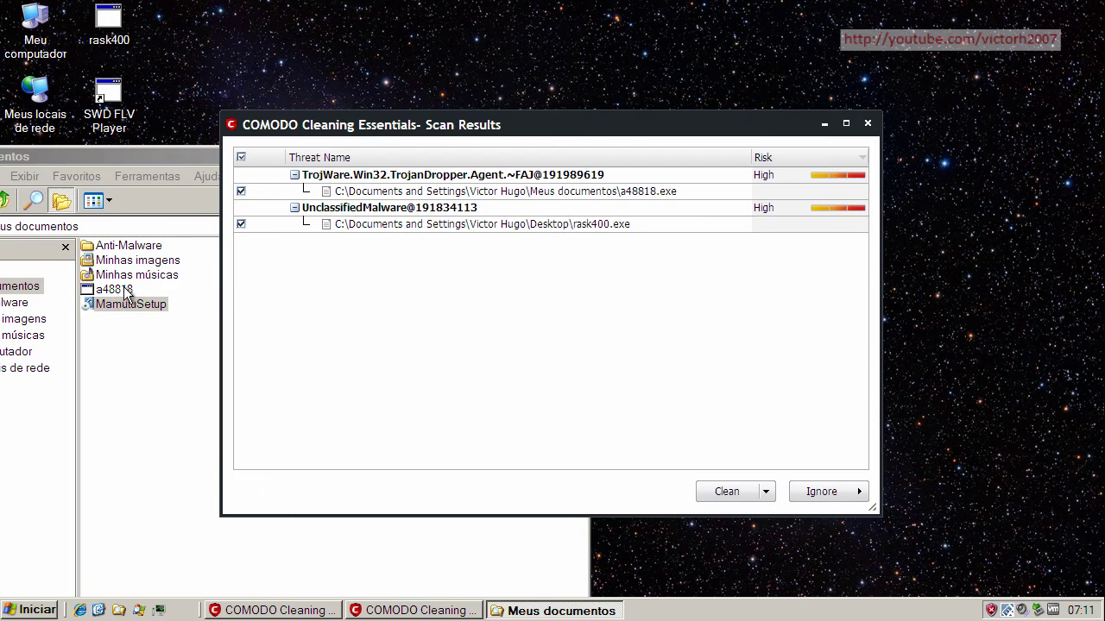
left_click(620, 225)
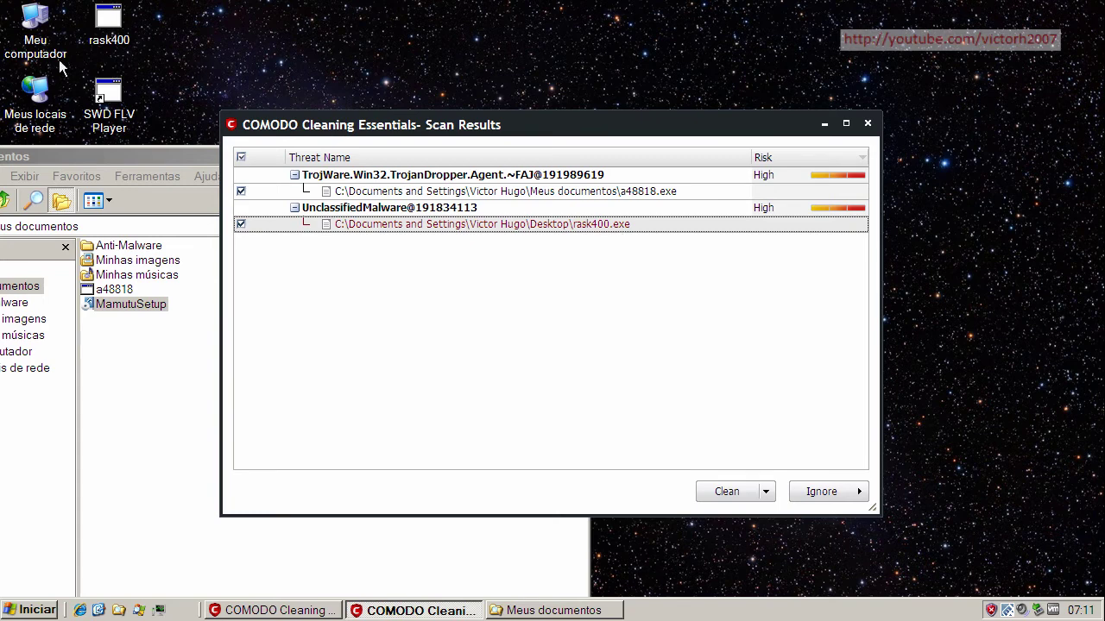
left_click(125, 35)
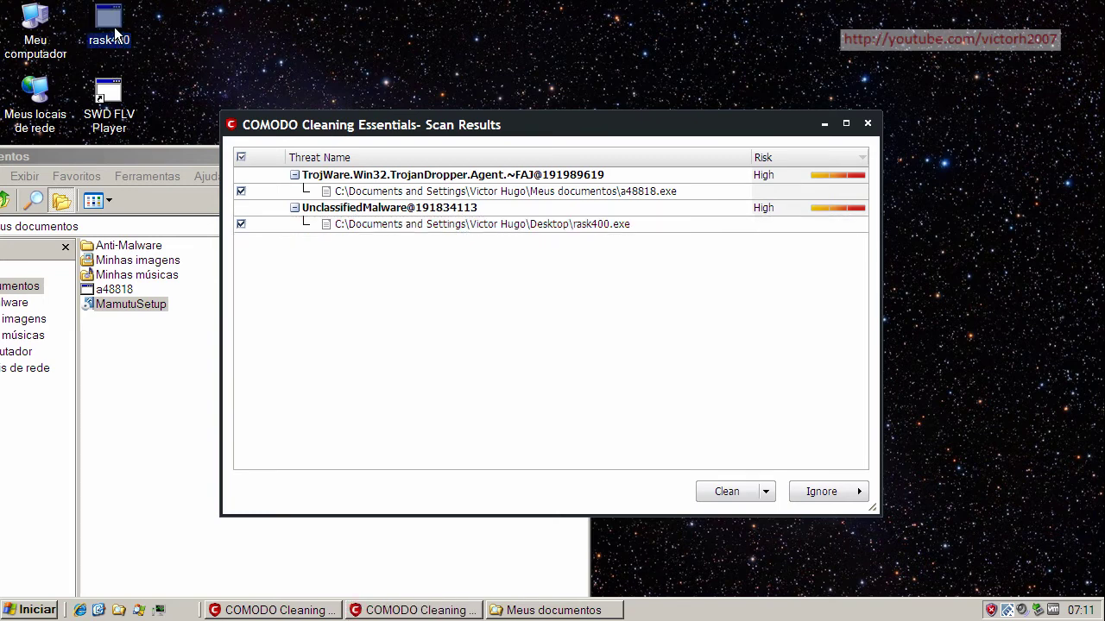
left_click(726, 491)
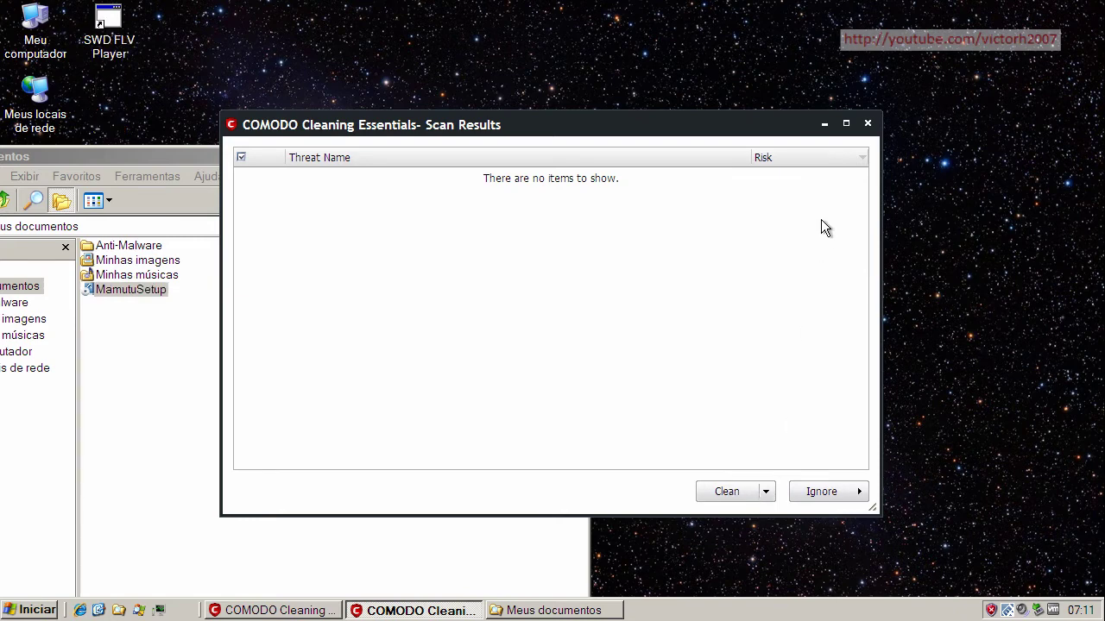
Close the scan results, accept the computer restart, and confirm sending MamutuSetup to the Recycle Bin.
left_click(866, 124)
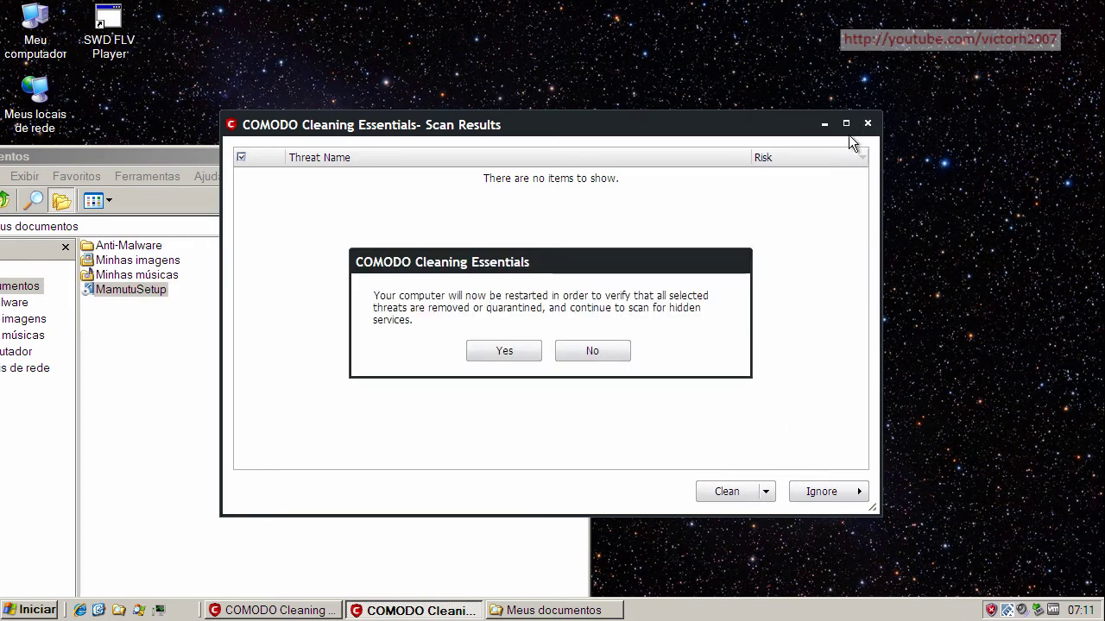
left_click(505, 351)
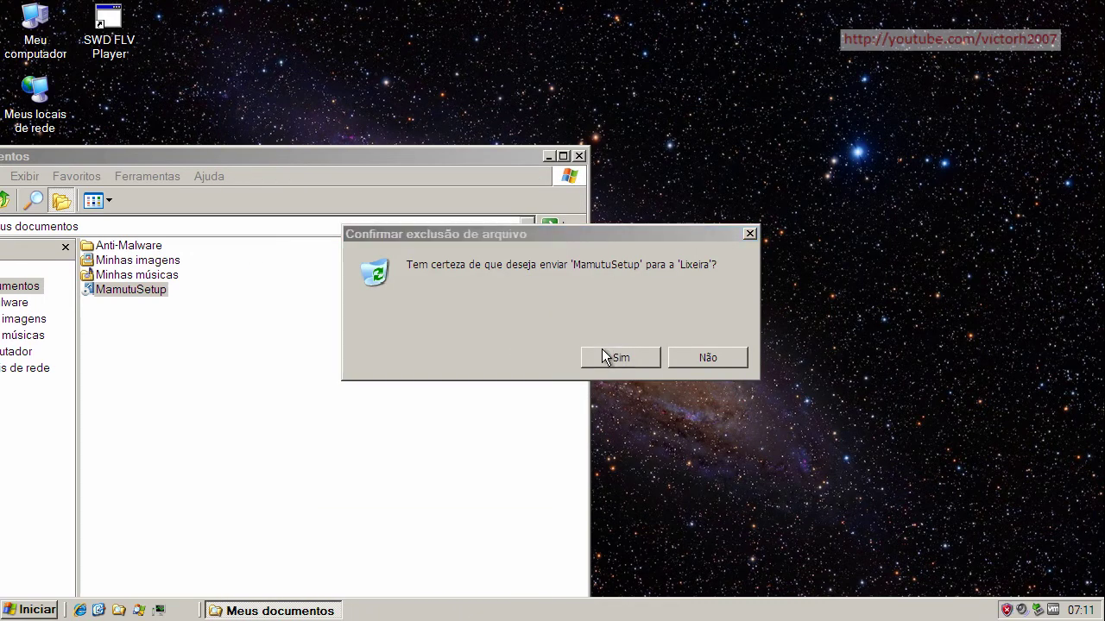
left_click(618, 357)
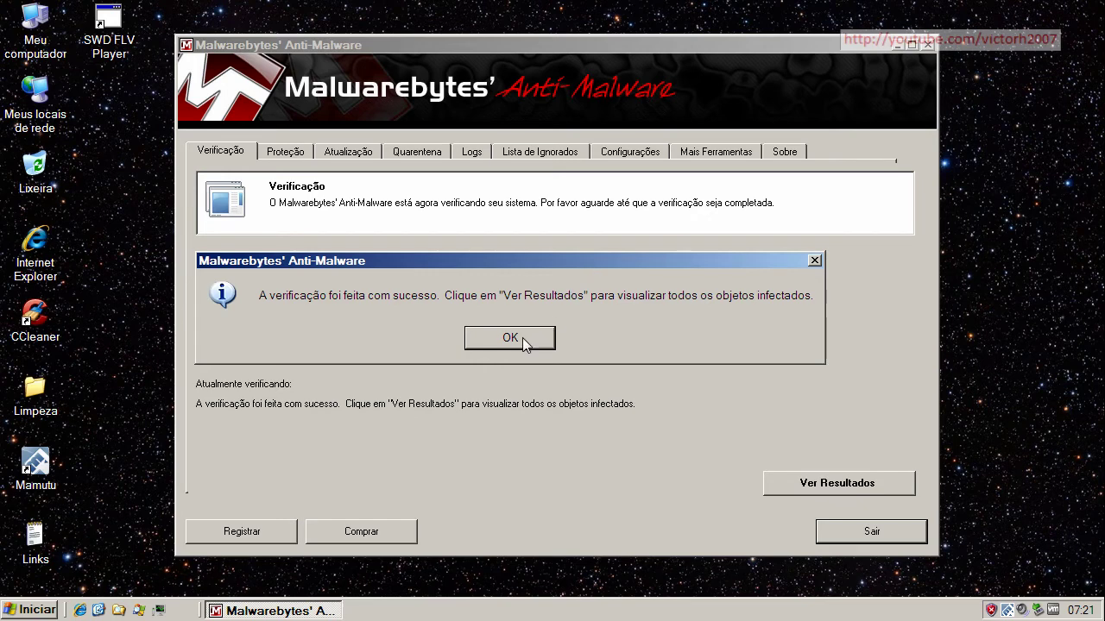
Show the Malwarebytes quick scan results and widen the columns to read the detected item's full name and path.
left_click(522, 337)
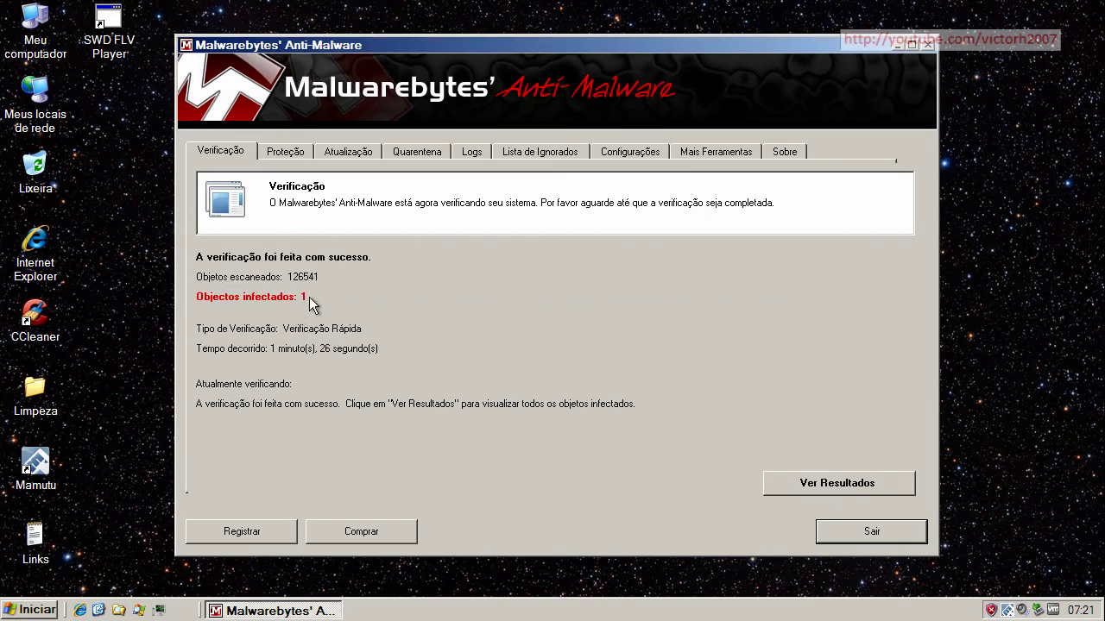
left_click(844, 485)
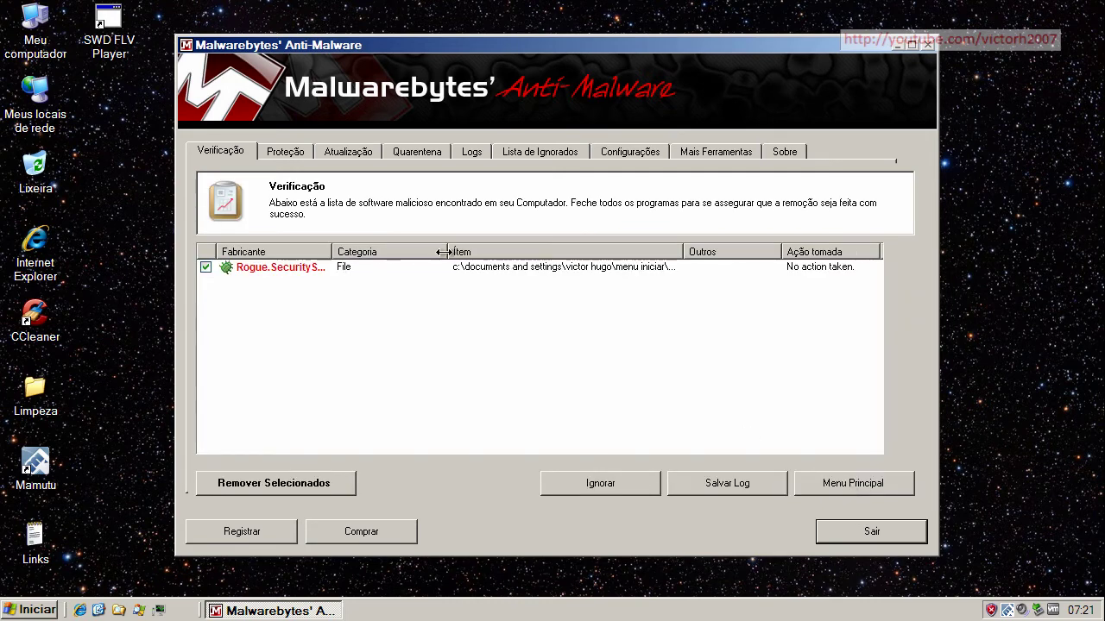
left_click_drag(447, 252, 475, 251)
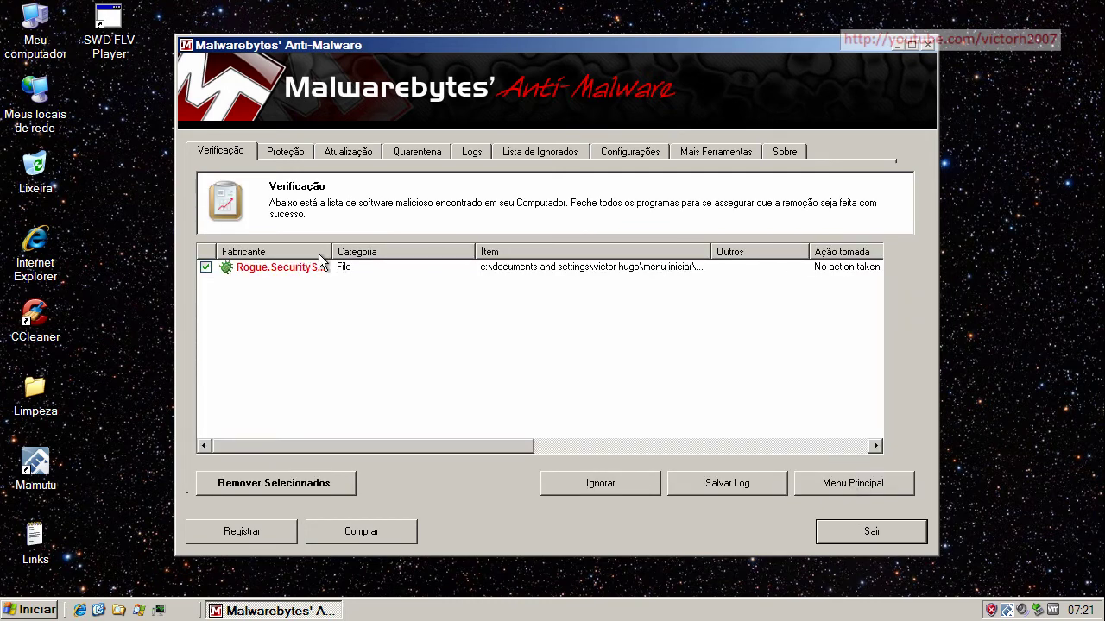
left_click_drag(332, 251, 405, 250)
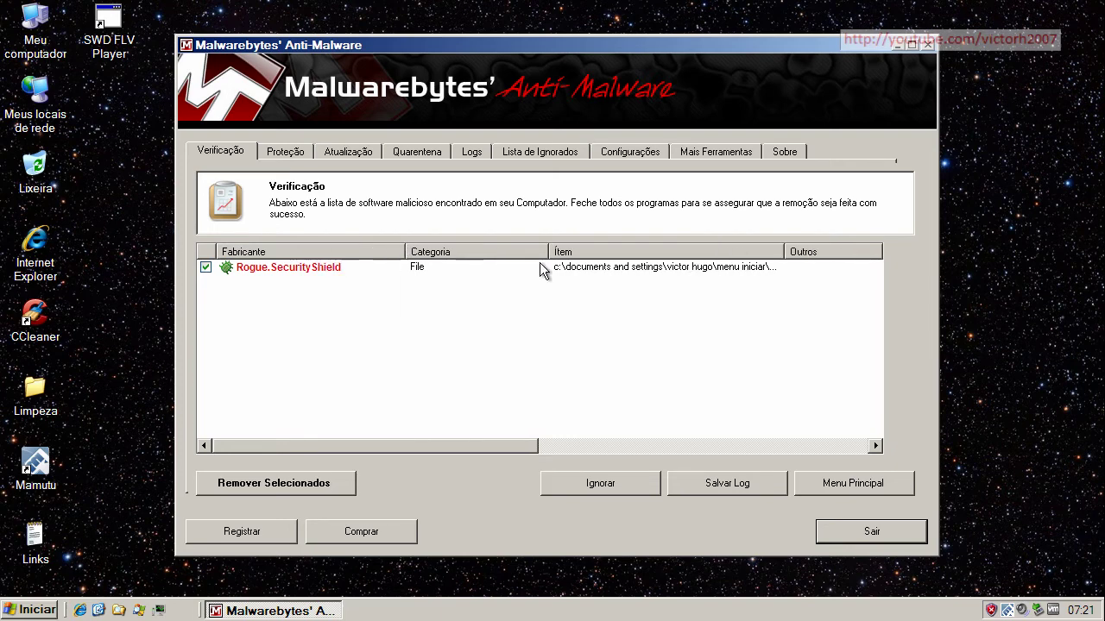
left_click_drag(784, 251, 876, 252)
left_click_drag(455, 448, 639, 448)
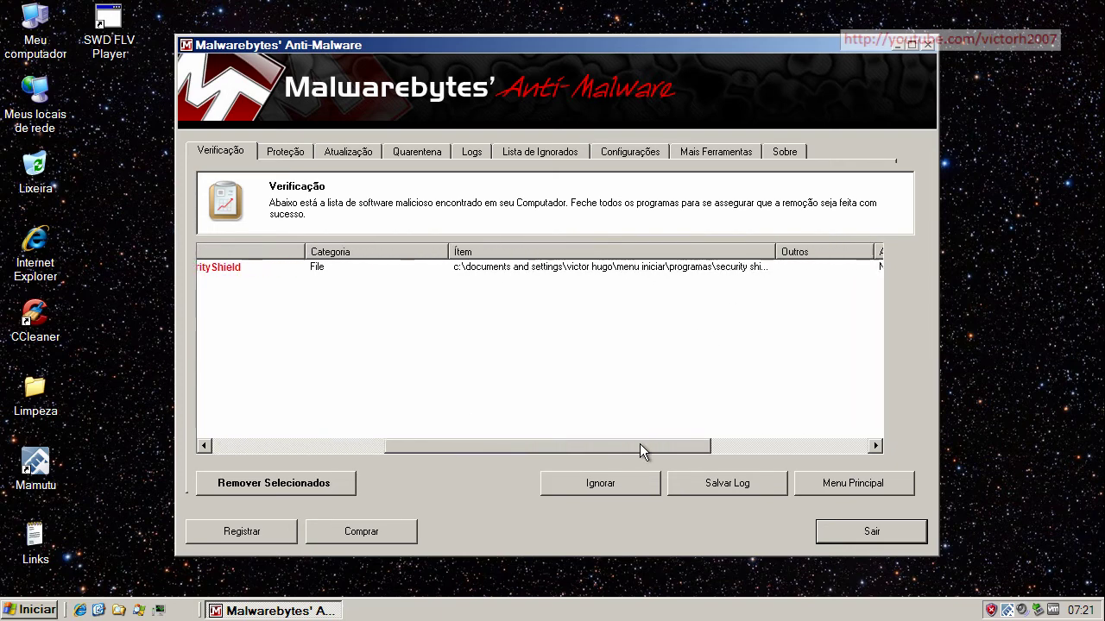
left_click_drag(769, 251, 838, 251)
left_click_drag(493, 448, 263, 423)
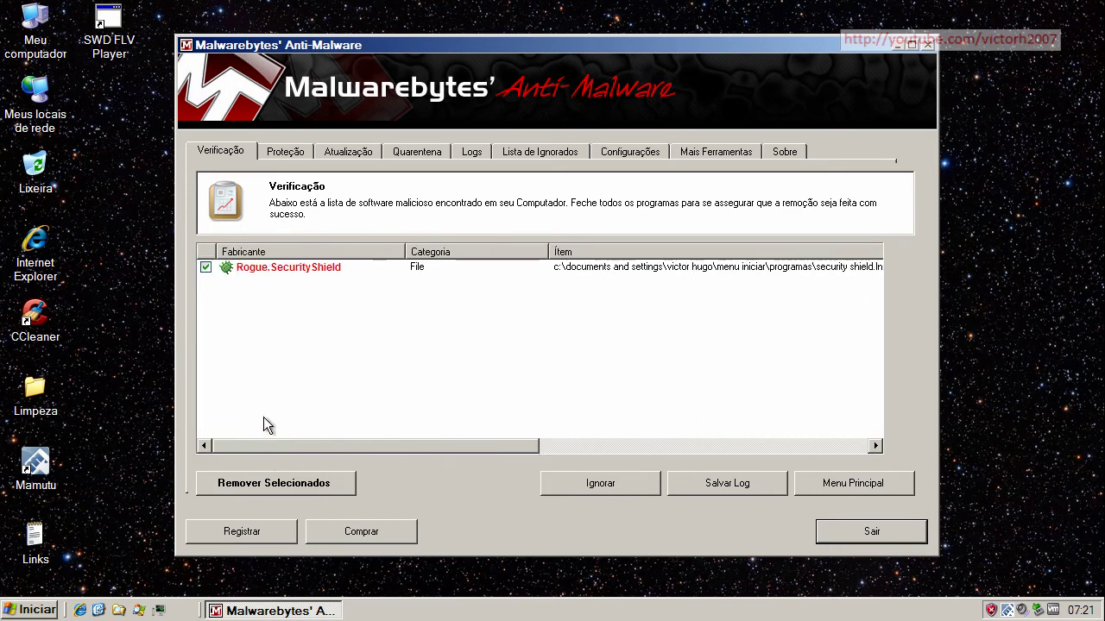
Remove the selected Rogue.SecurityShield item, then close the scan log and Malwarebytes' Anti-Malware.
left_click(296, 268)
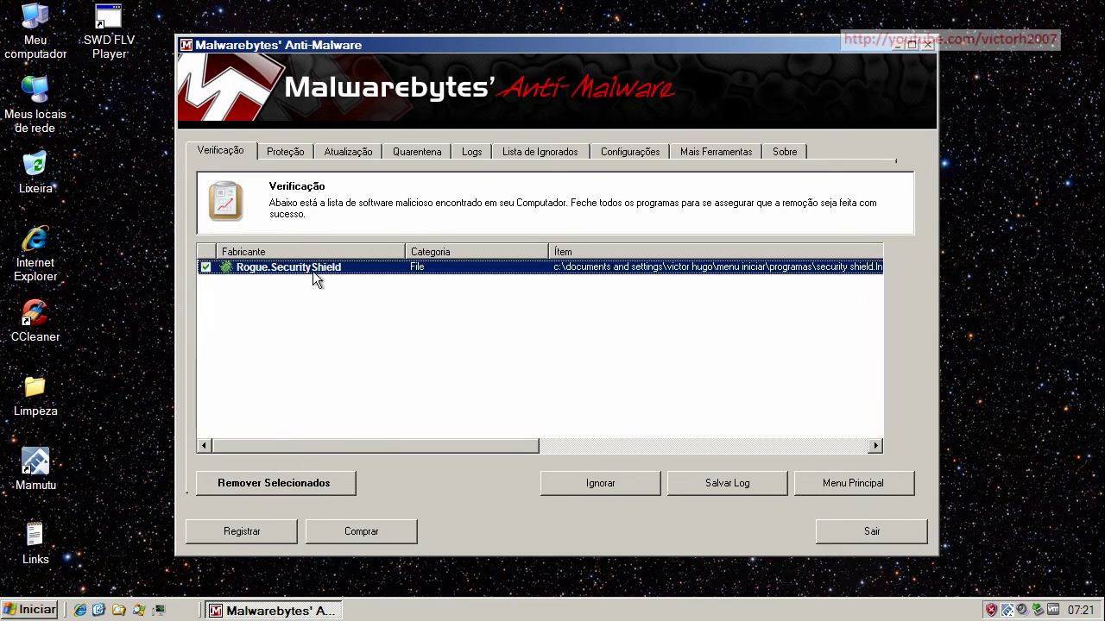
left_click(306, 486)
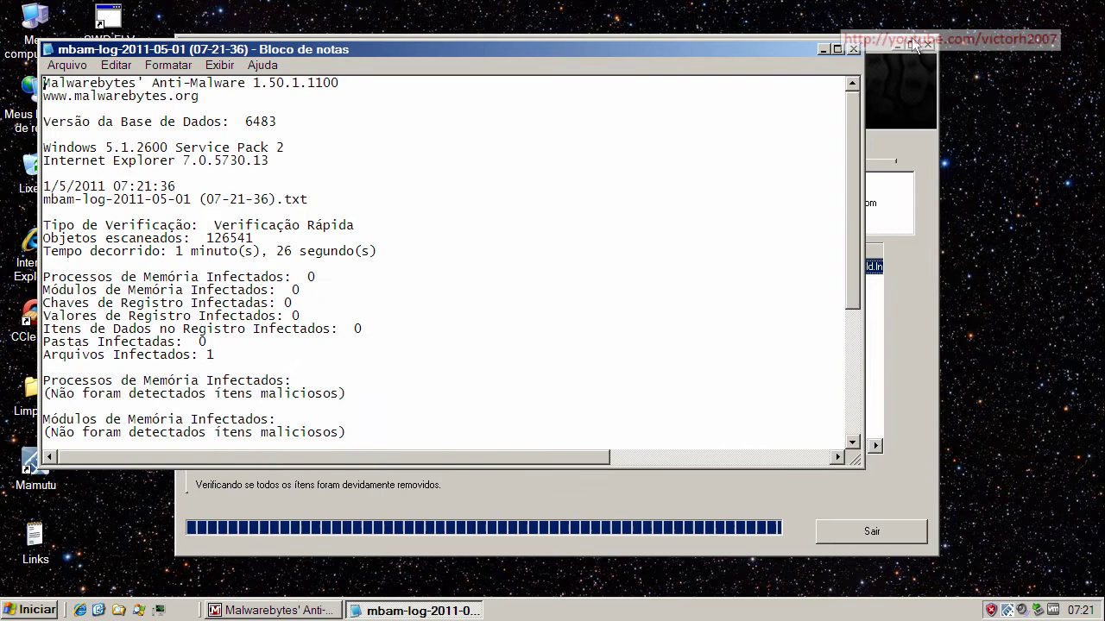
left_click(852, 49)
left_click(632, 357)
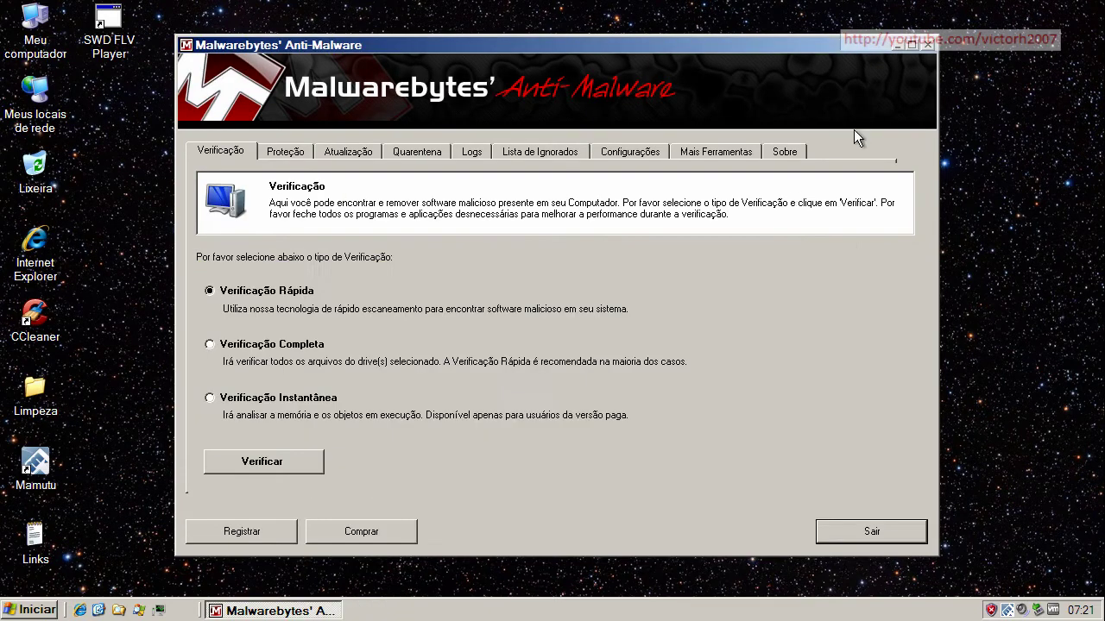
left_click(926, 43)
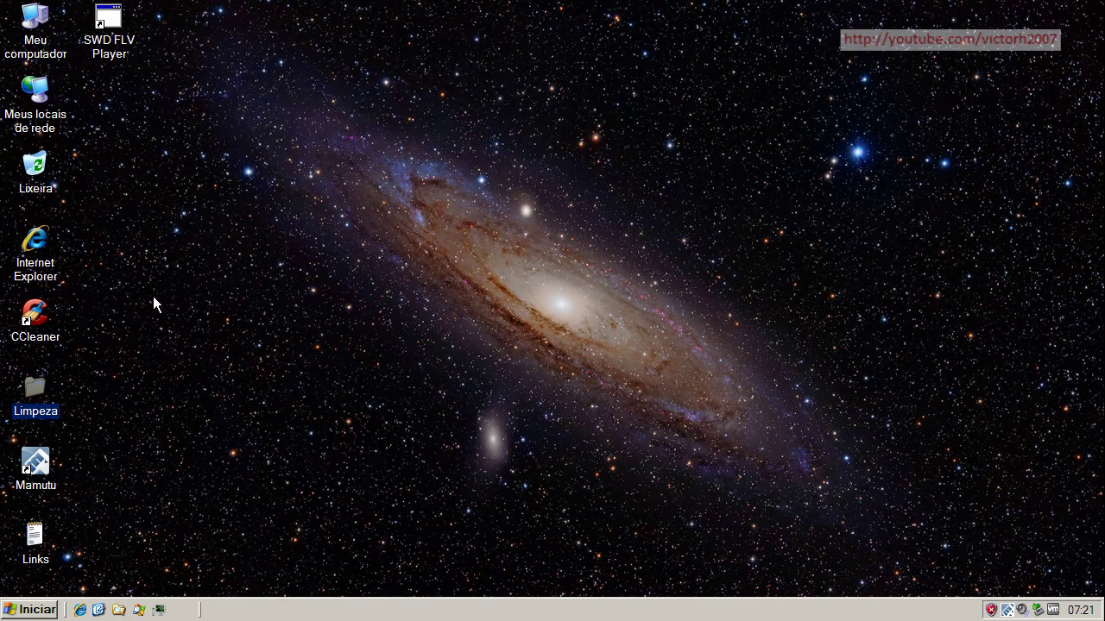
Launch HitmanPro35 from the Limpeza folder, close the folder window, and start a Hitman Pro scan.
double_click(35, 392)
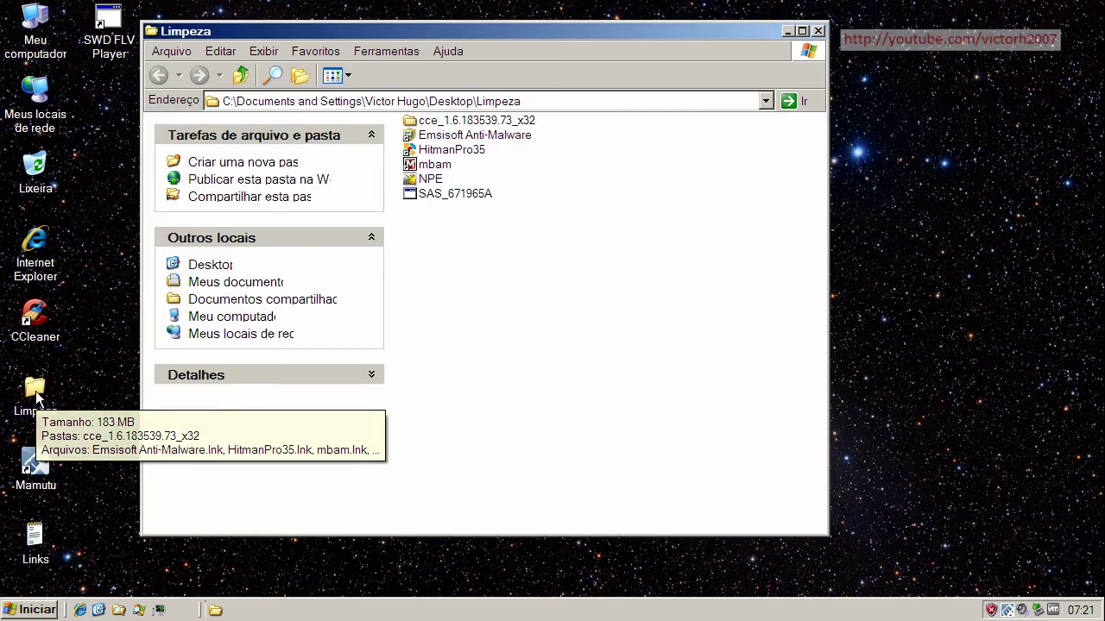
left_click(450, 151)
double_click(450, 151)
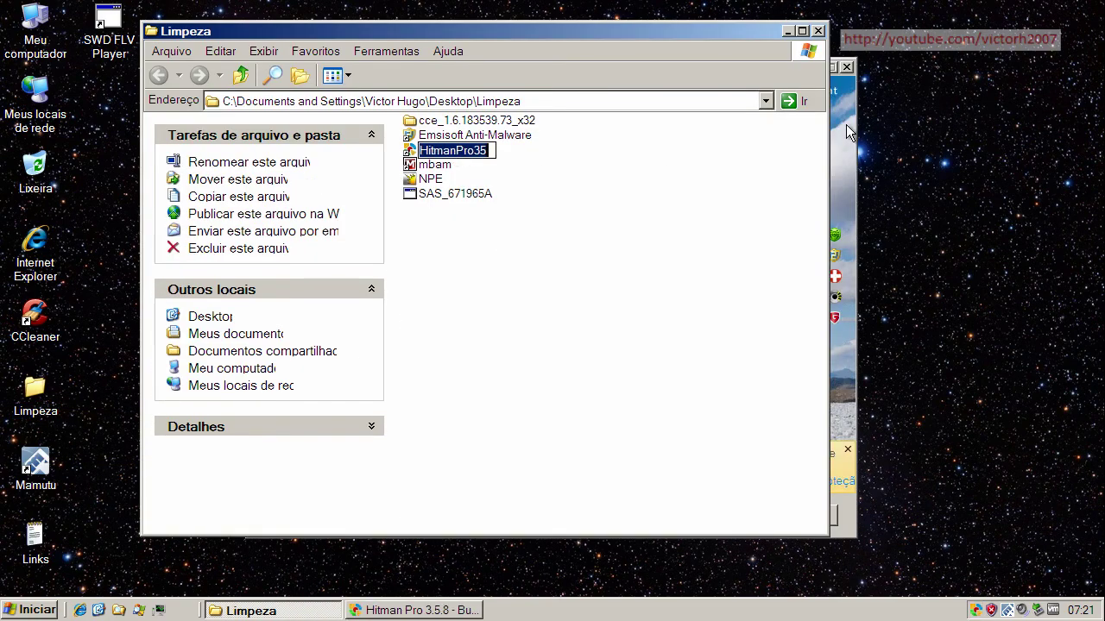
left_click(818, 31)
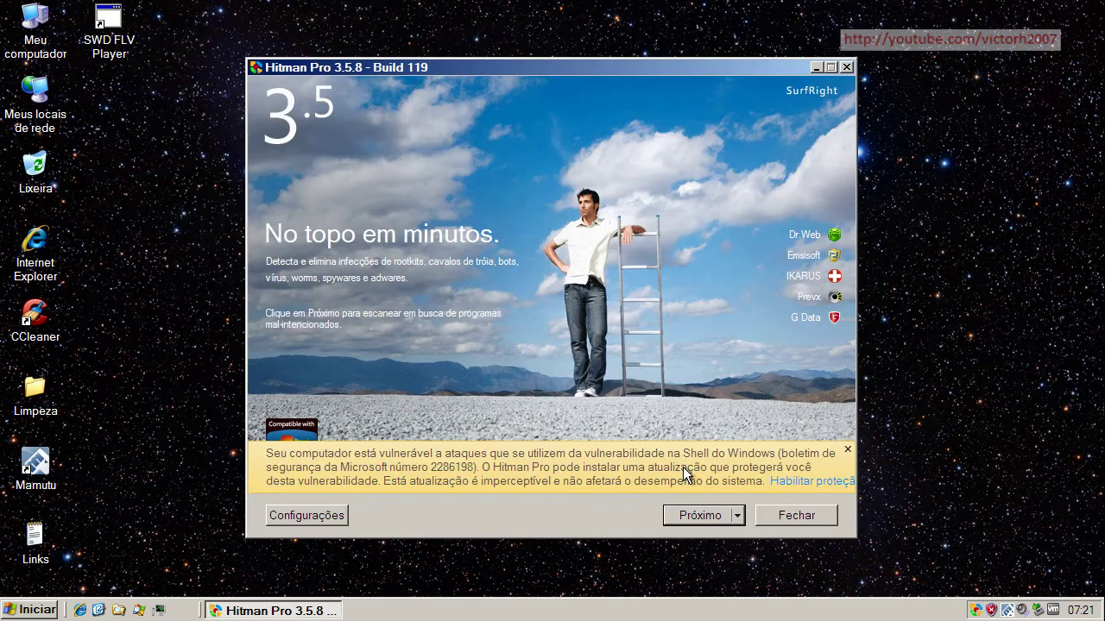
left_click(697, 516)
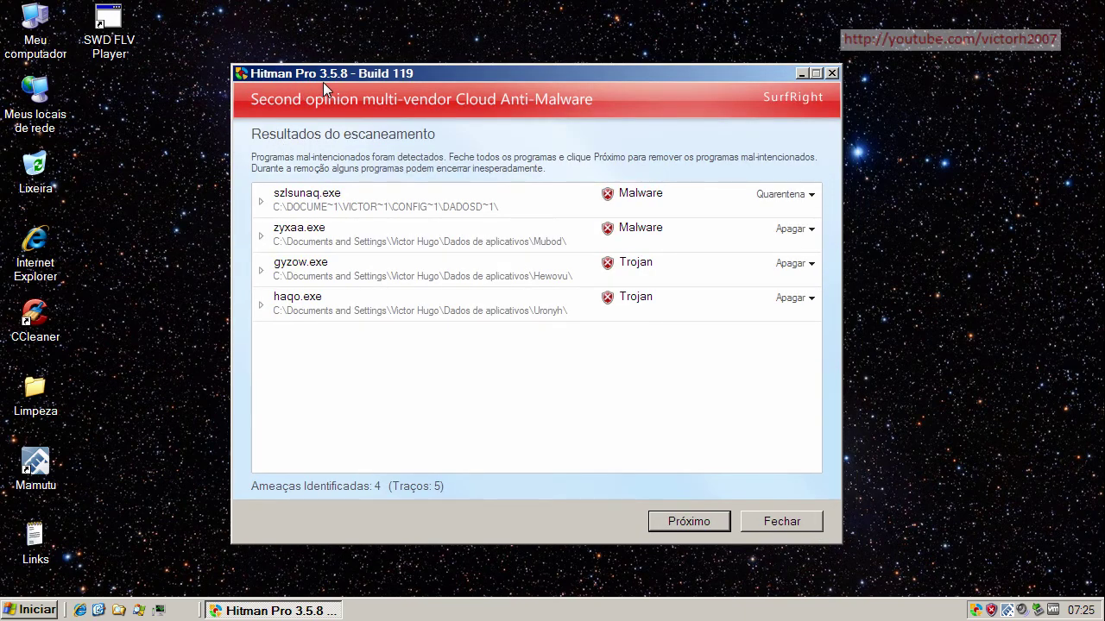
Expand szlsunaq.exe, zyxaa.exe, gyzow.exe and haqo.exe in the Hitman Pro results to examine each engine's detections.
left_click(261, 207)
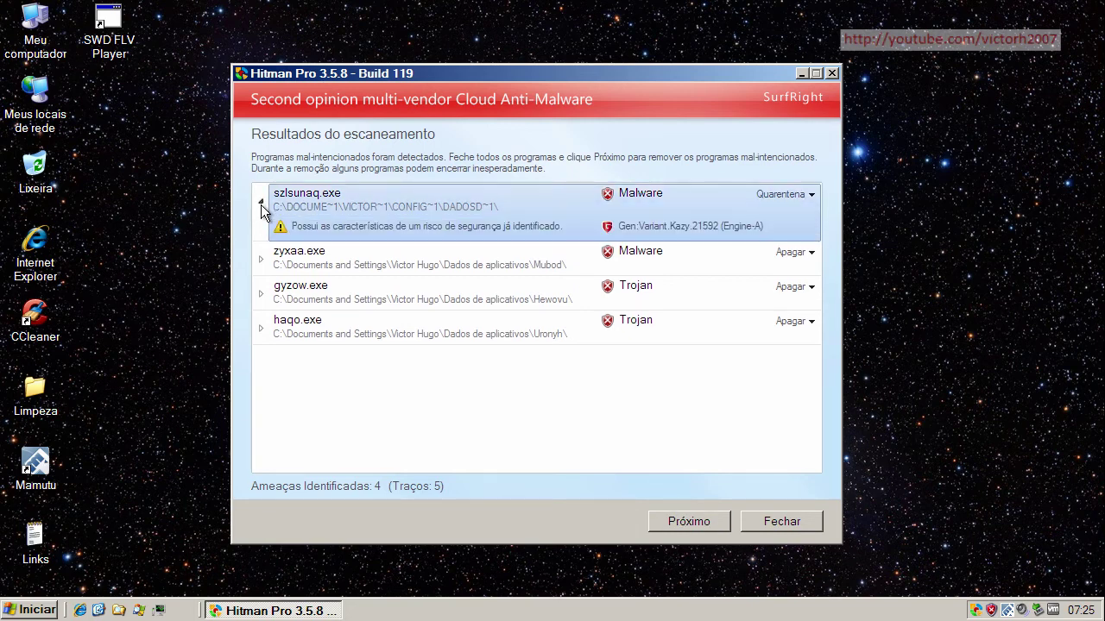
left_click(262, 262)
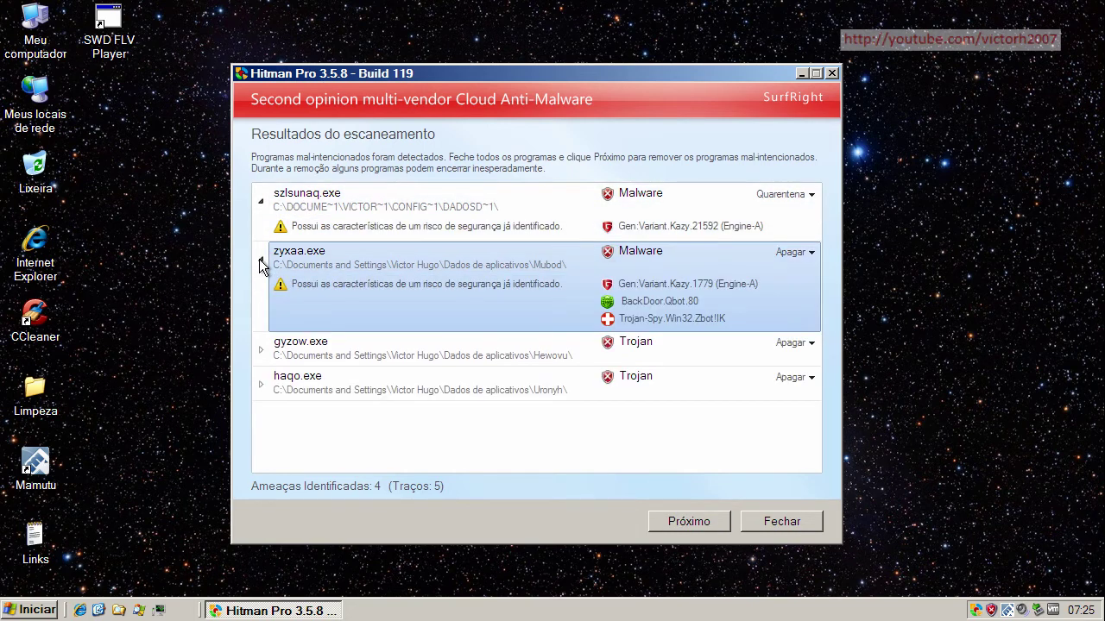
left_click(685, 226)
left_click(691, 264)
left_click(263, 359)
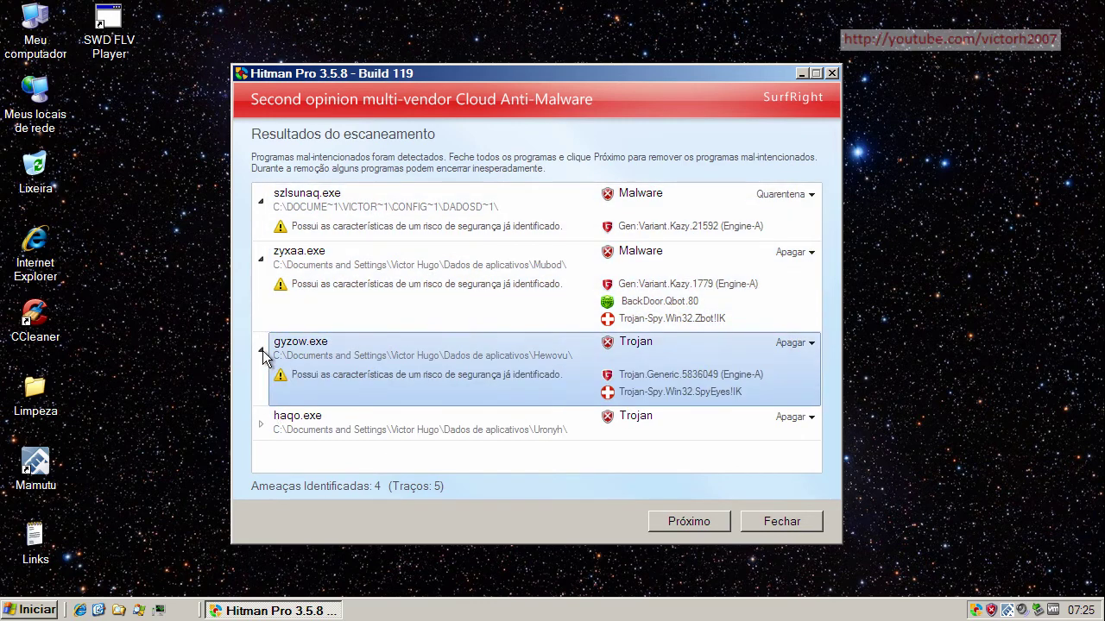
left_click(263, 430)
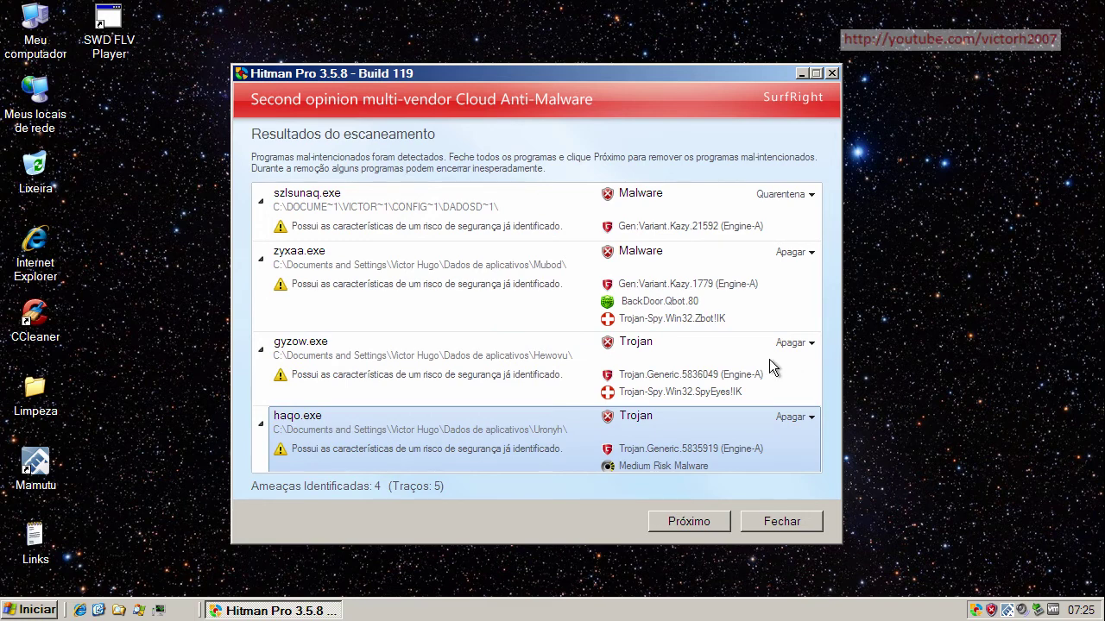
left_click(683, 358)
left_click(688, 432)
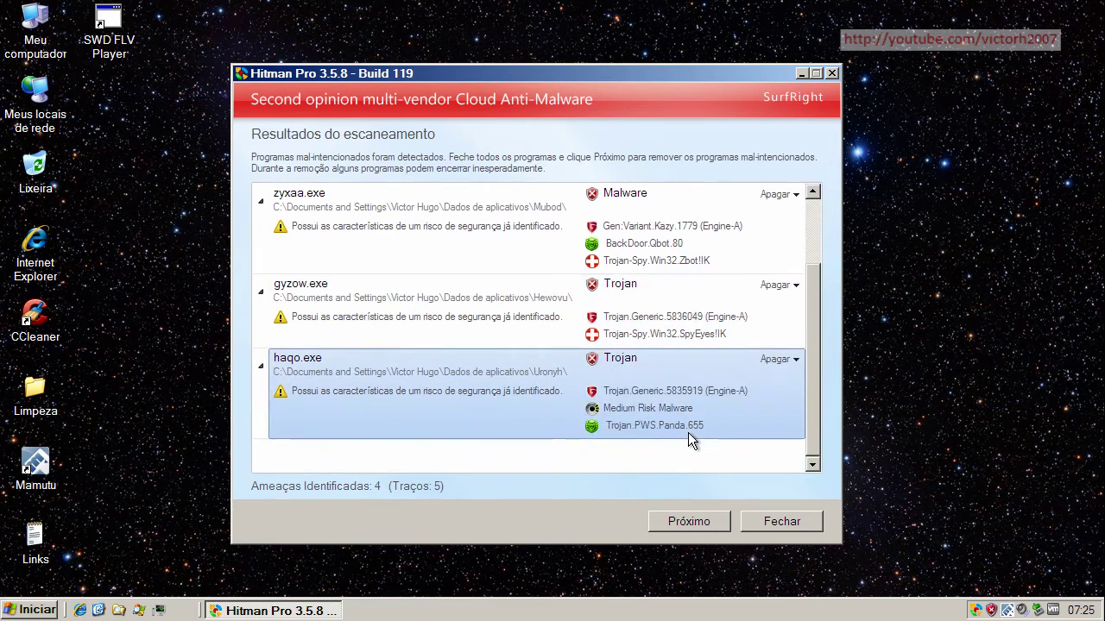
Remove the detected malware with the assigned quarantine and delete actions, and close Hitman Pro.
left_click(685, 525)
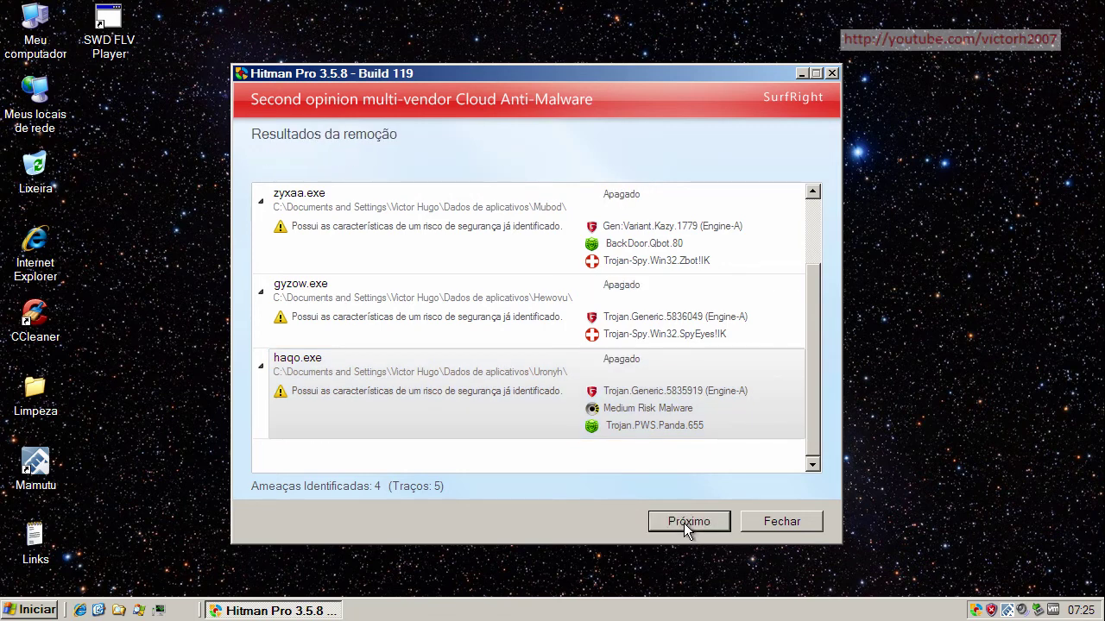
left_click(684, 523)
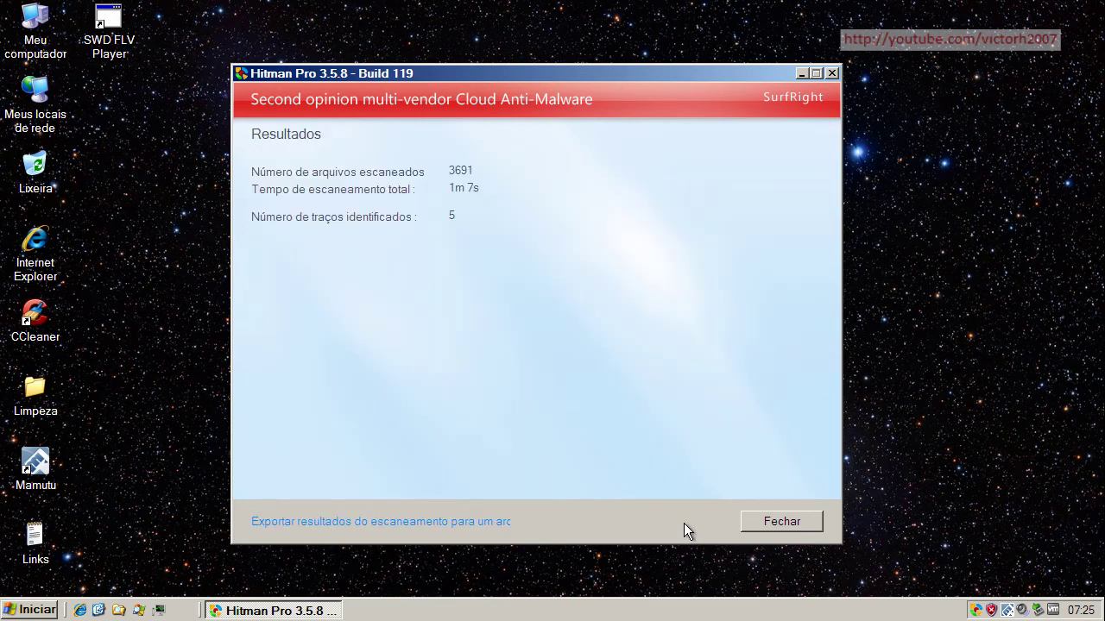
left_click(780, 521)
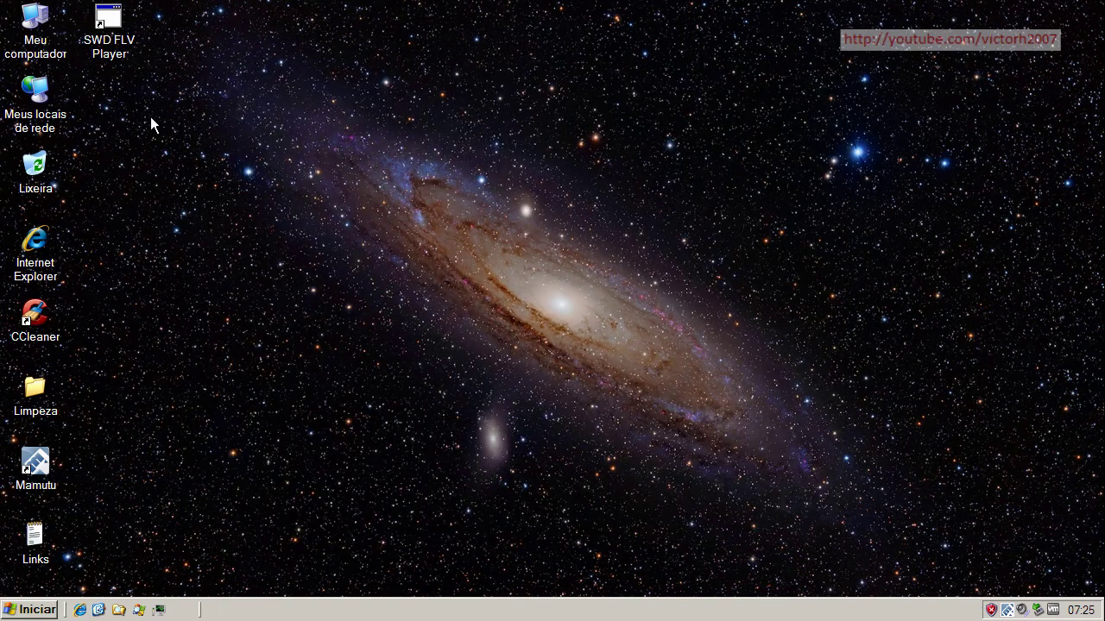
Run SAS_671965A from the Limpeza folder, allowing it in the security warning, and launch NPE as well.
double_click(34, 393)
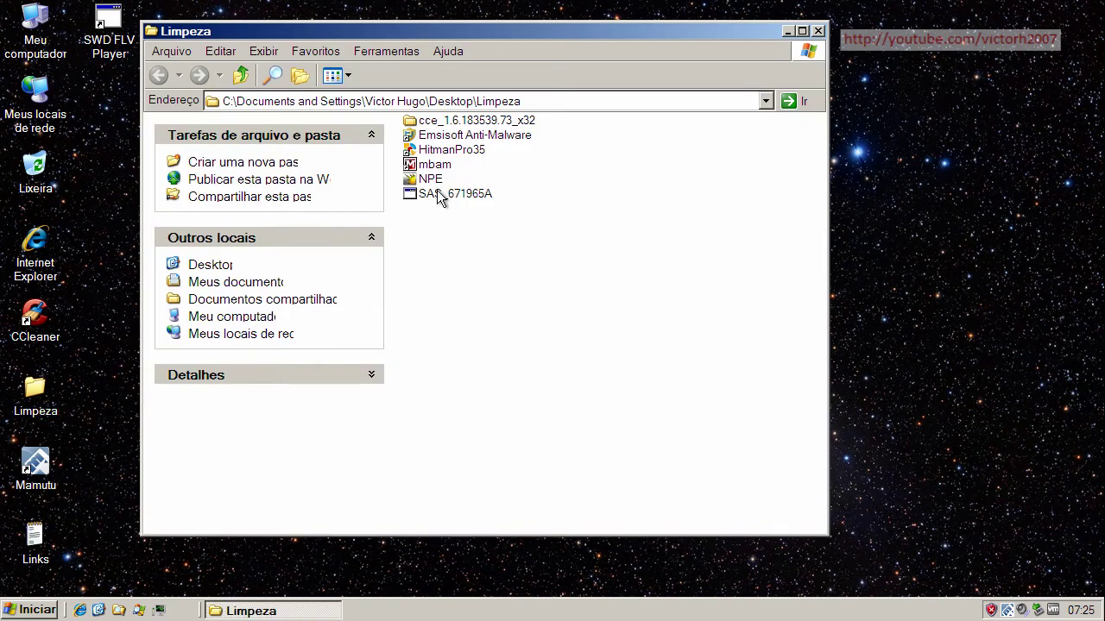
left_click(440, 197)
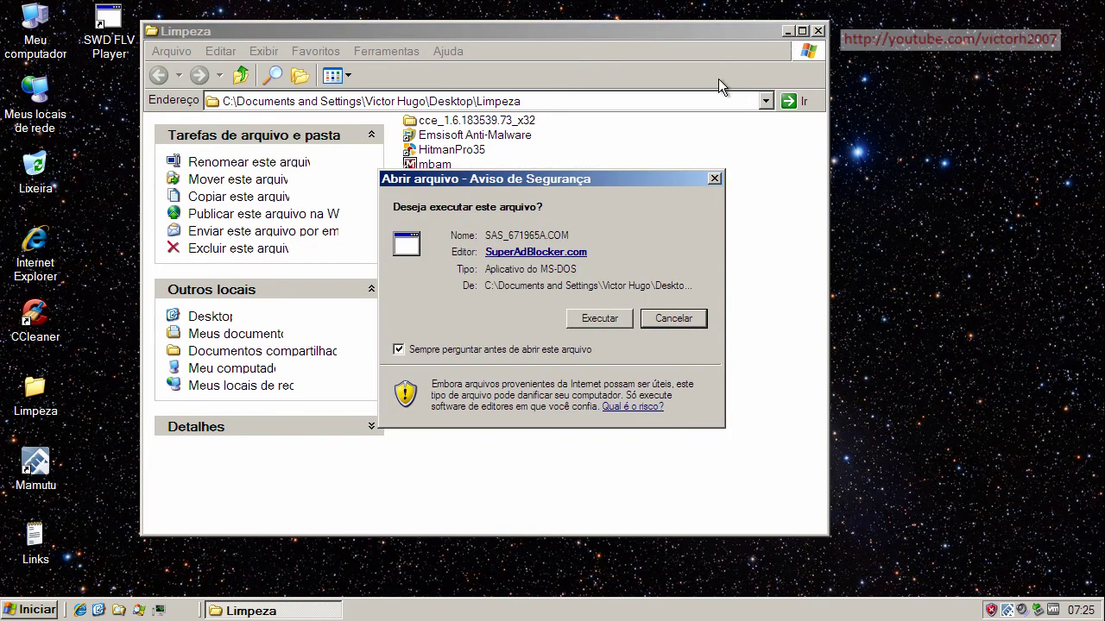
left_click(599, 389)
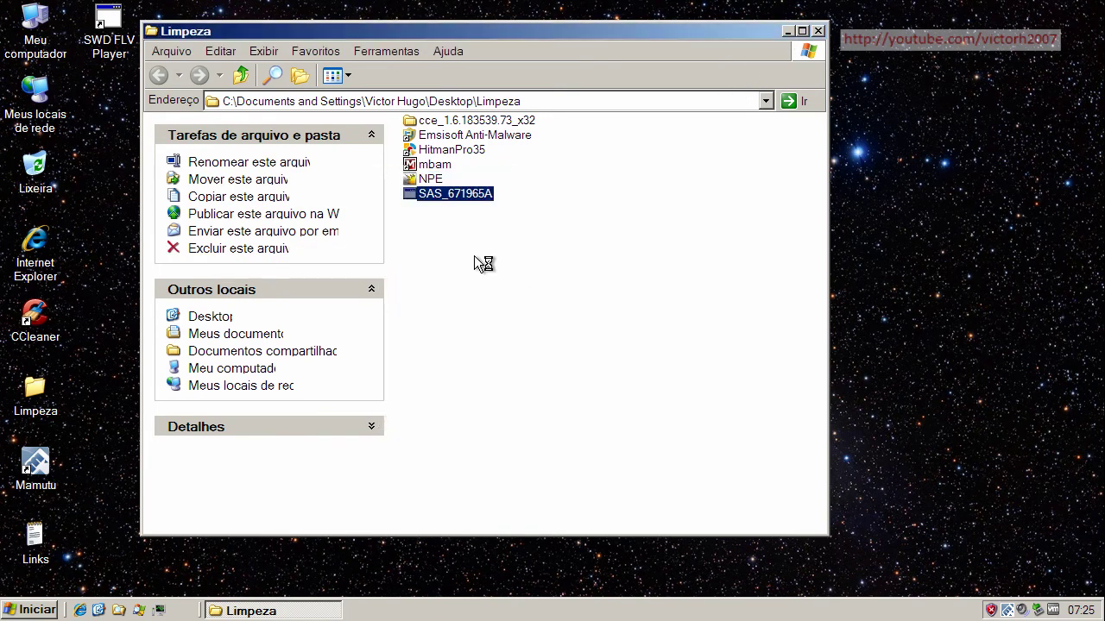
left_click(436, 180)
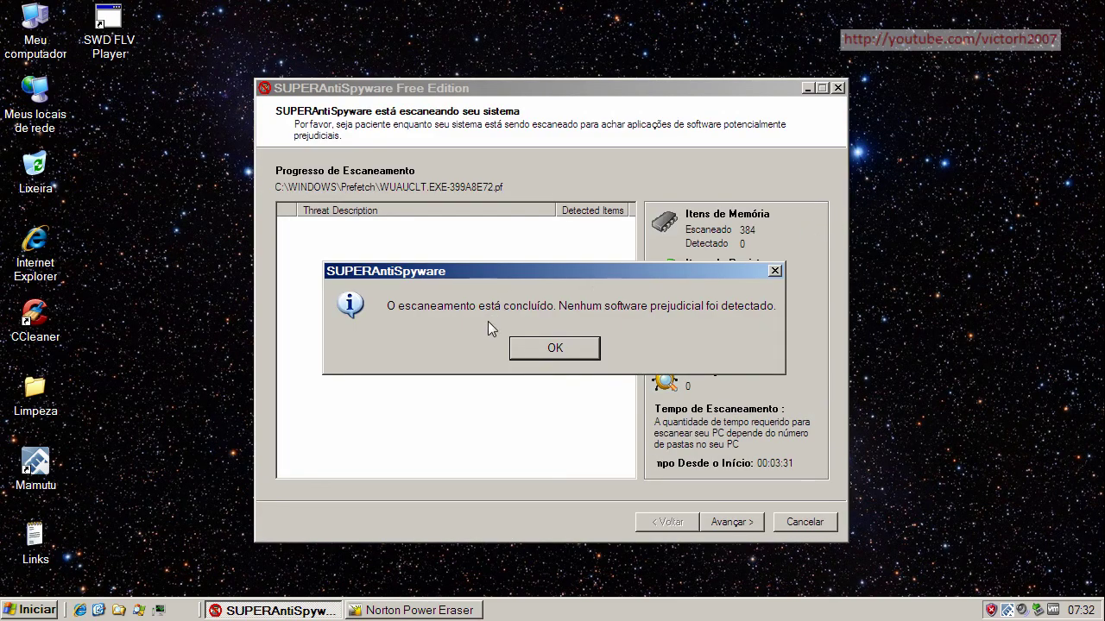
Dismiss the scan completion message, close SUPERAntiSpyware, and bring up the Norton Power Eraser results.
left_click(547, 347)
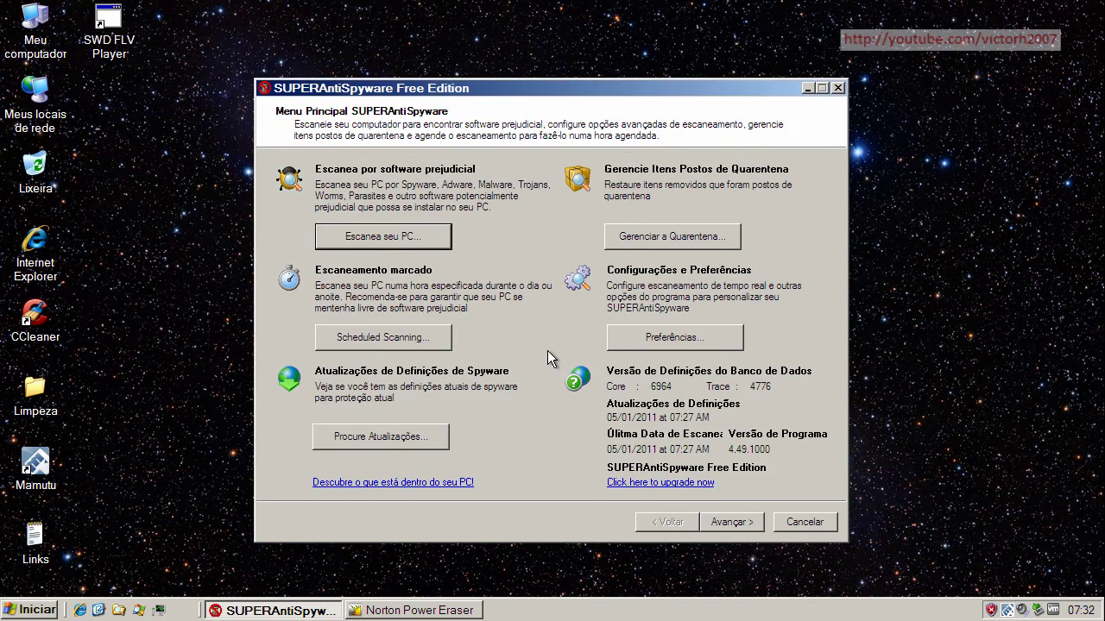
left_click(797, 522)
left_click(251, 611)
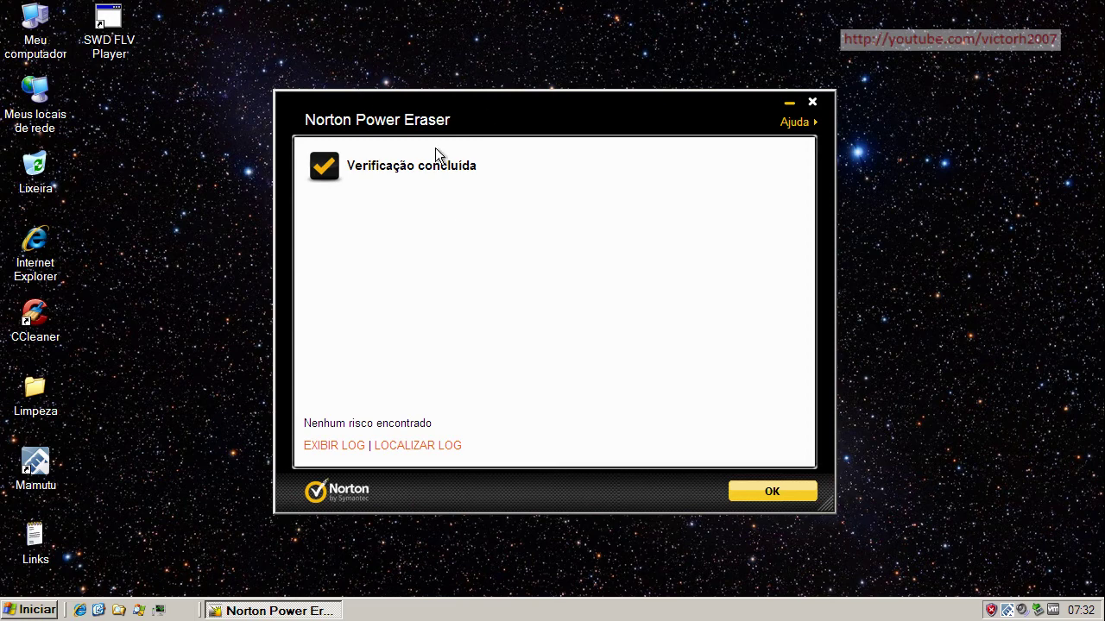
Dismiss the completed scan, exit Norton Power Eraser, and open Mamutu.
left_click(767, 492)
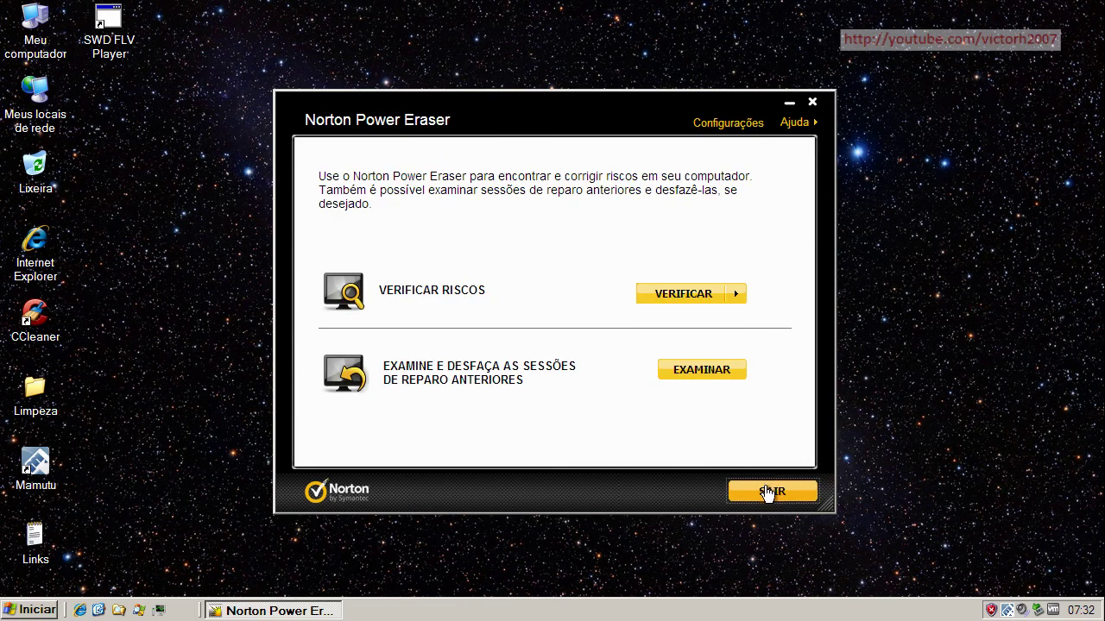
left_click(771, 491)
double_click(1011, 613)
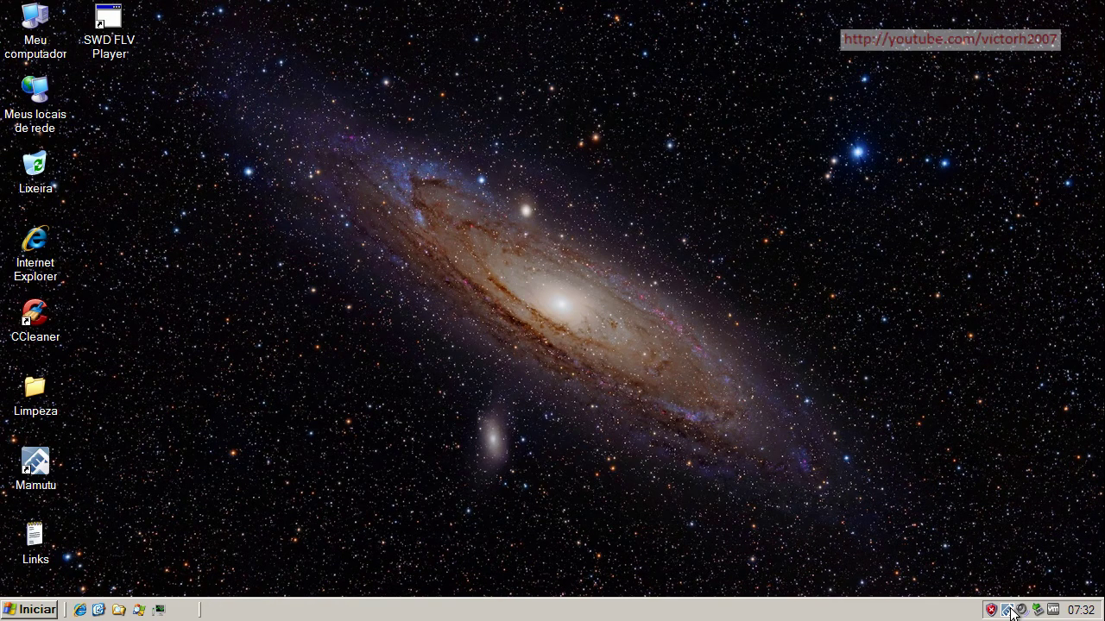